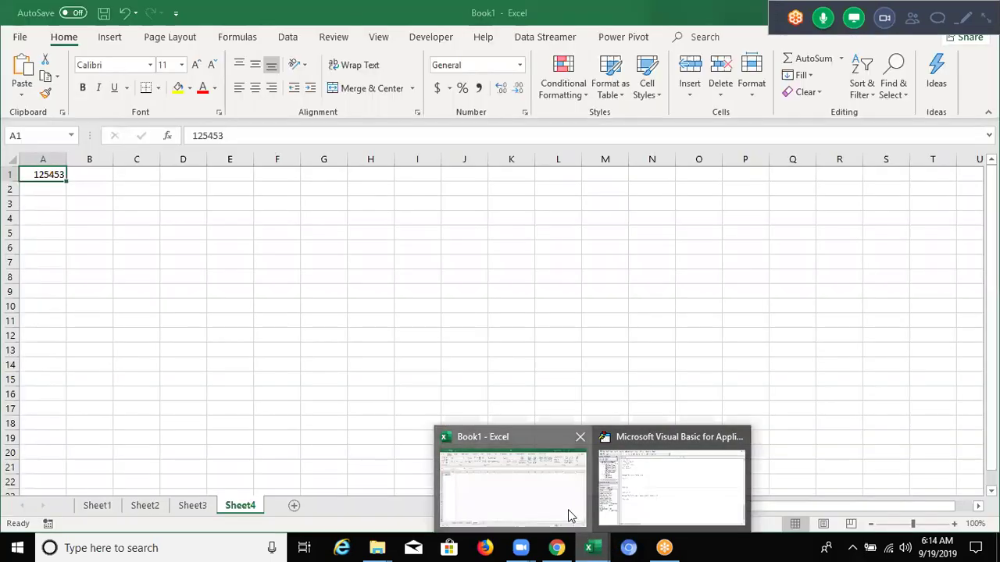
Show Sheet1 in Book1 and give the if_1 macro the shortcut Ctrl+Shift+Q.
mouse_move(591, 547)
left_click(571, 522)
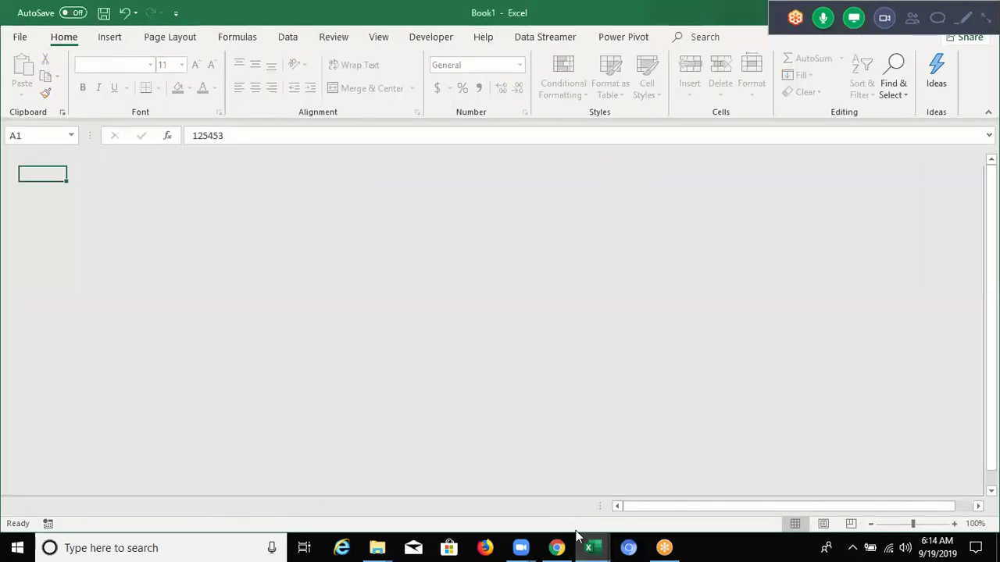
left_click(96, 505)
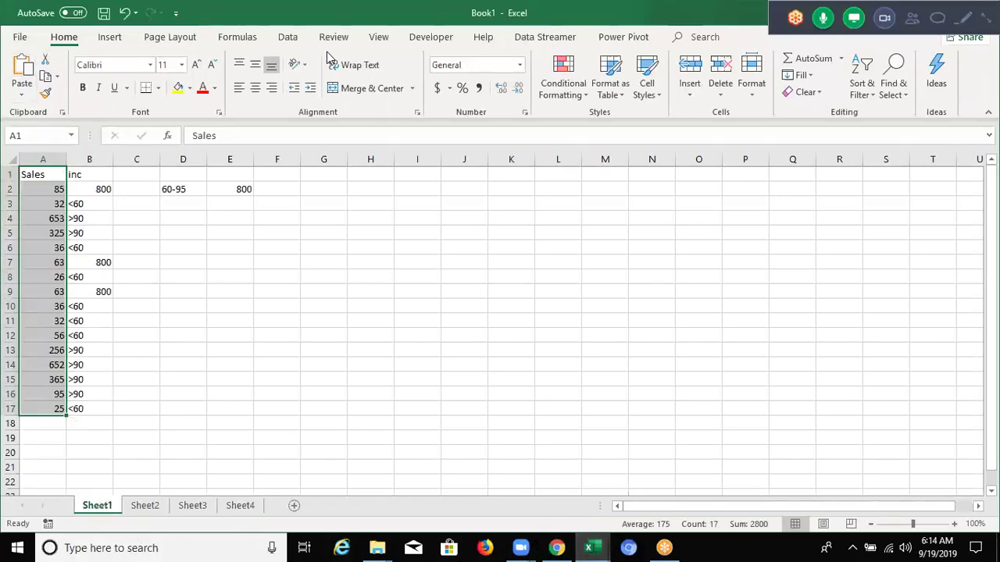
left_click(431, 37)
left_click(55, 86)
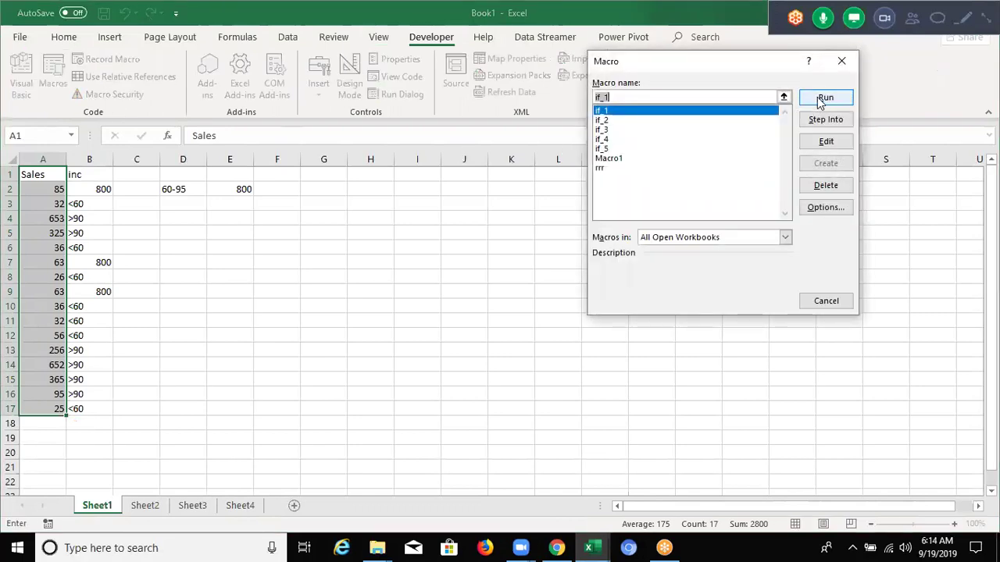
left_click(828, 210)
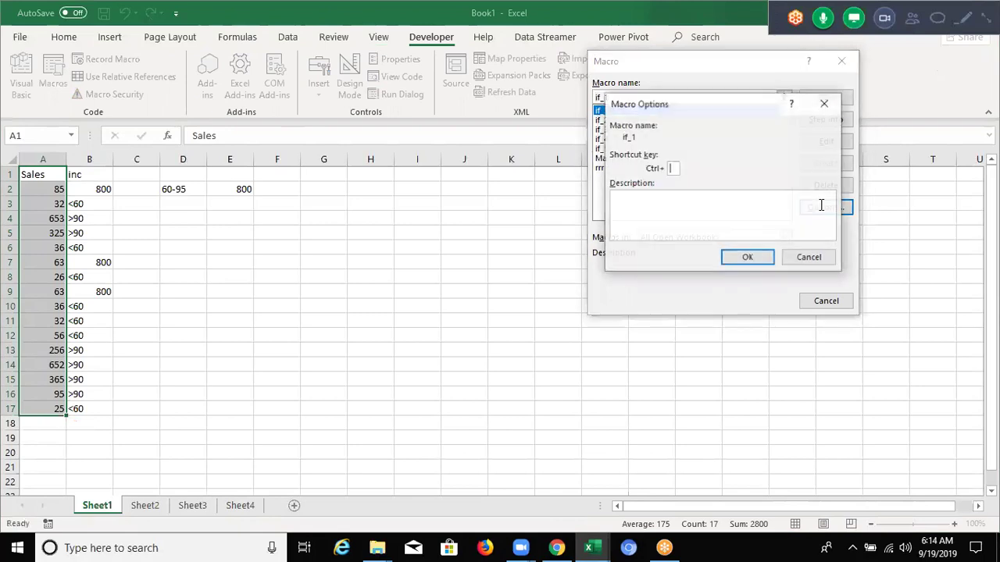
type("Q")
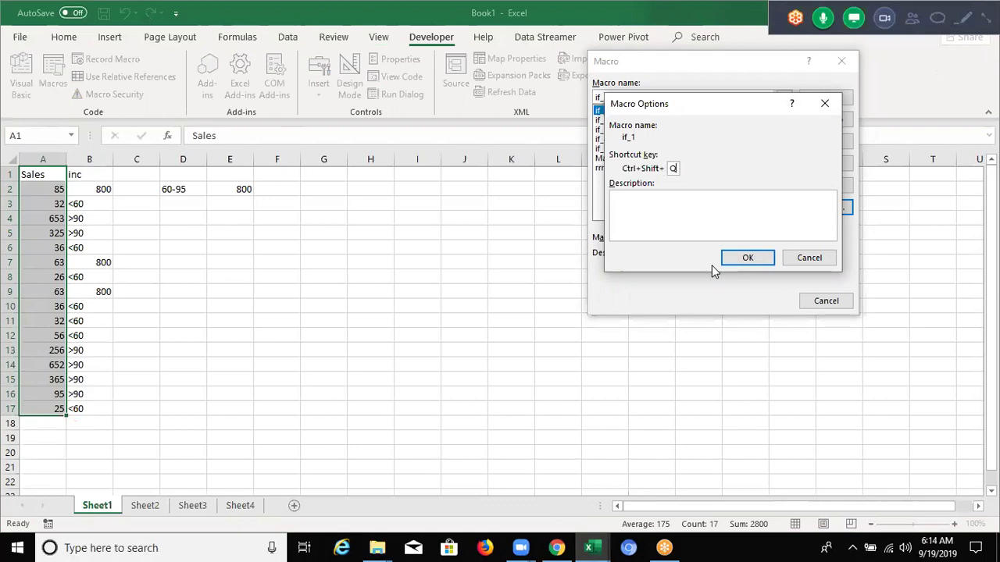
key("Return")
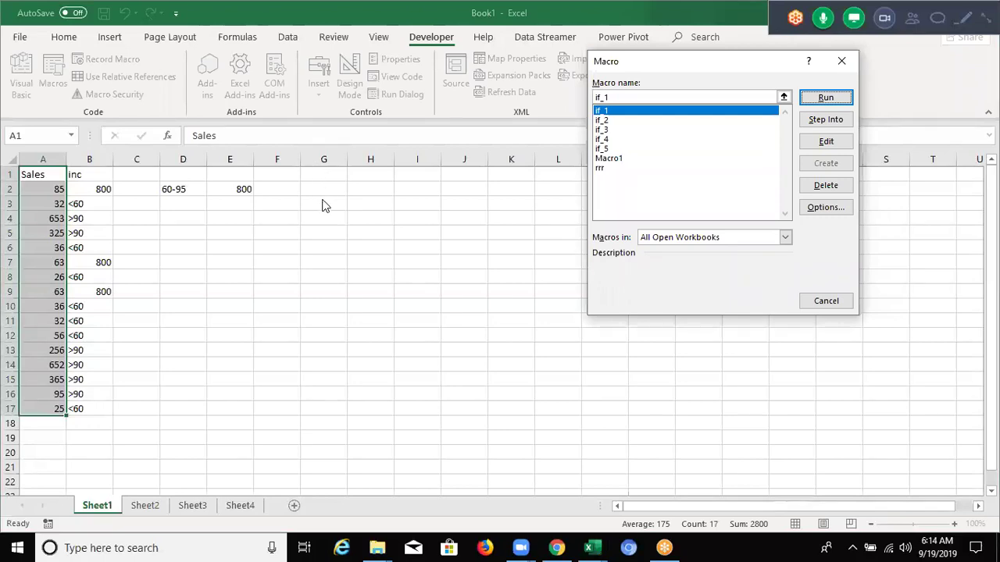
key("Return")
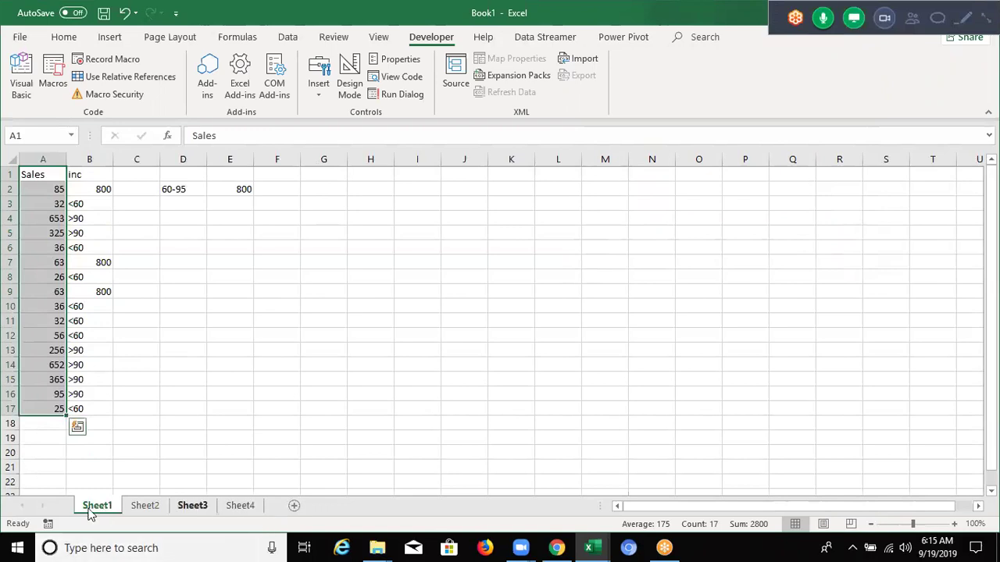
Insert blank Sheet5 and select its E5, then return to the Sheet1 tab.
left_click(433, 288)
left_click(390, 346)
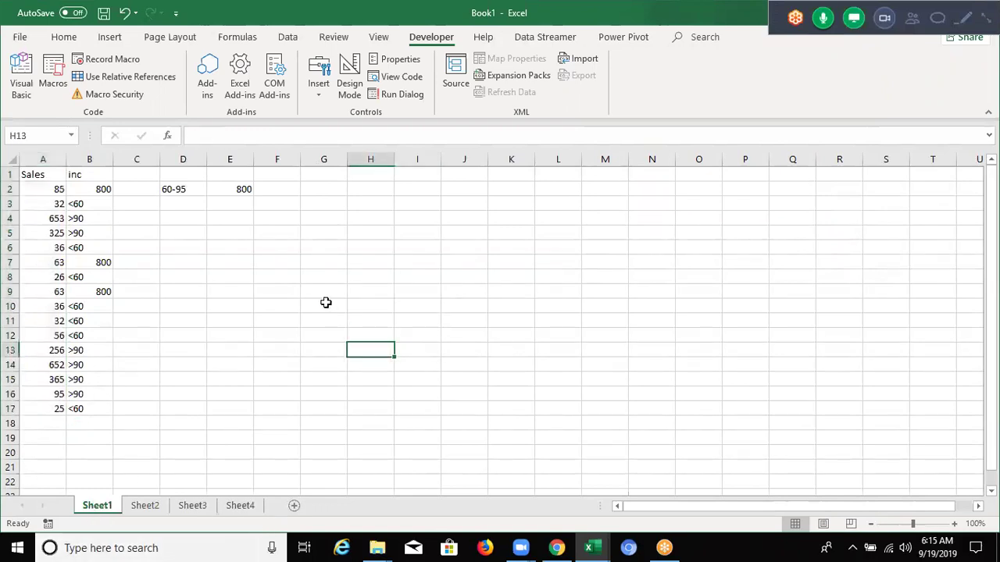
left_click(325, 292)
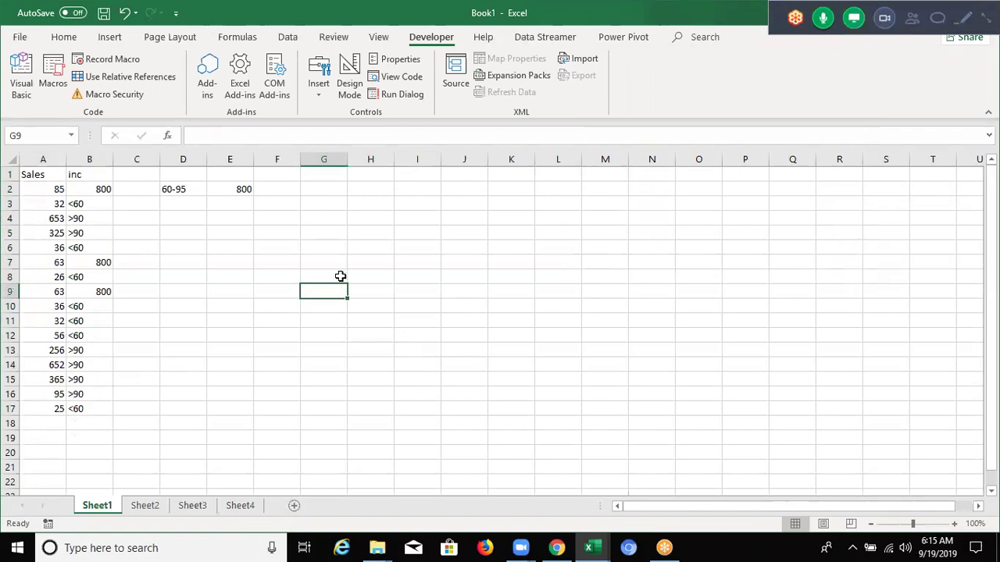
left_click(294, 505)
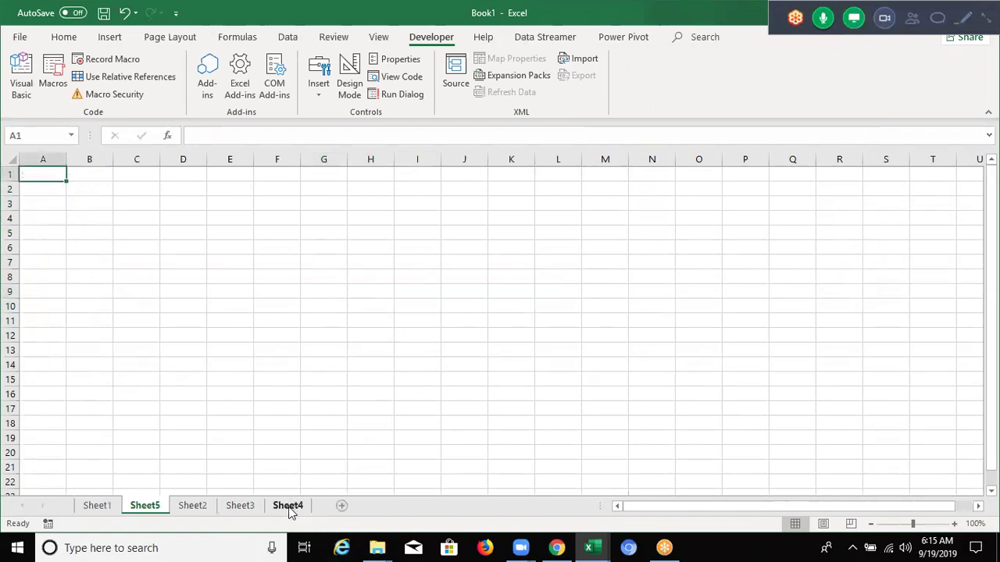
left_click(238, 234)
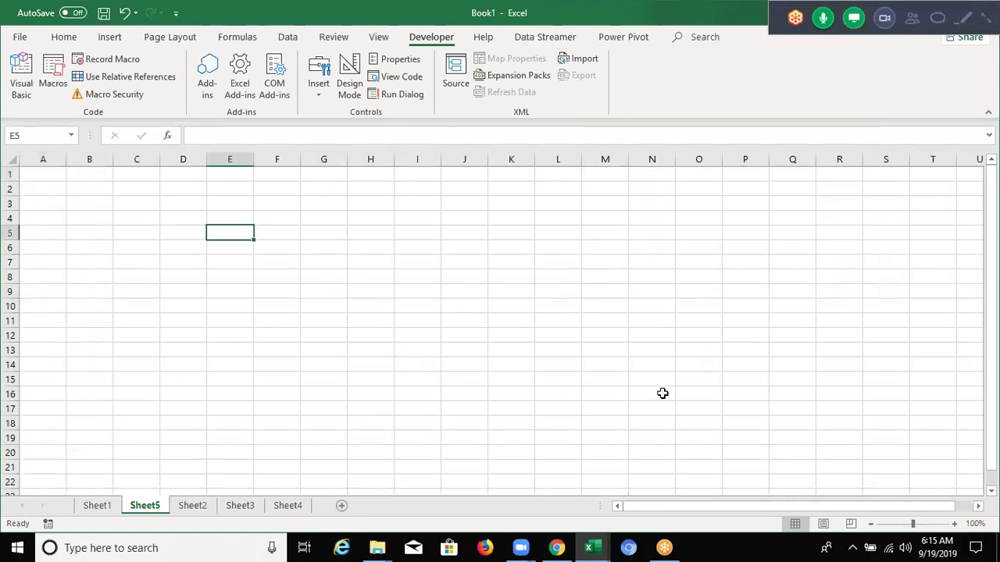
left_click(106, 507)
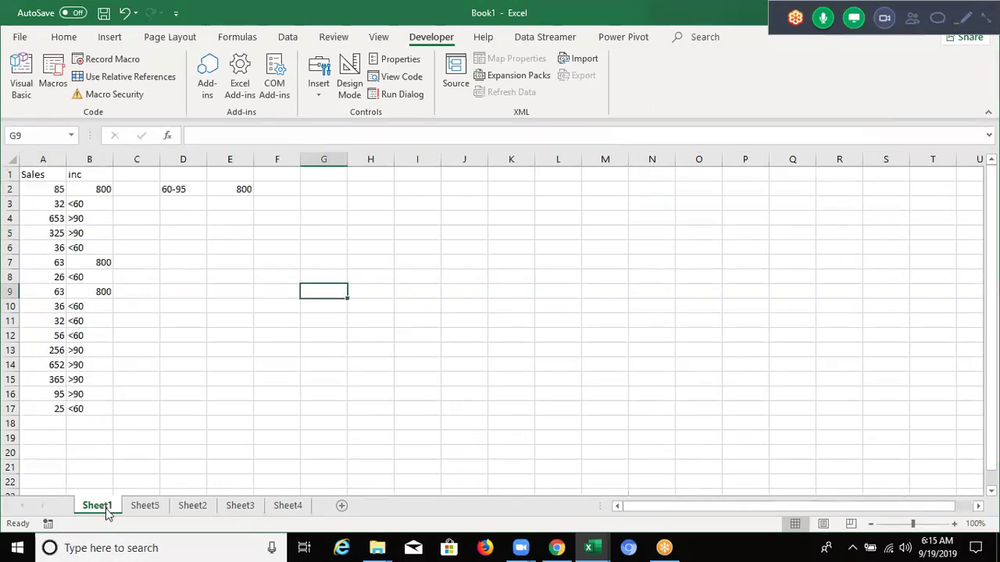
right_click(108, 512)
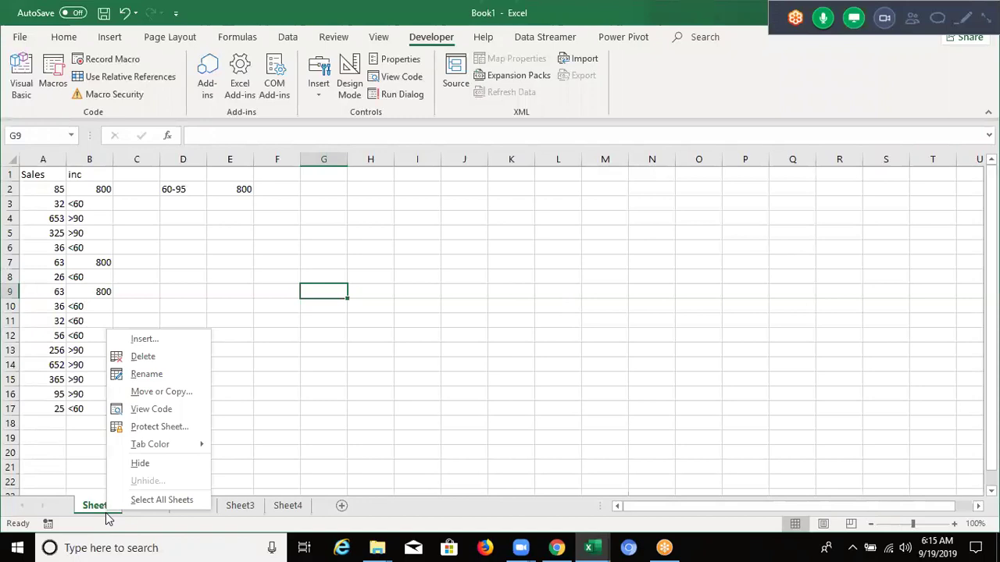
Create a Worksheet_SelectionChange procedure in Sheet1's code module.
left_click(152, 411)
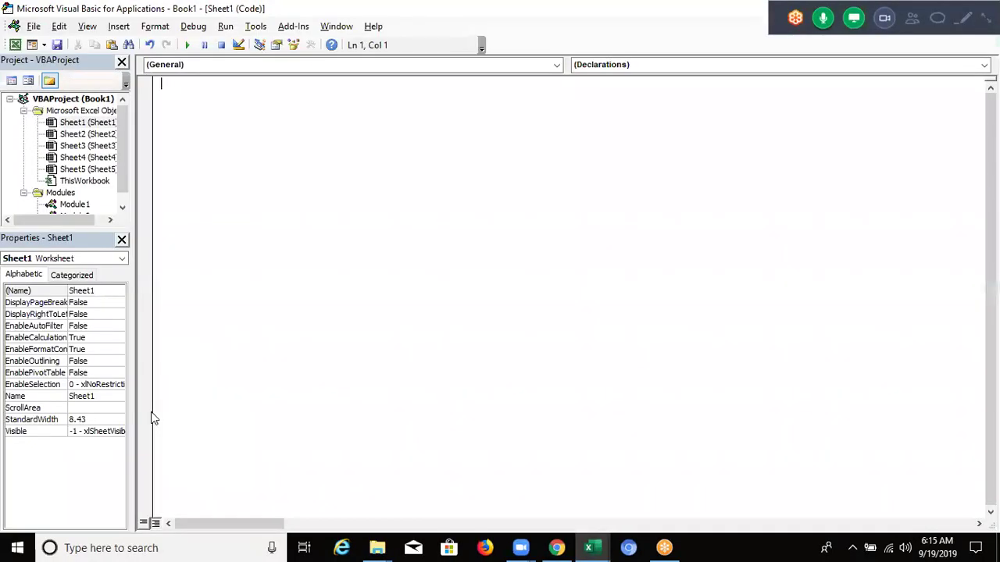
left_click(334, 70)
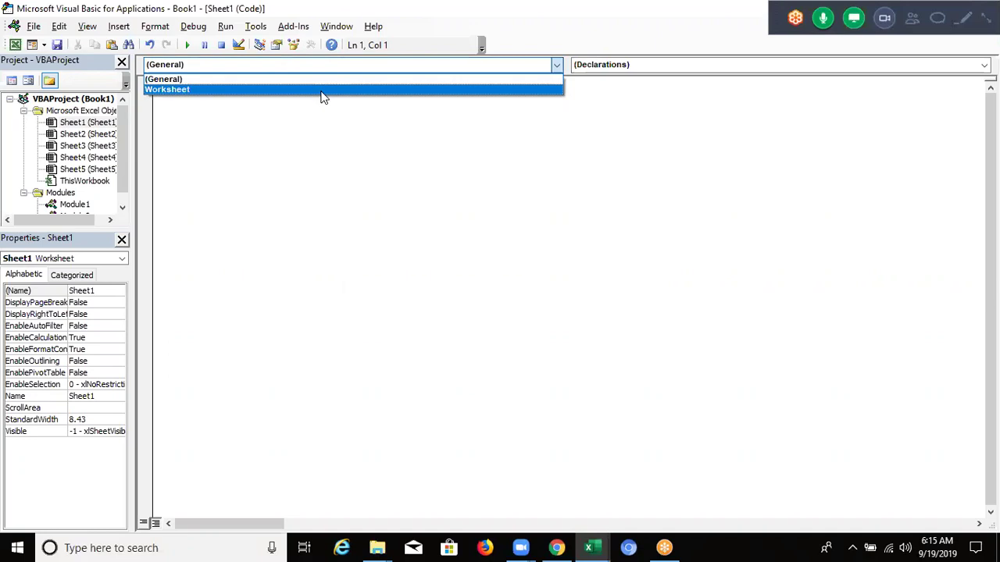
left_click(320, 90)
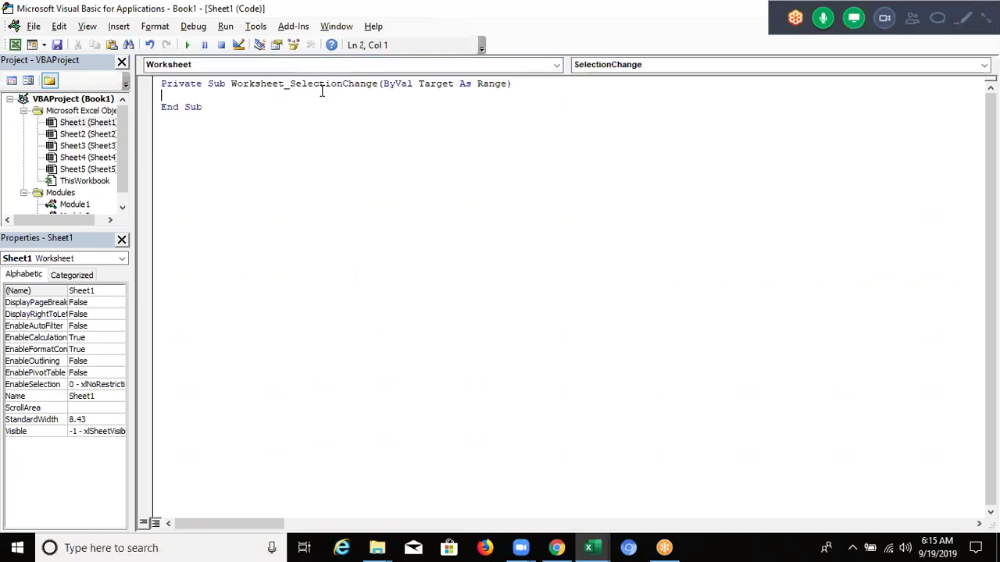
left_click(594, 67)
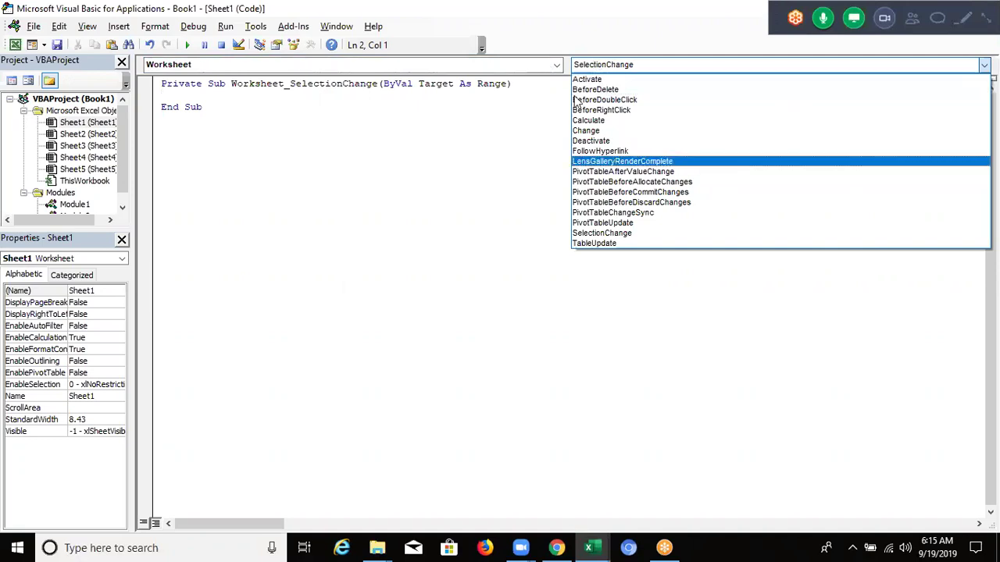
left_click(262, 133)
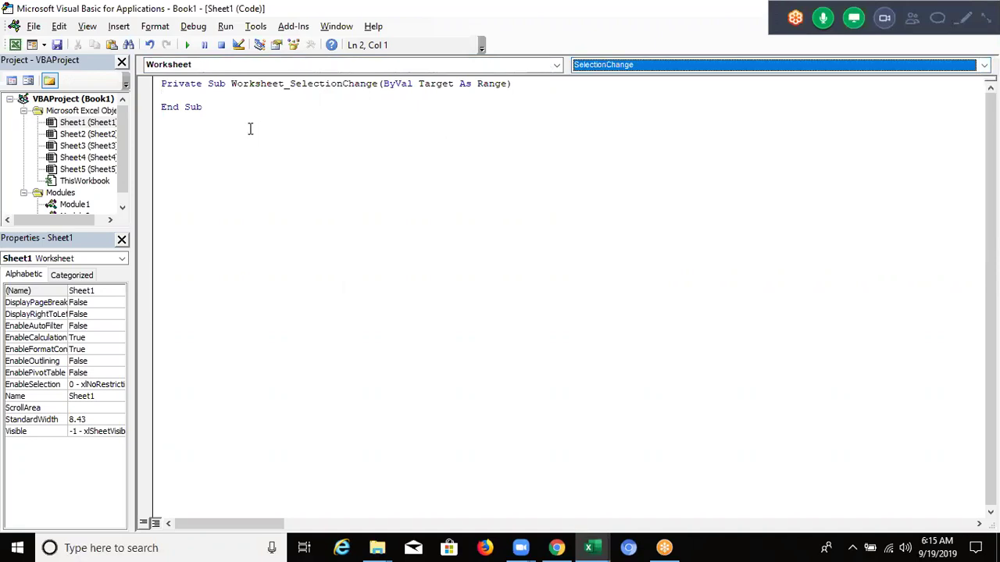
Add the line ActiveCell.Interior.Color = vbRed inside the procedure and return to Excel.
key("Return")
key("Return")
key("Up")
type("activecell")
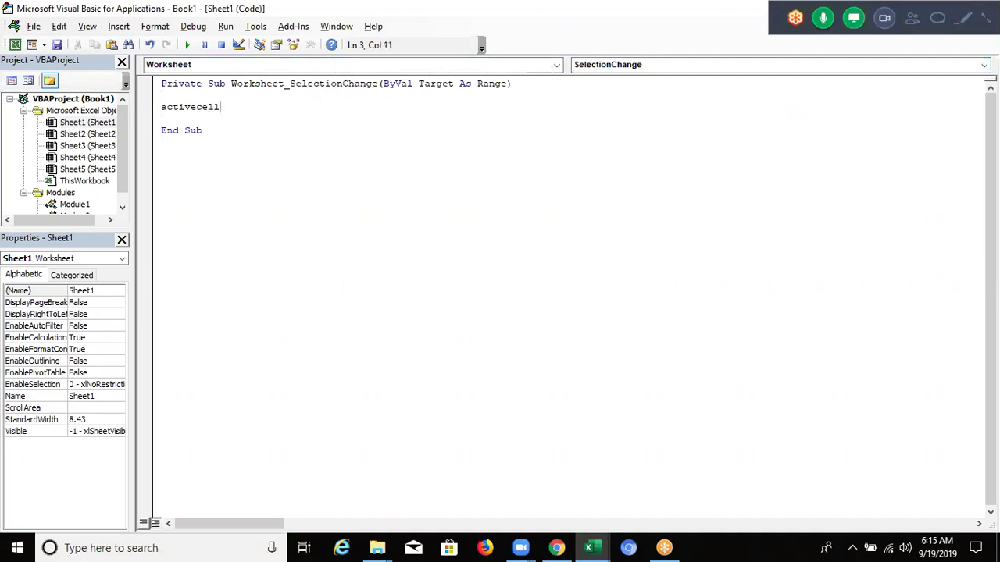
type(".in")
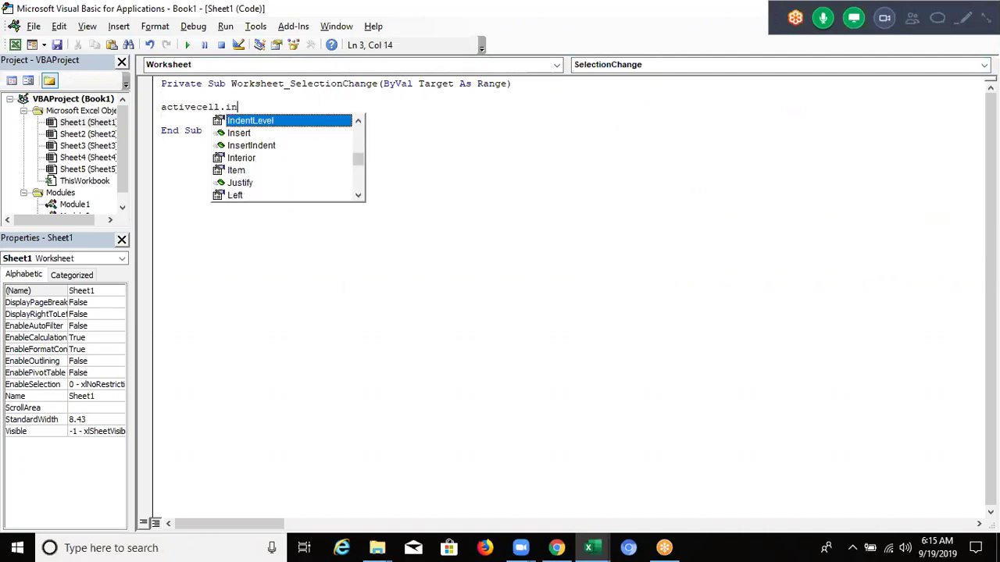
key("Down")
key("Down")
key("Down")
key("Tab")
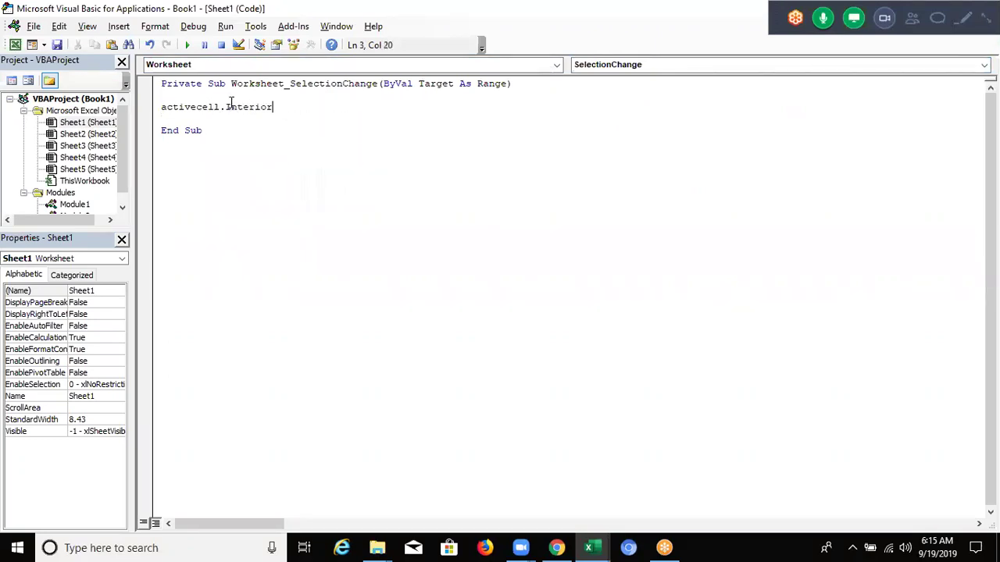
type(".co")
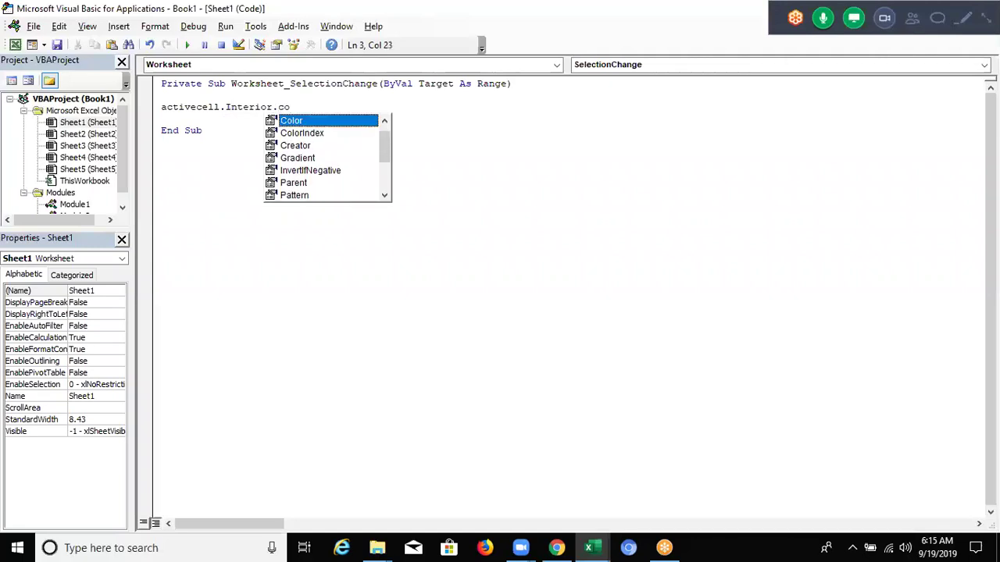
key("Tab")
type("=vbred")
left_click(265, 160)
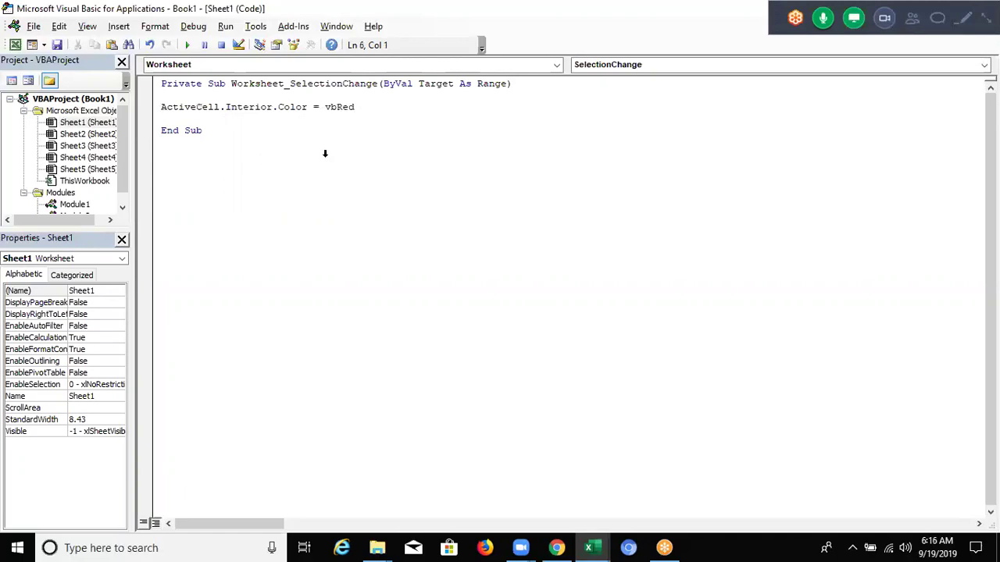
key("alt+F11")
Select eight scattered Sheet1 cells, including F8 and D13, so each turns red.
left_click(400, 234)
left_click(360, 307)
left_click(508, 320)
left_click(555, 262)
left_click(528, 218)
left_click(369, 203)
left_click(274, 275)
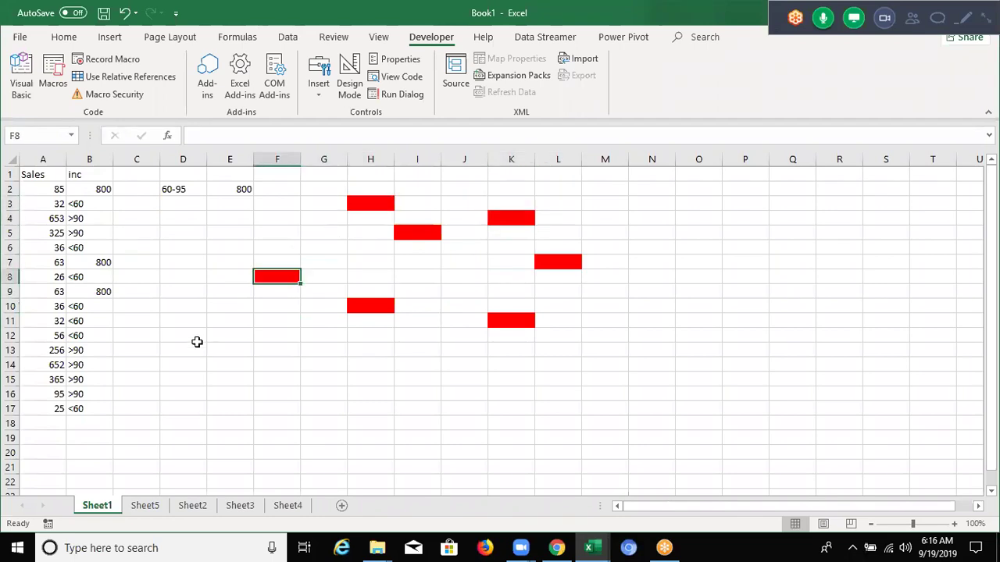
left_click(195, 348)
Highlight the red-fill code line, then select O11, F13 and the range F13:O18 in Excel.
key("alt+F11")
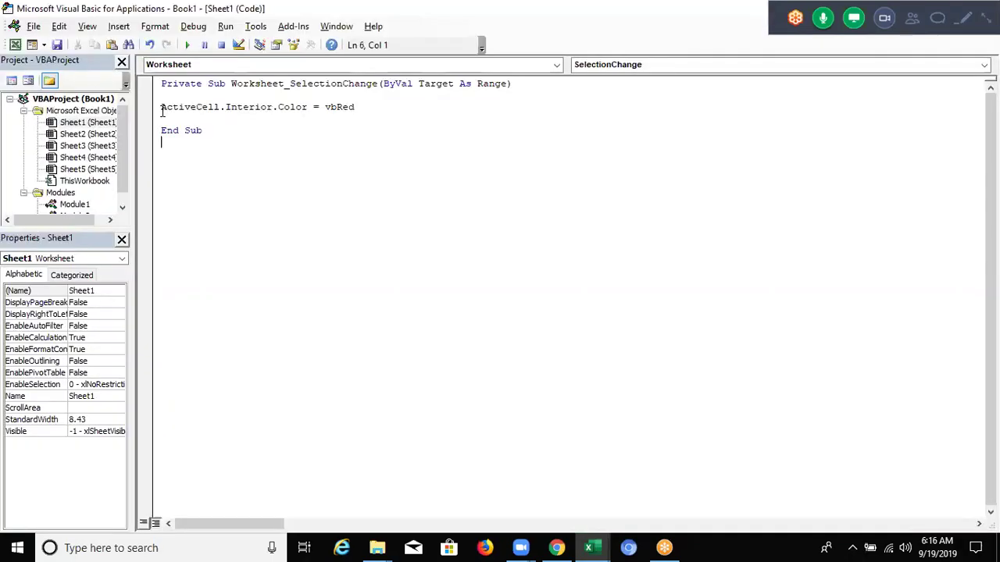
left_click(354, 107)
key("shift+Home")
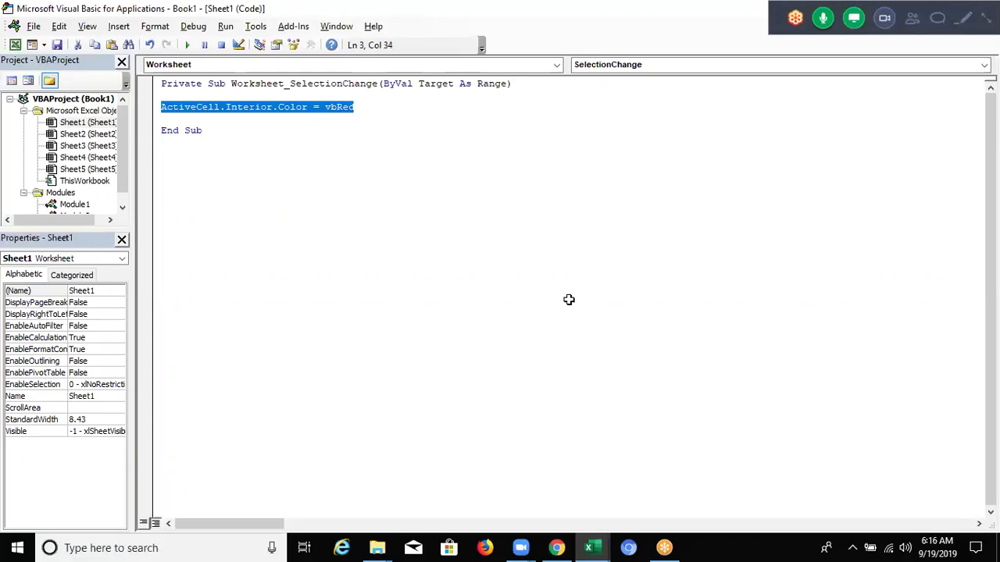
key("alt+F11")
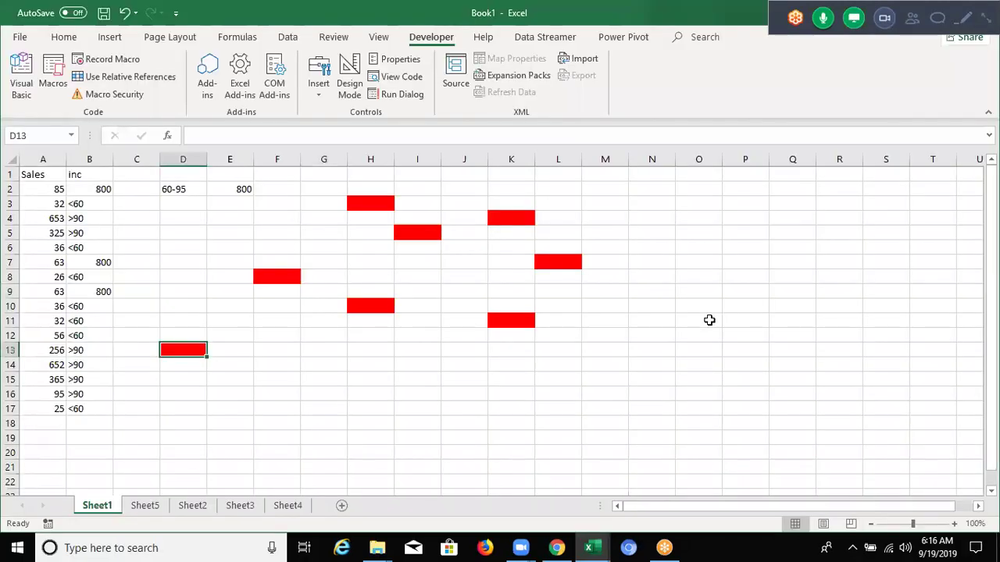
left_click(709, 320)
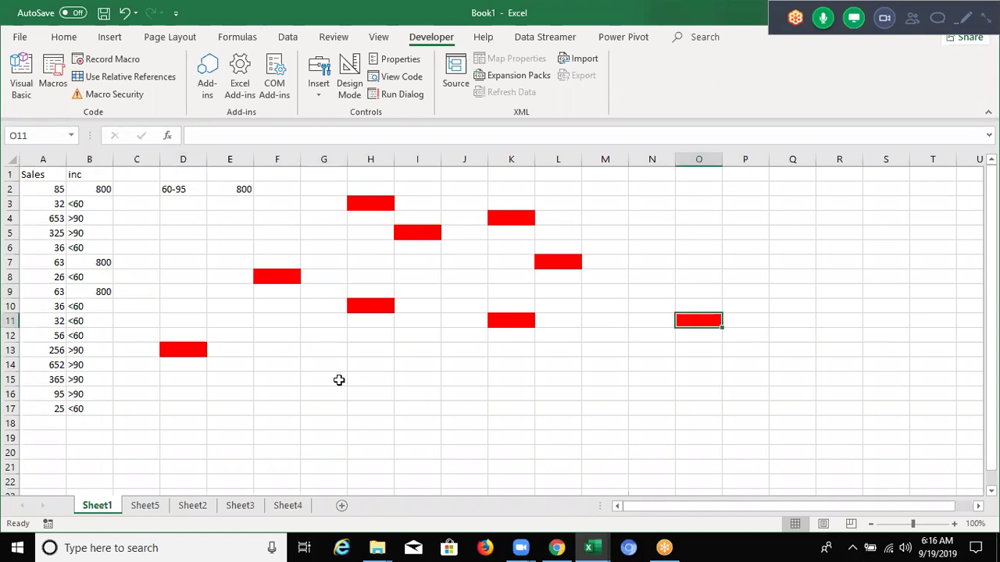
left_click(303, 356)
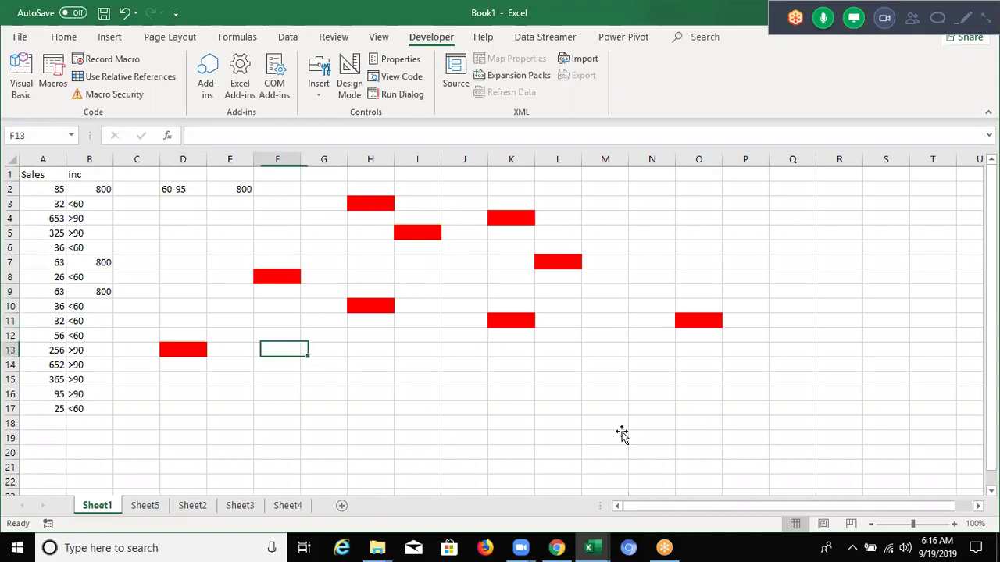
left_click_drag(280, 350, 699, 425)
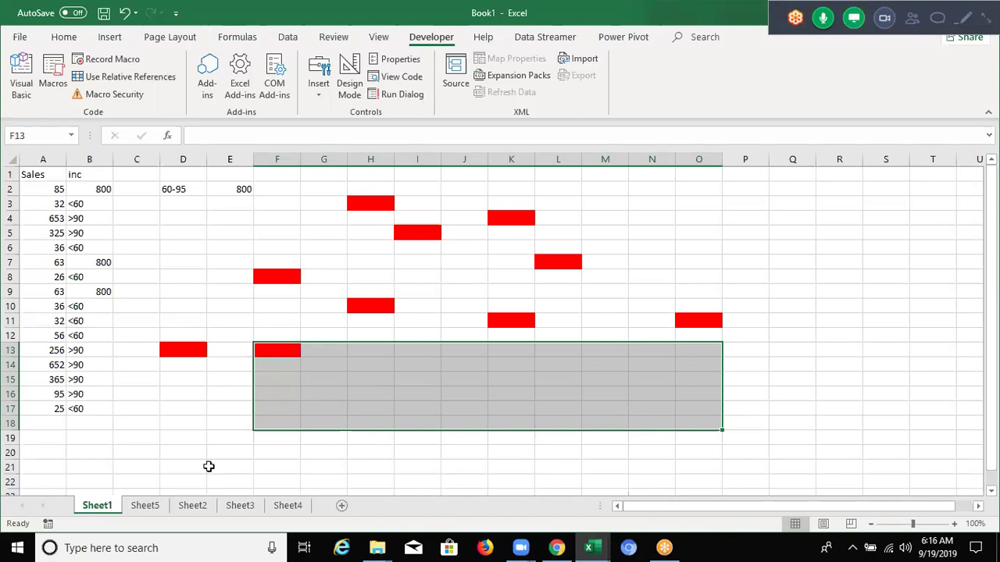
On Sheet5, create a Worksheet_SelectionChange procedure in its code module.
left_click(130, 509)
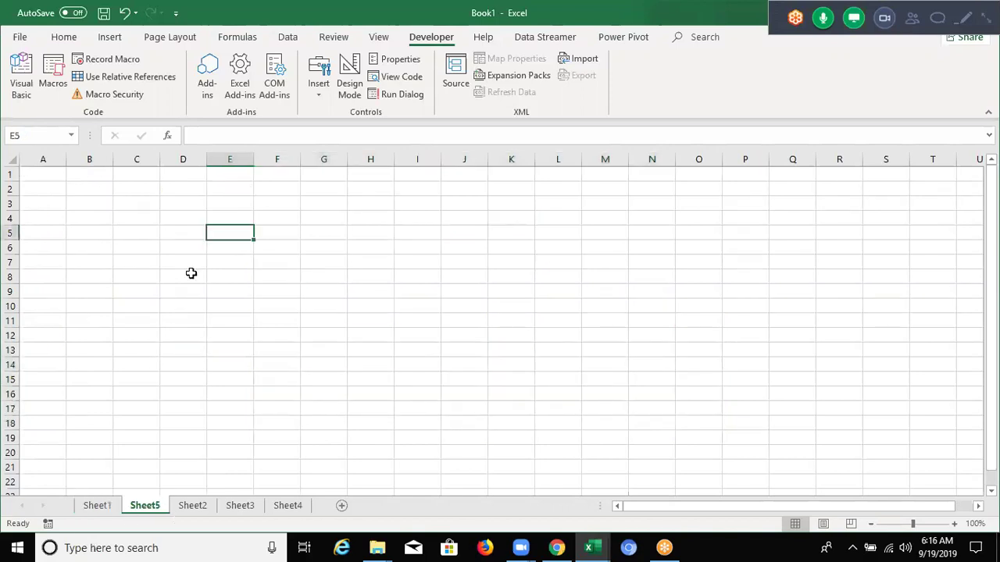
key("Left")
key("Down")
key("Down")
key("Down")
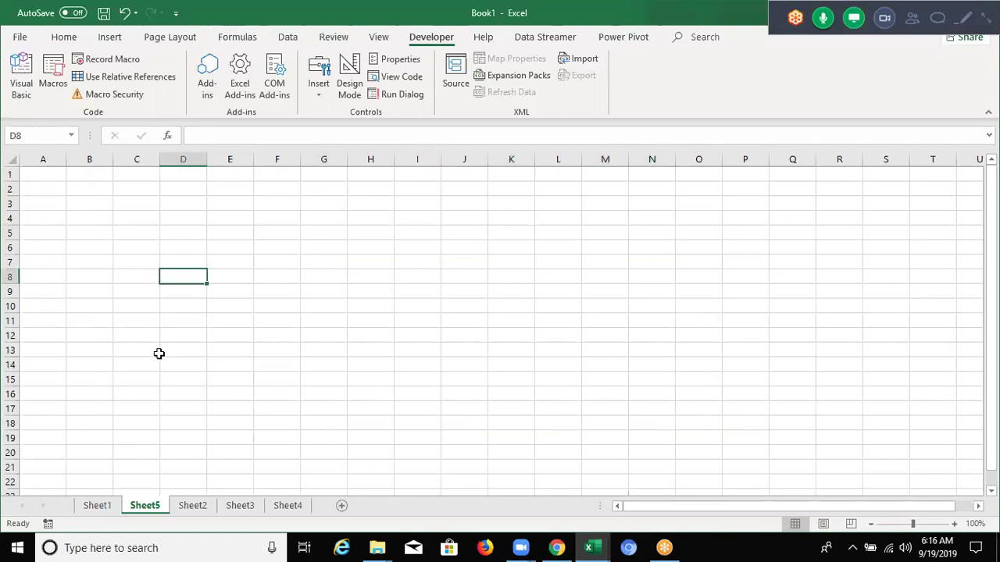
right_click(141, 512)
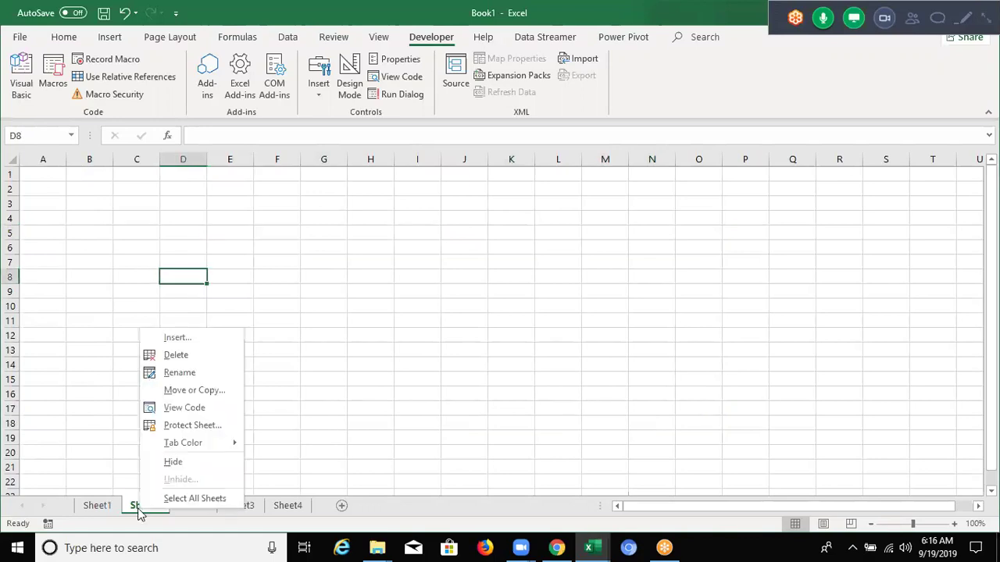
left_click(180, 408)
left_click(165, 67)
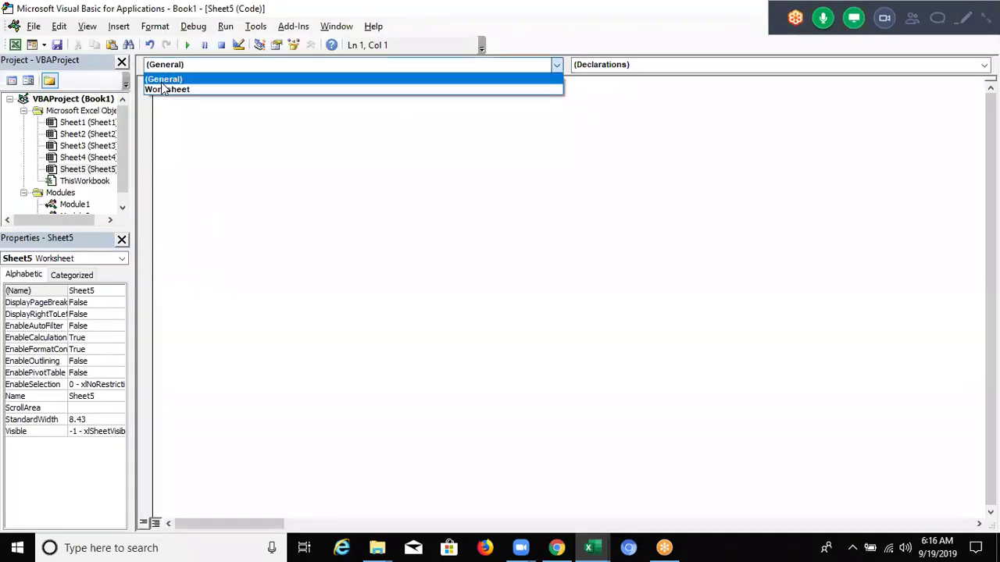
left_click(166, 89)
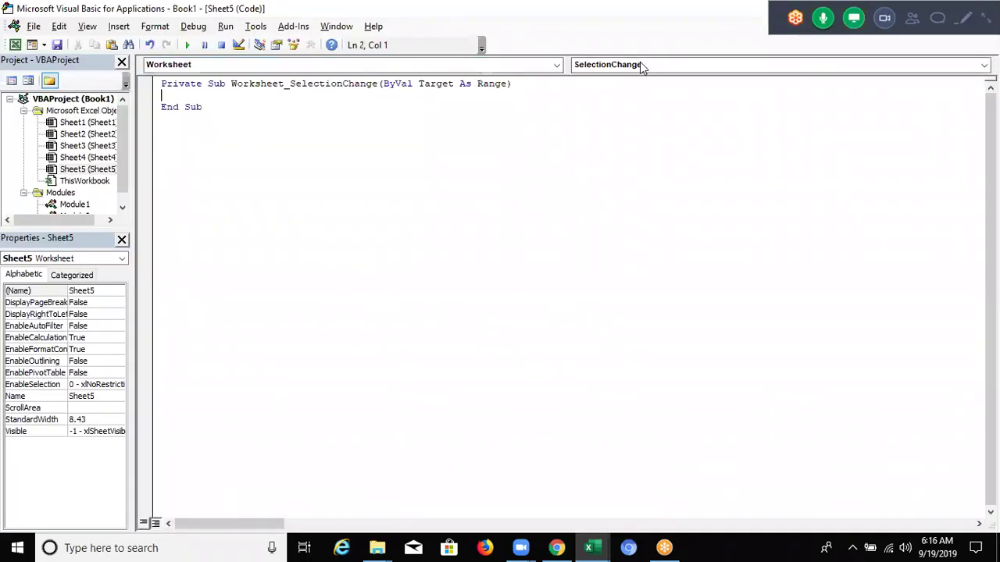
left_click(640, 65)
left_click(179, 97)
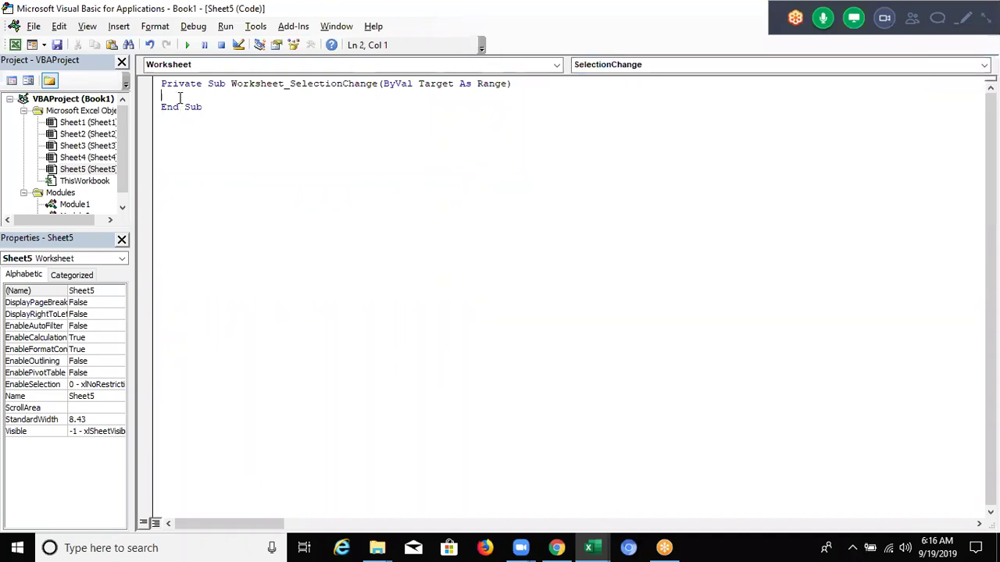
Add the line Cells.Interior.Color = xlNone to clear every cell's fill.
key("Return")
type("cell")
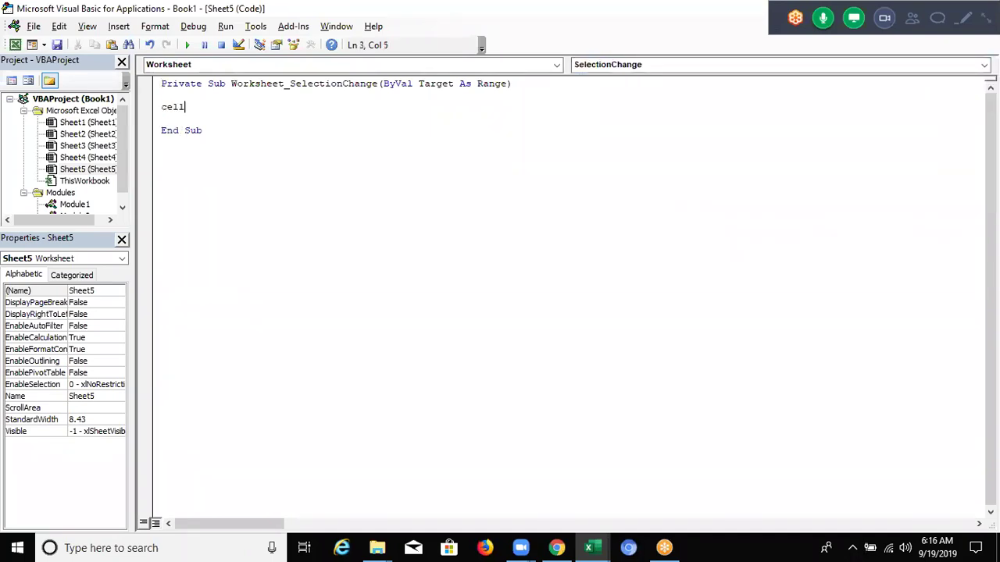
type("s")
type(".")
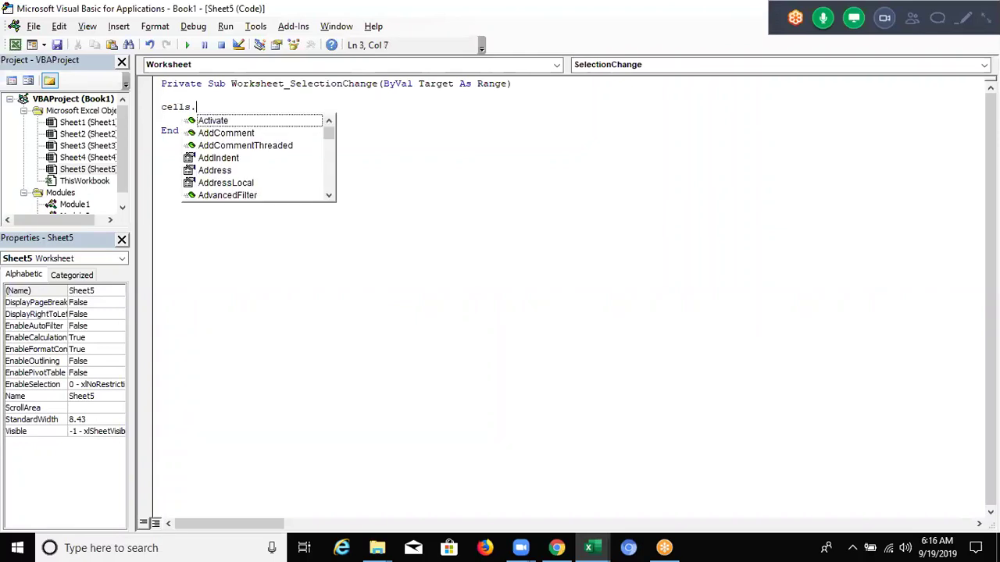
type("in")
key("Down")
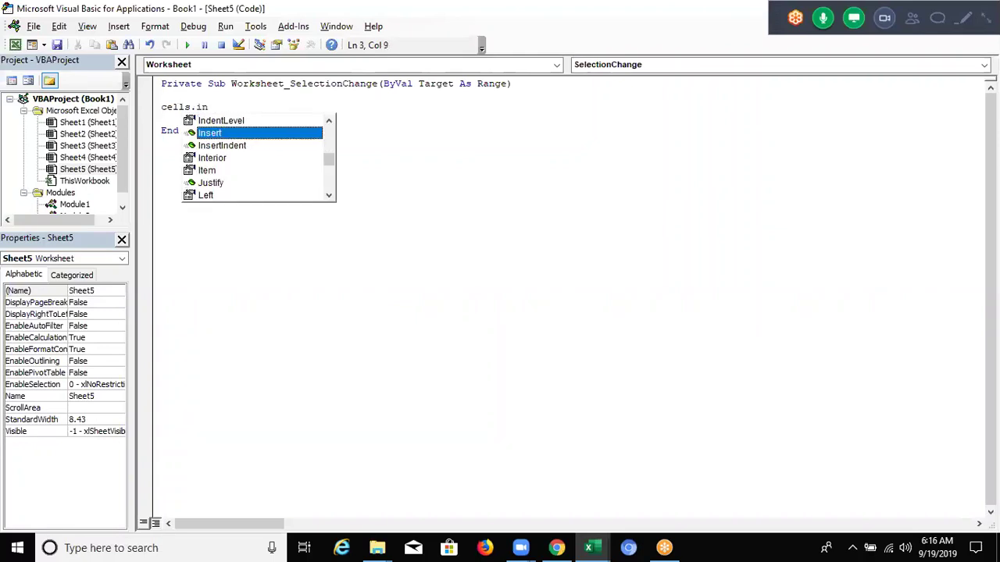
key("Down")
key("Down")
key("Tab")
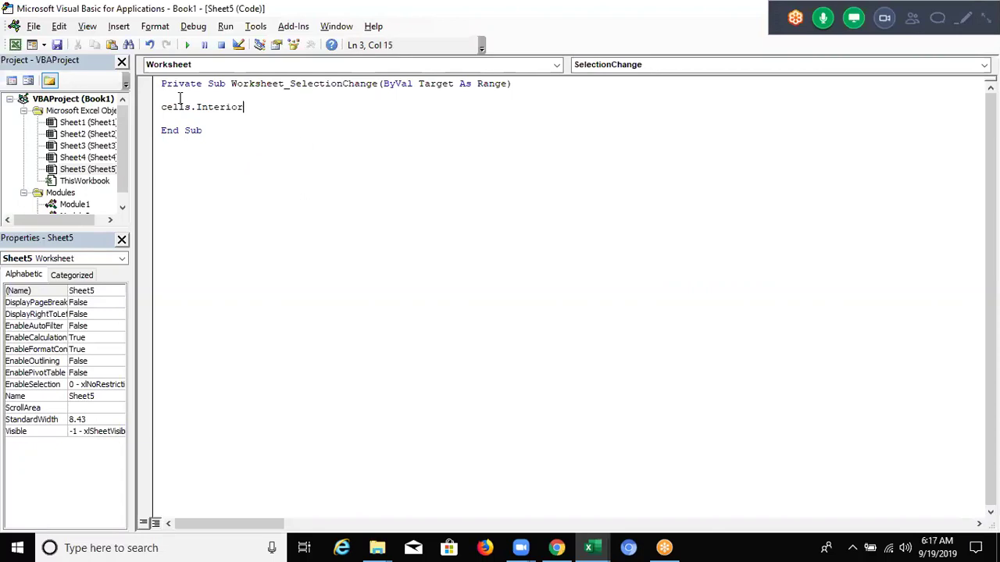
type(".")
key("Tab")
type("=xln")
type("one")
key("Return")
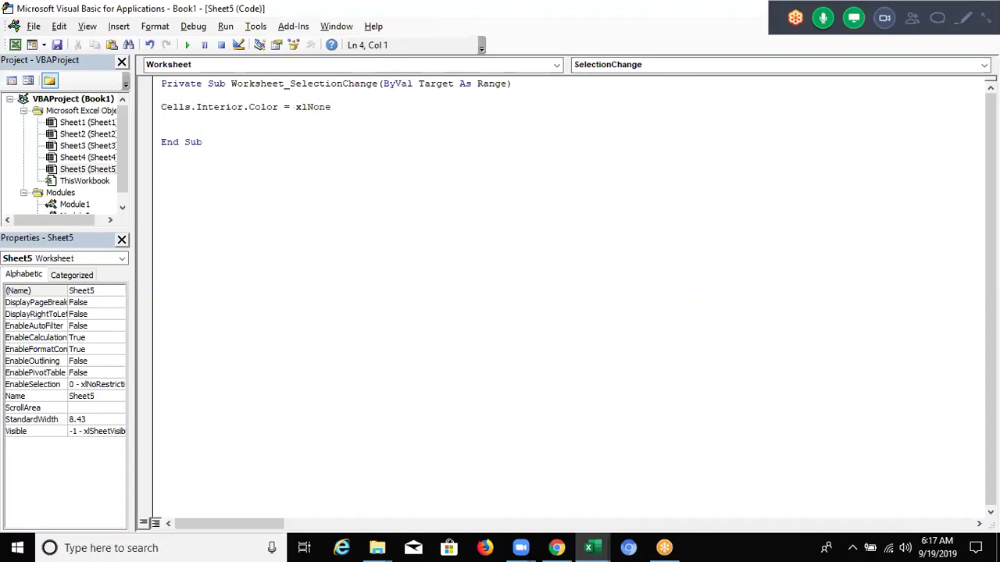
Add the line ActiveCell.Interior.Color = vbRed below it.
type("ac")
type("ti")
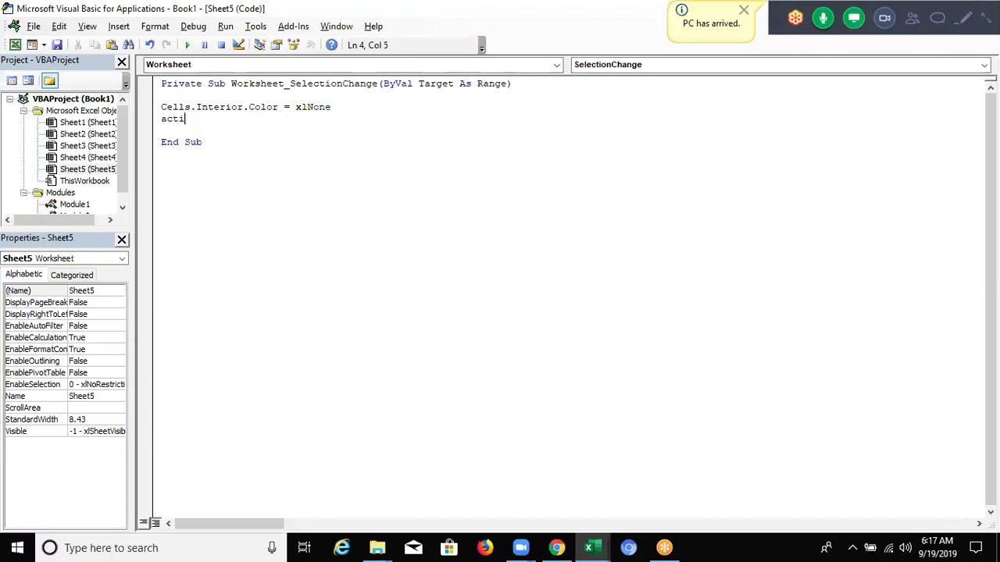
type("vecell")
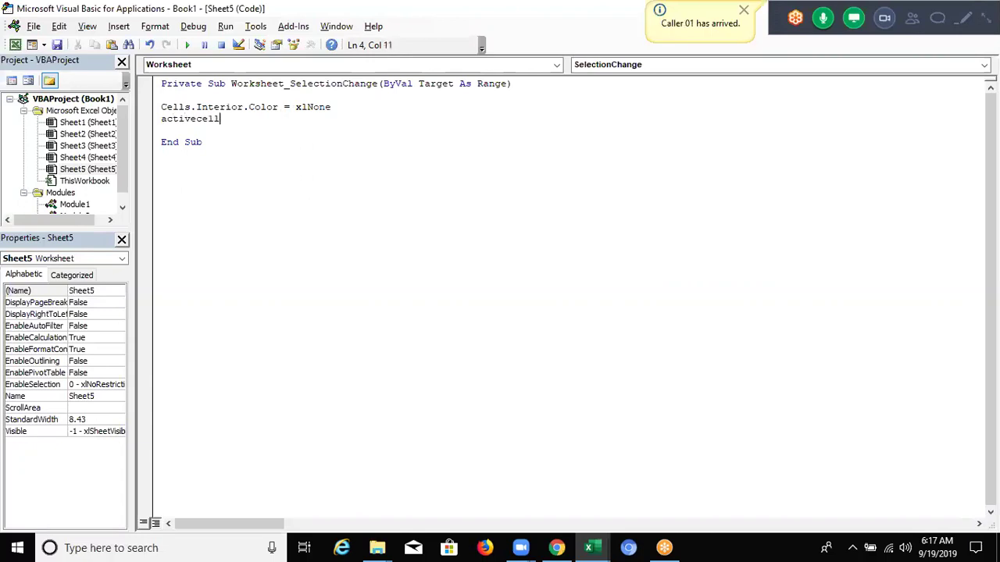
type(".")
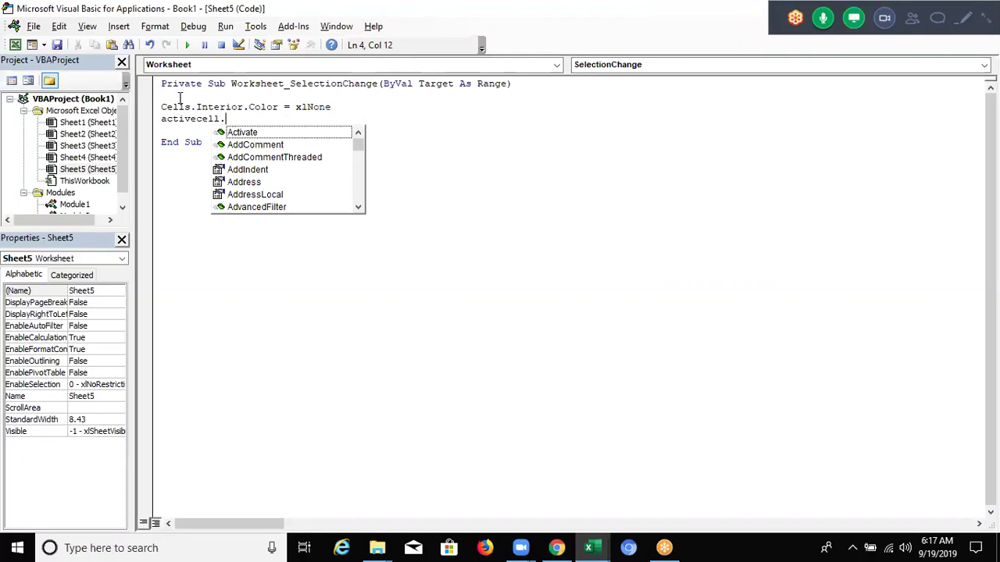
type("in")
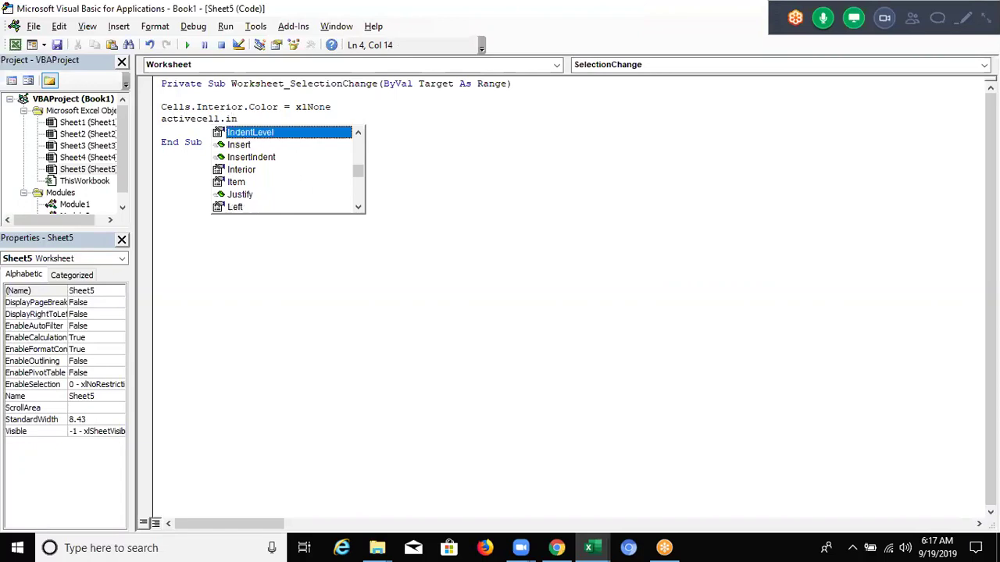
type("t")
key("Tab")
type(".")
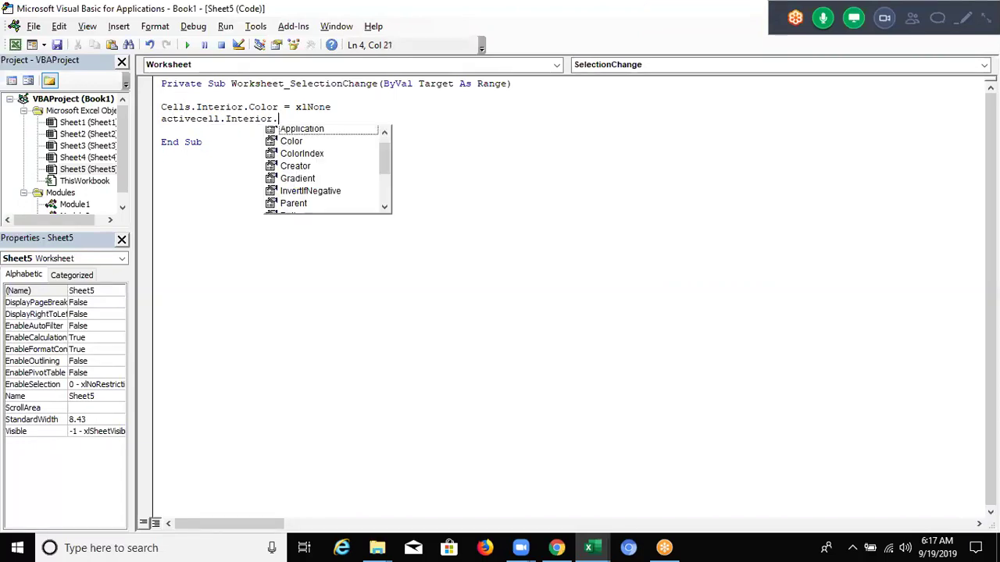
type("c")
key("Tab")
type("= ")
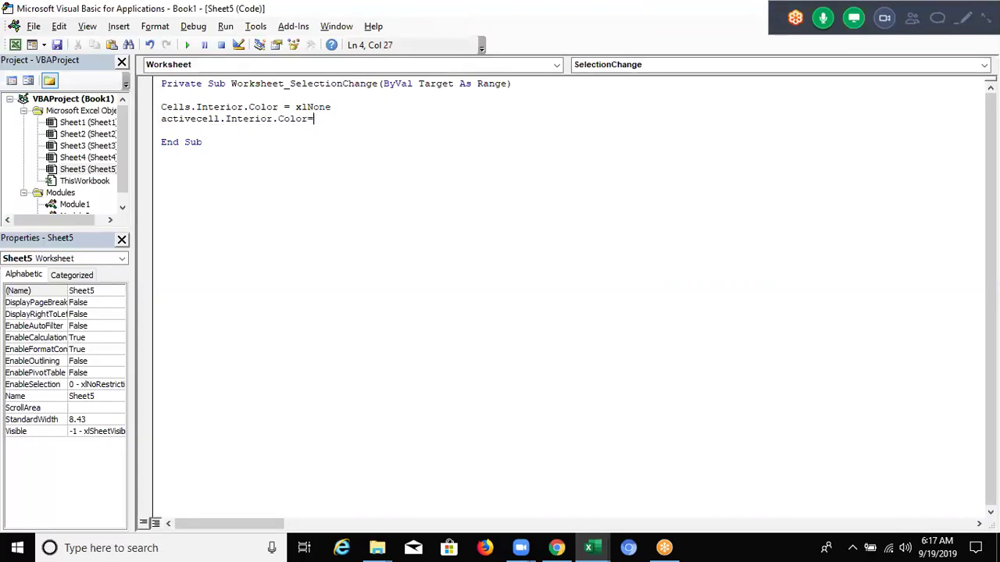
type("vbRed")
left_click(385, 179)
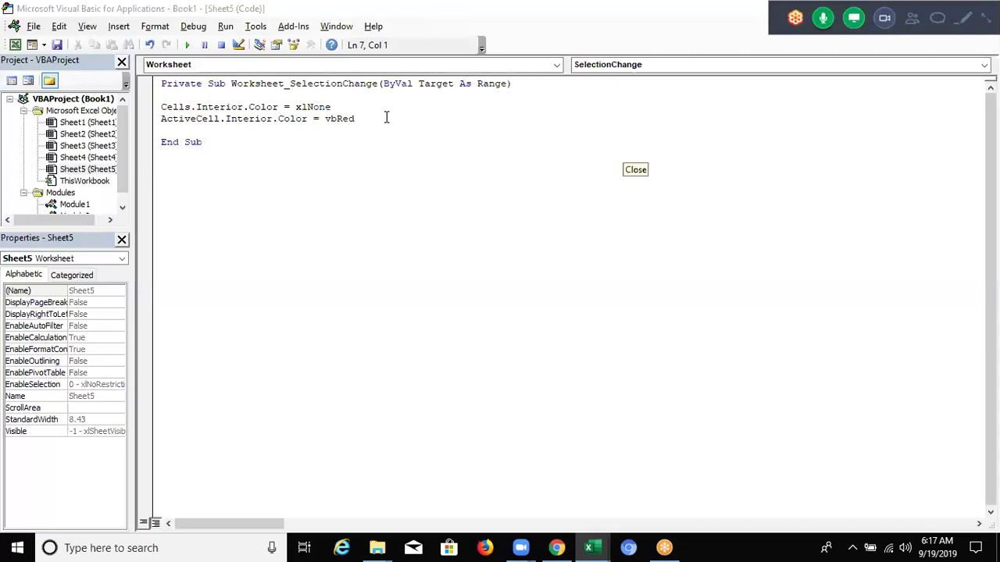
Reposition the cursor in Sheet5's code, briefly showing and closing the meeting attendee list.
left_click(212, 136)
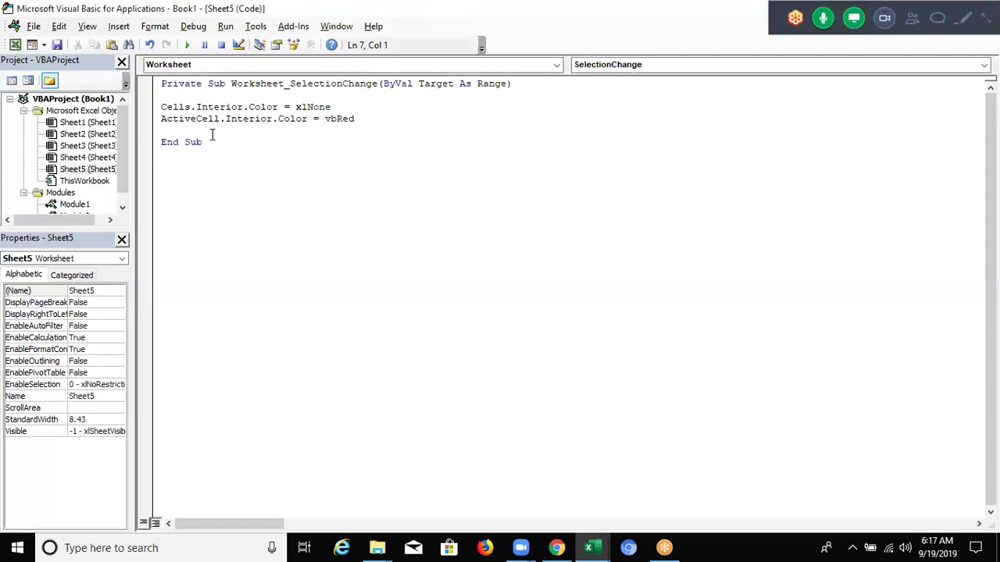
key("shift+Up")
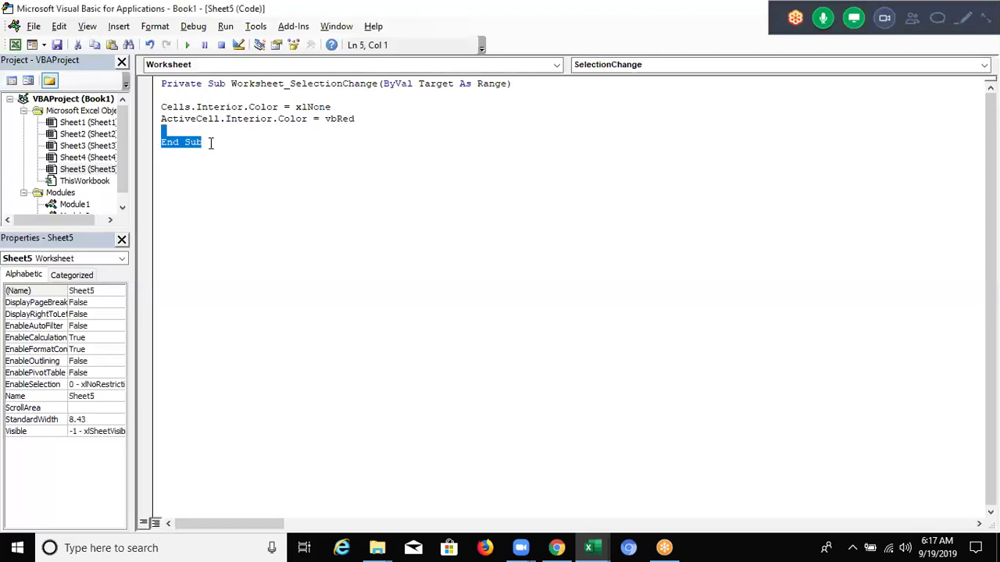
left_click(210, 132)
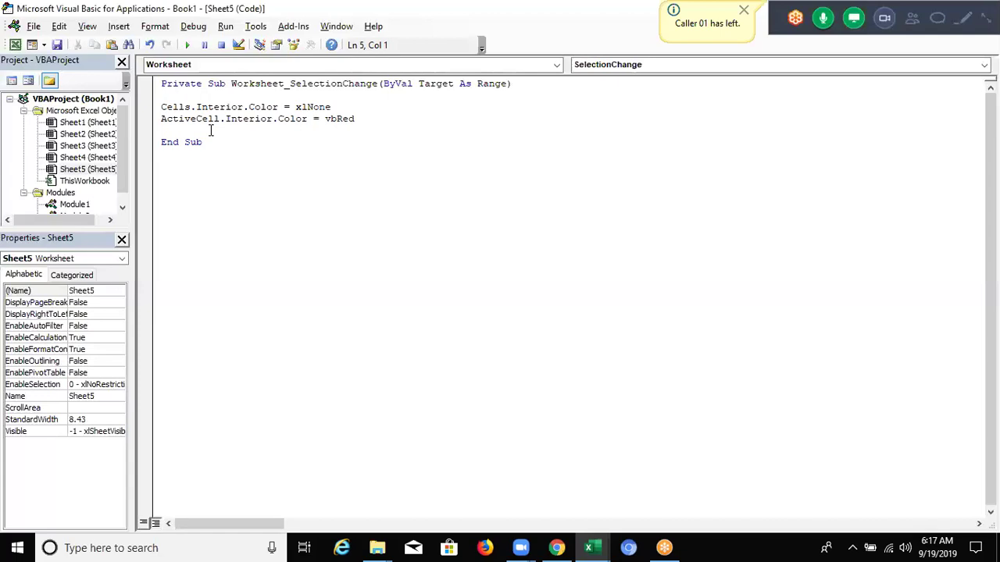
left_click(910, 18)
left_click(593, 216)
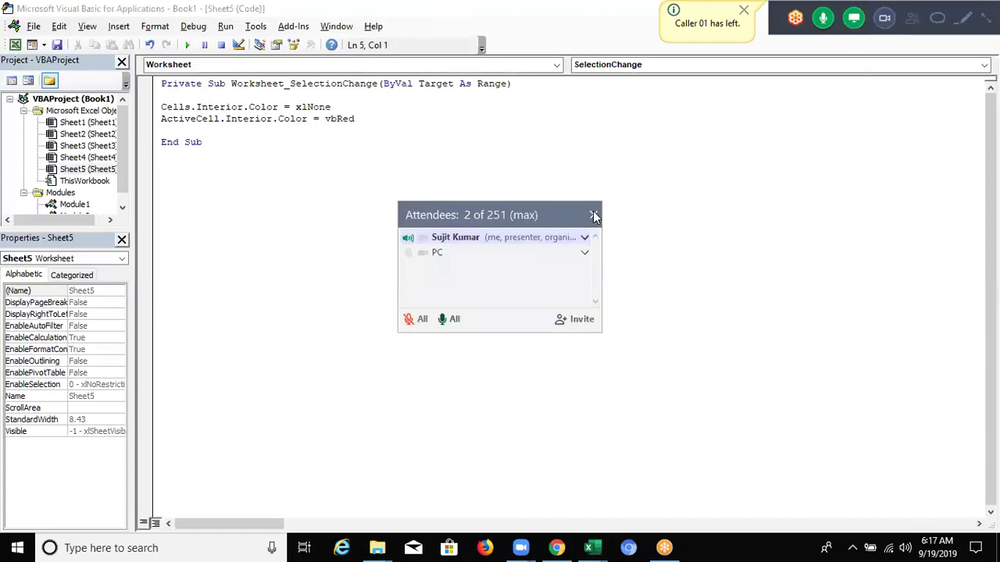
left_click(260, 142)
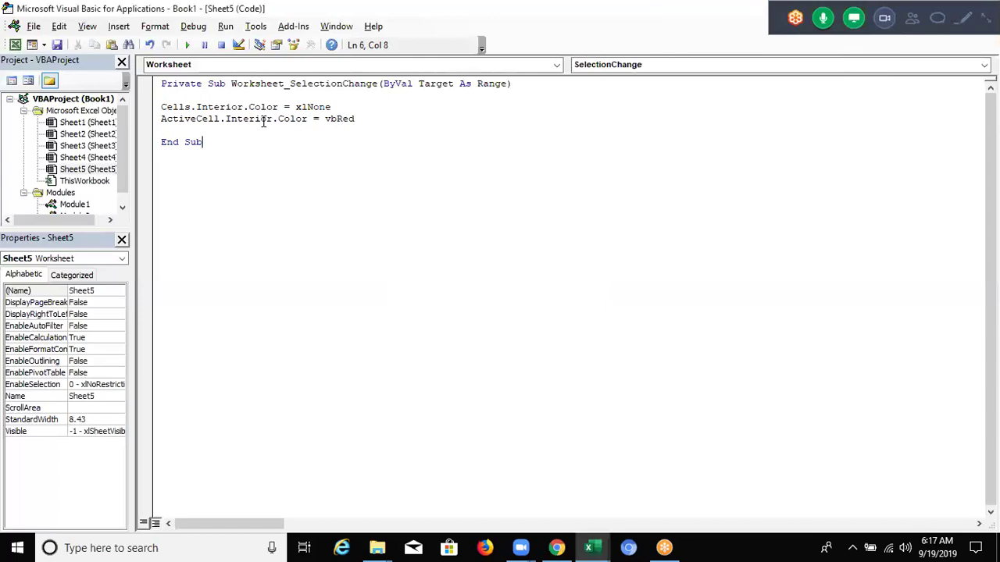
left_click(256, 128)
On Sheet5, run Ctrl+Shift+R three times and select L11 then E13 to move the red cell.
key("alt+F11")
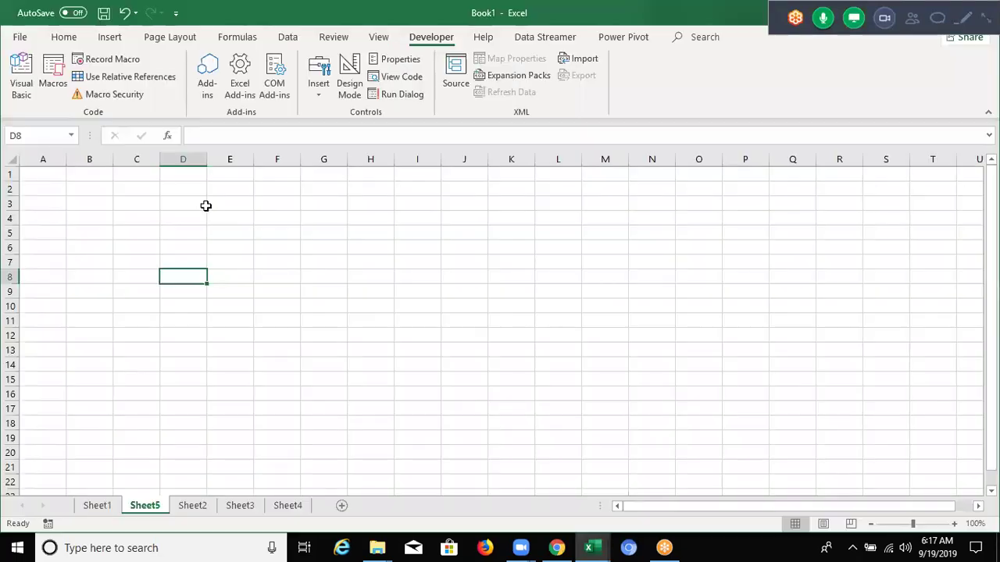
key("ctrl+shift+r")
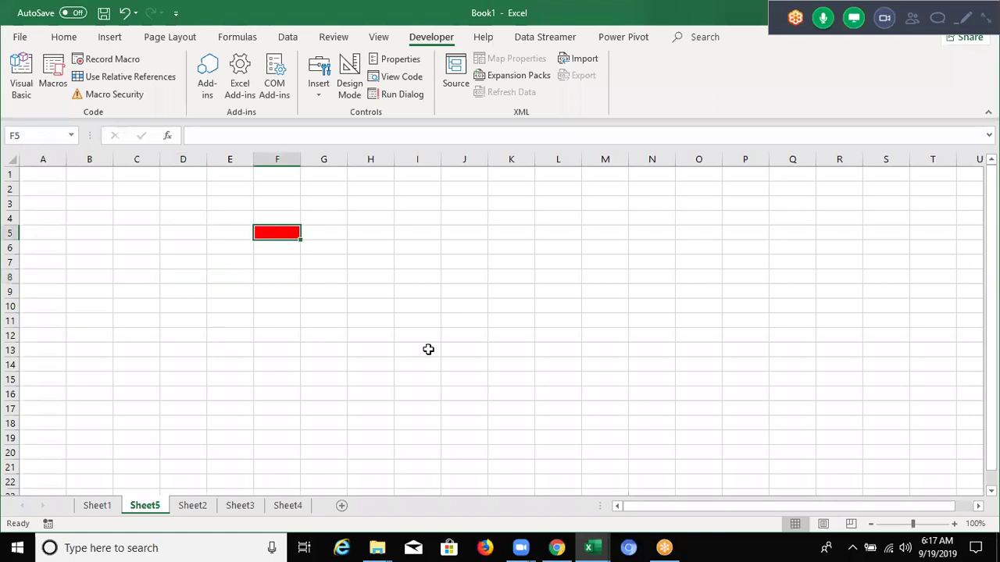
key("ctrl+shift+r")
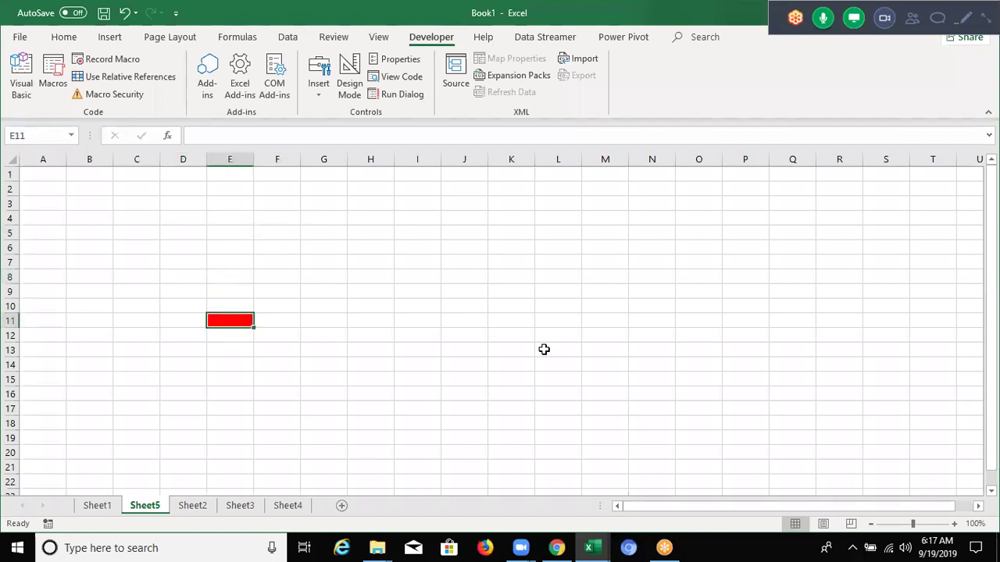
key("ctrl+shift+r")
key("ctrl+shift+r")
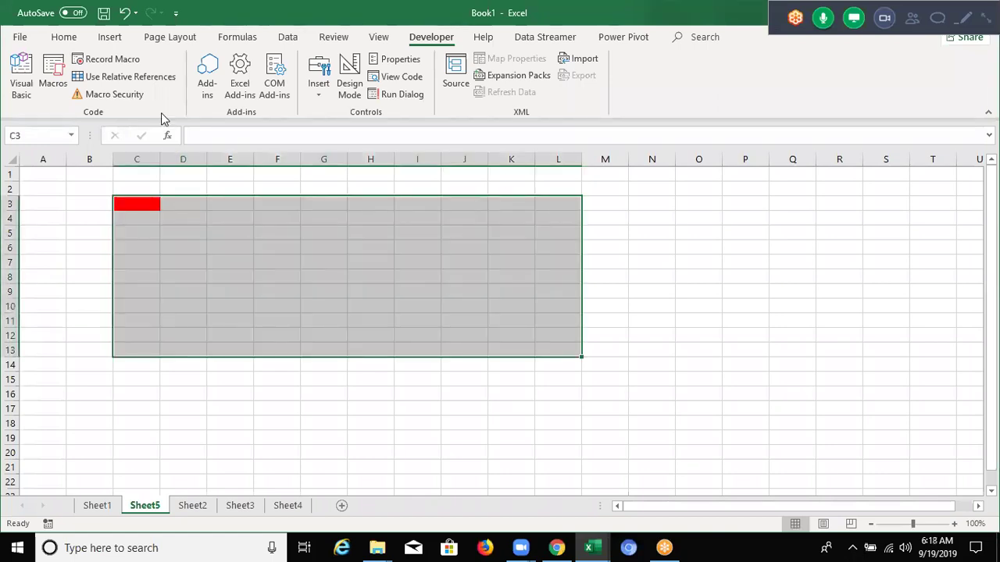
scroll(193, 95, "up", 7)
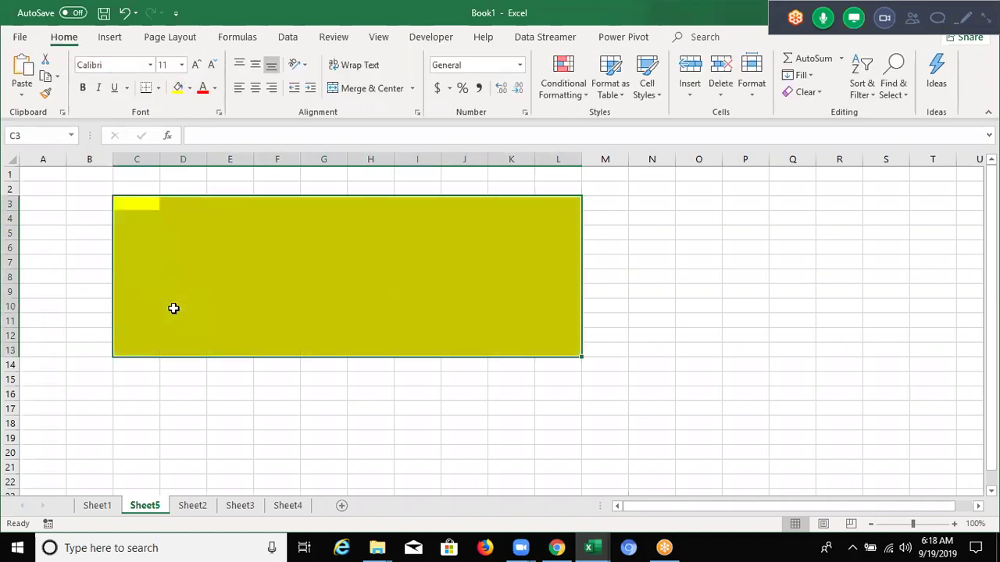
left_click(535, 323)
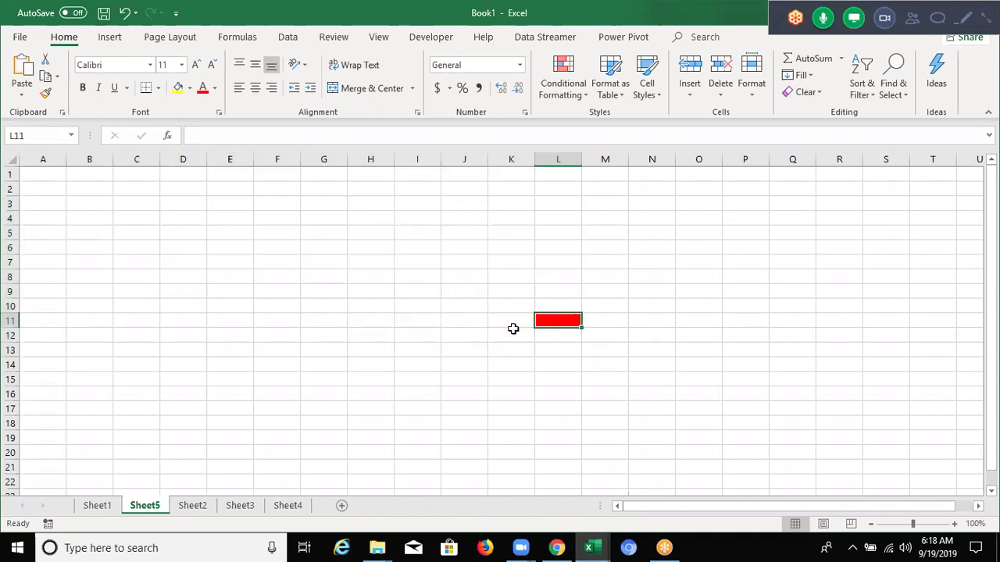
left_click_drag(213, 346, 214, 346)
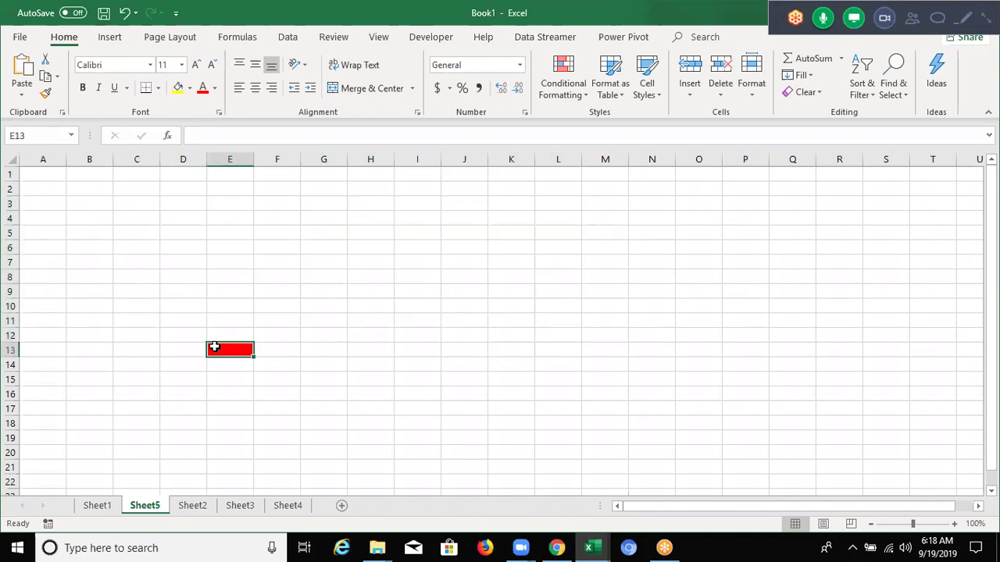
Visit Sheet4, then select G19 on Sheet1 so it turns red.
left_click(301, 506)
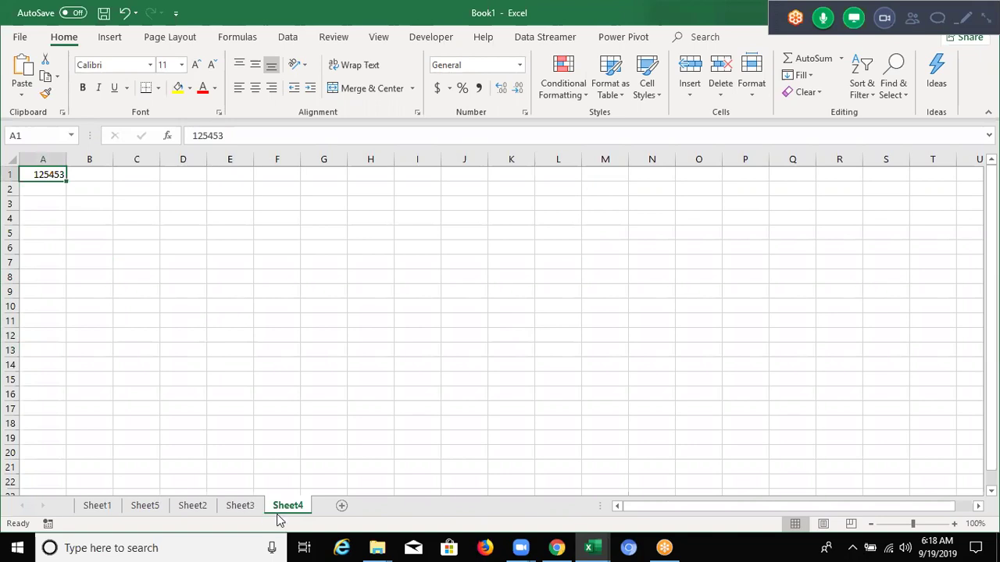
left_click(97, 506)
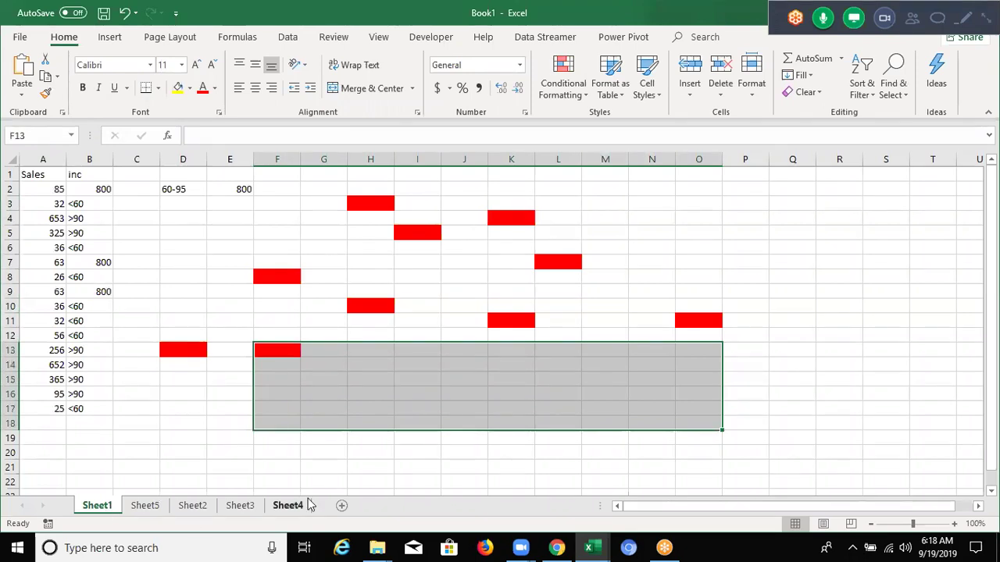
left_click(305, 437)
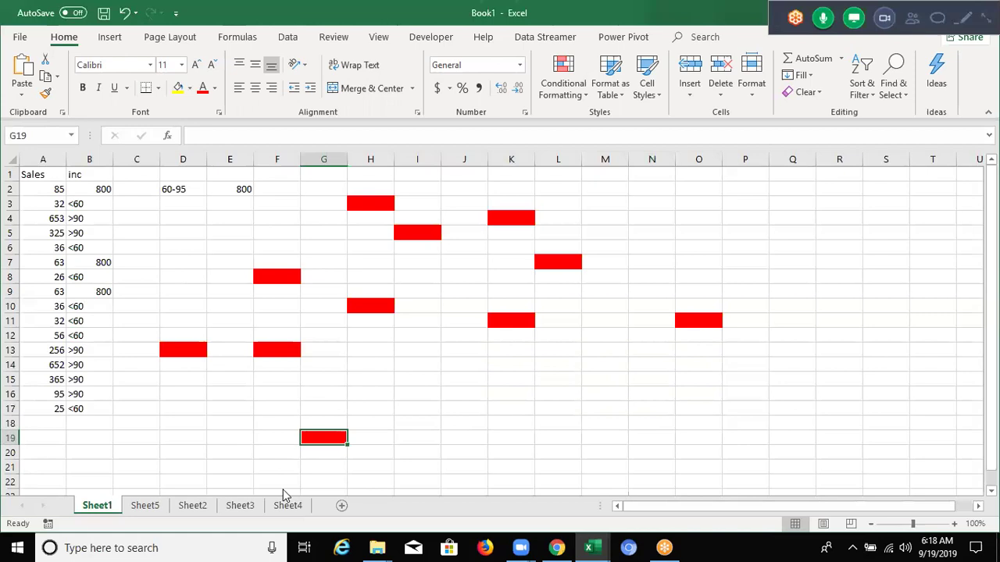
left_click(288, 510)
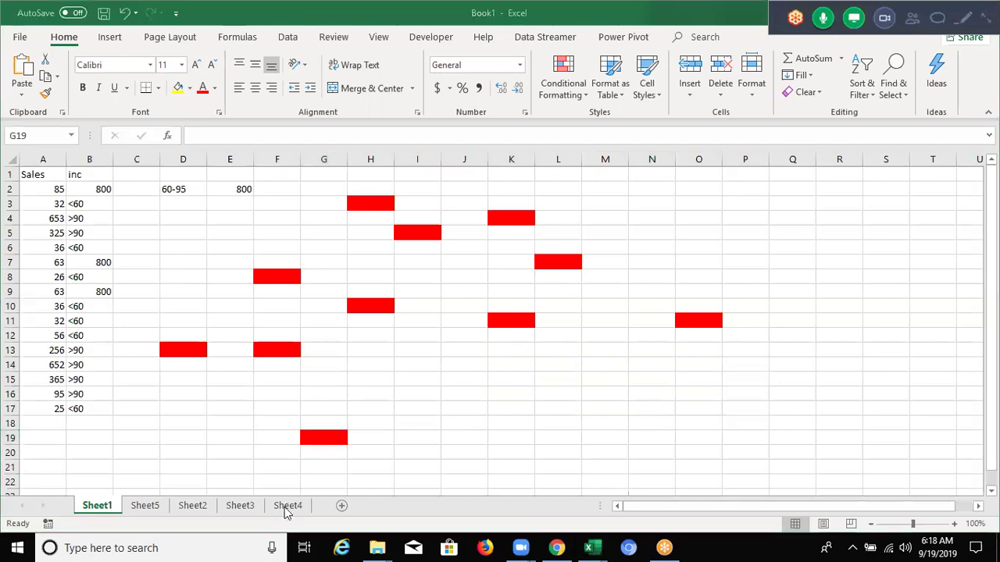
Open Sheet4's code via its tab's View Code, cancelling an accidental Move or Copy dialog.
right_click(287, 506)
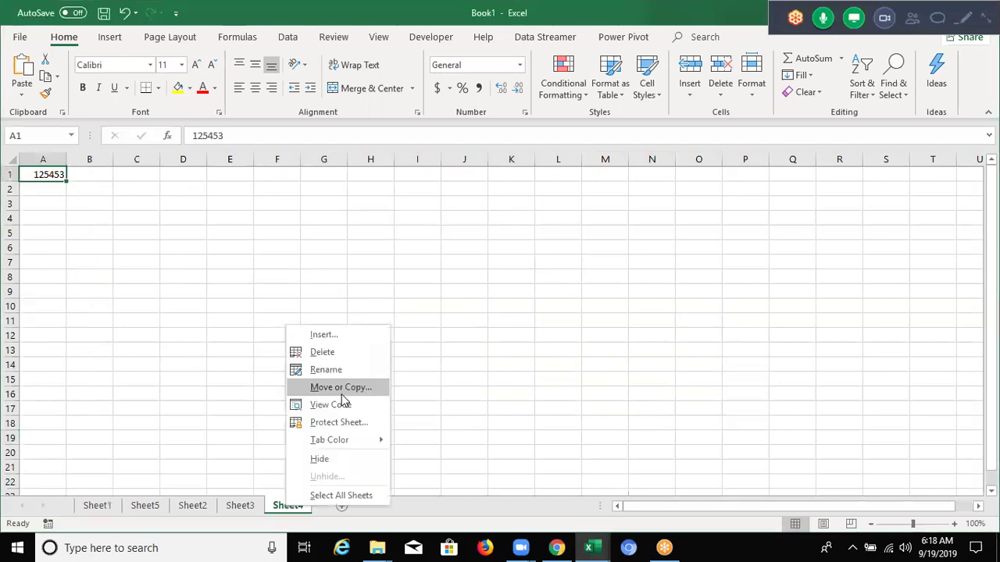
left_click(341, 394)
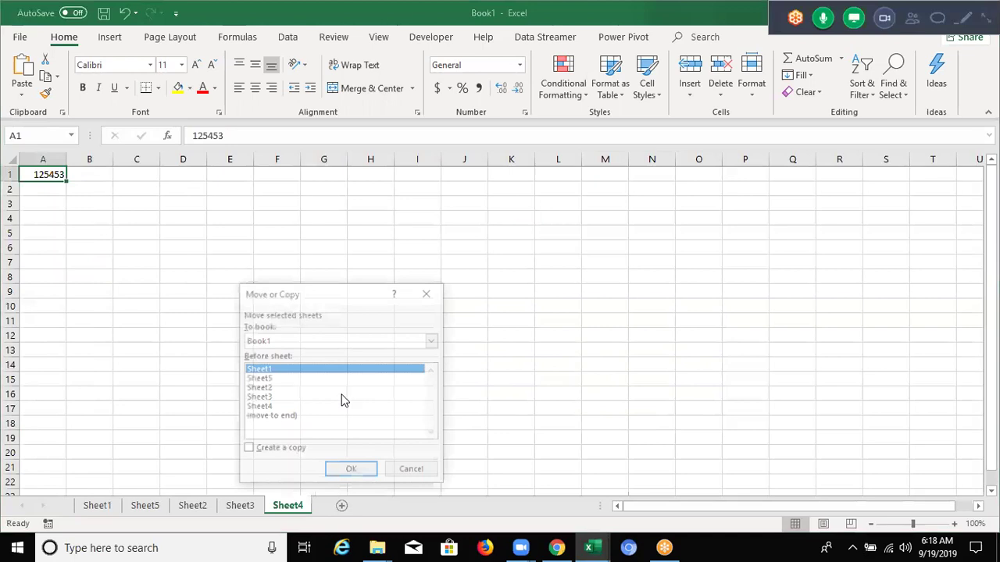
key("Escape")
right_click(291, 508)
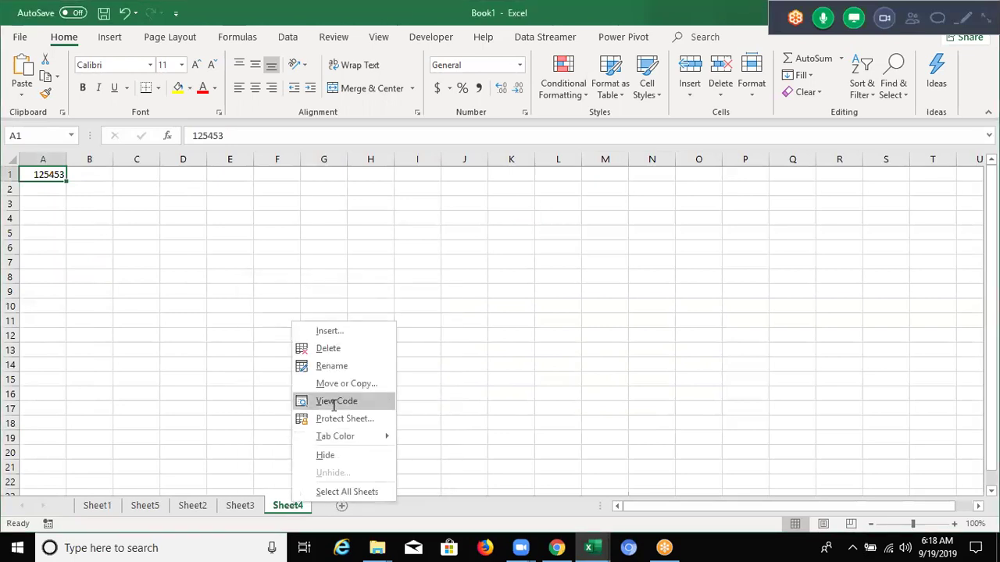
left_click(337, 402)
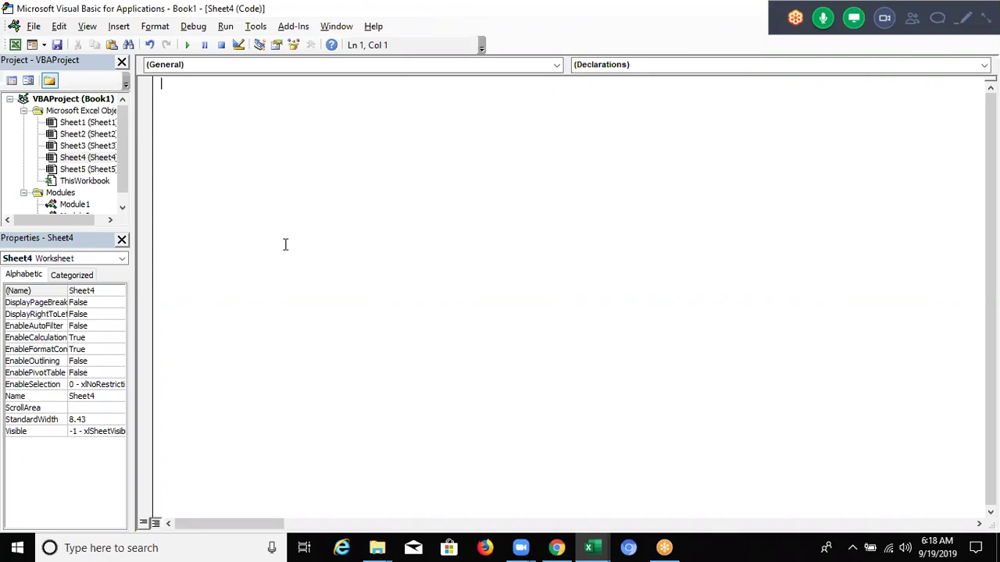
Insert a Worksheet_Activate procedure in Sheet4's module and place the cursor on its first line.
left_click(218, 68)
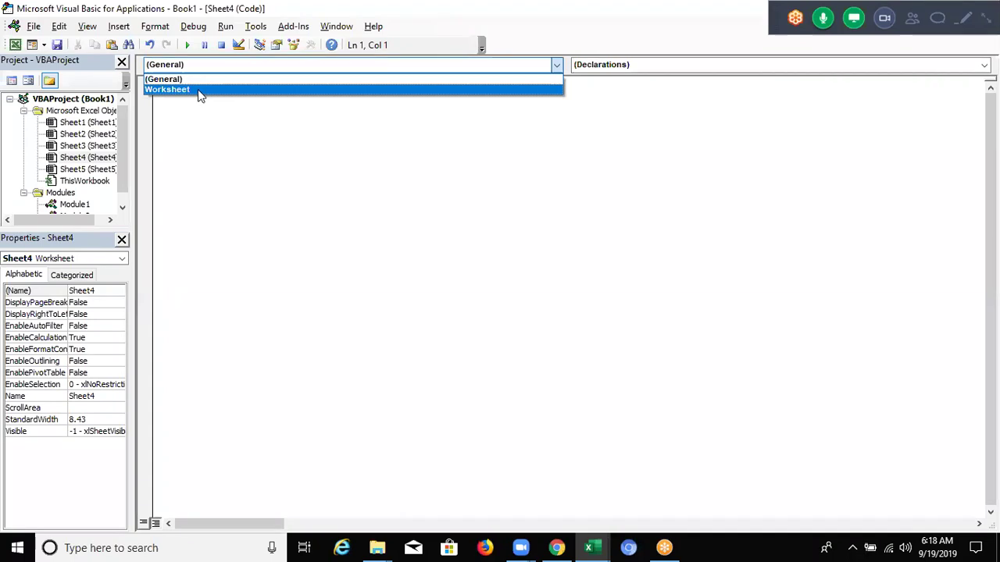
left_click(660, 74)
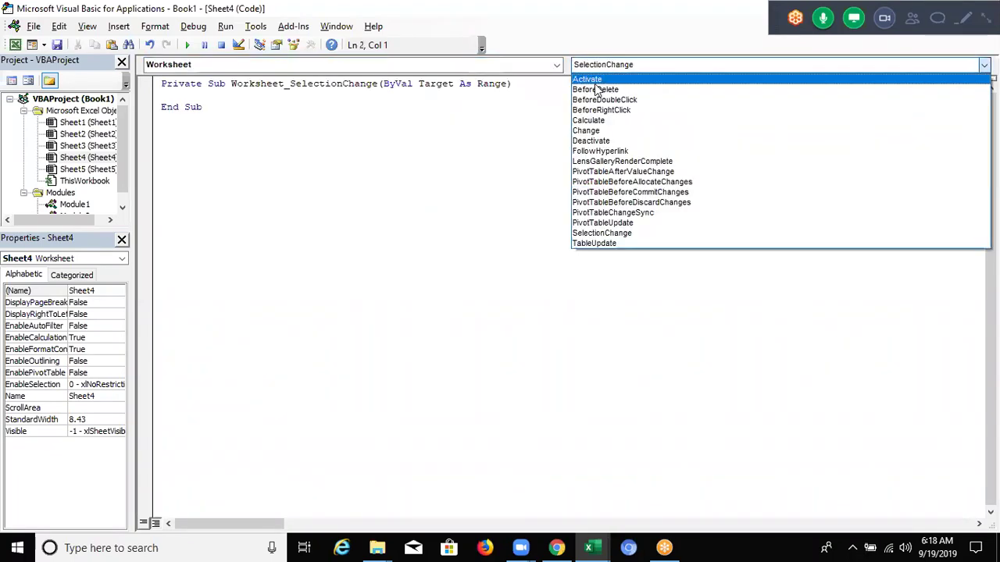
left_click(346, 129)
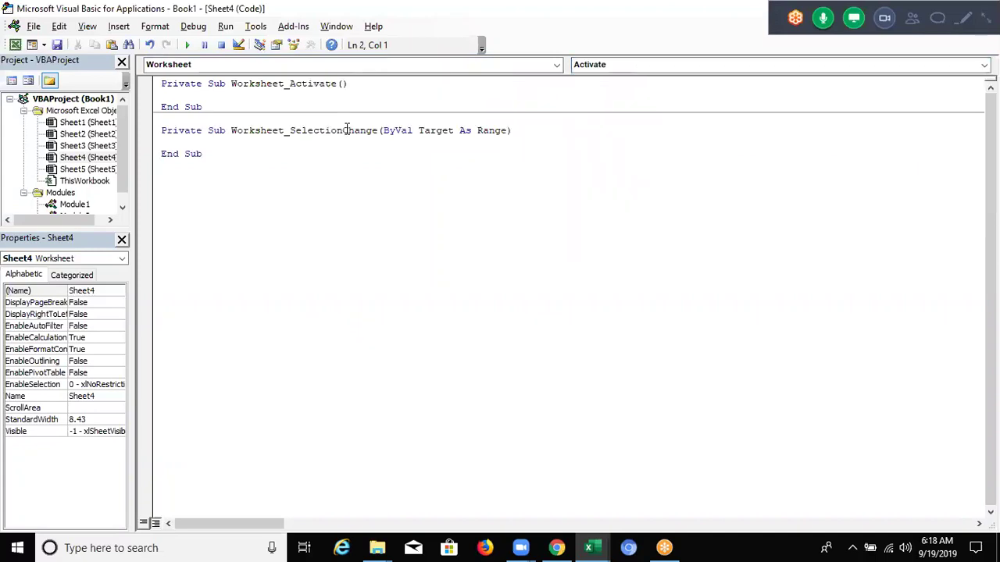
key("Return")
key("Return")
left_click(161, 107)
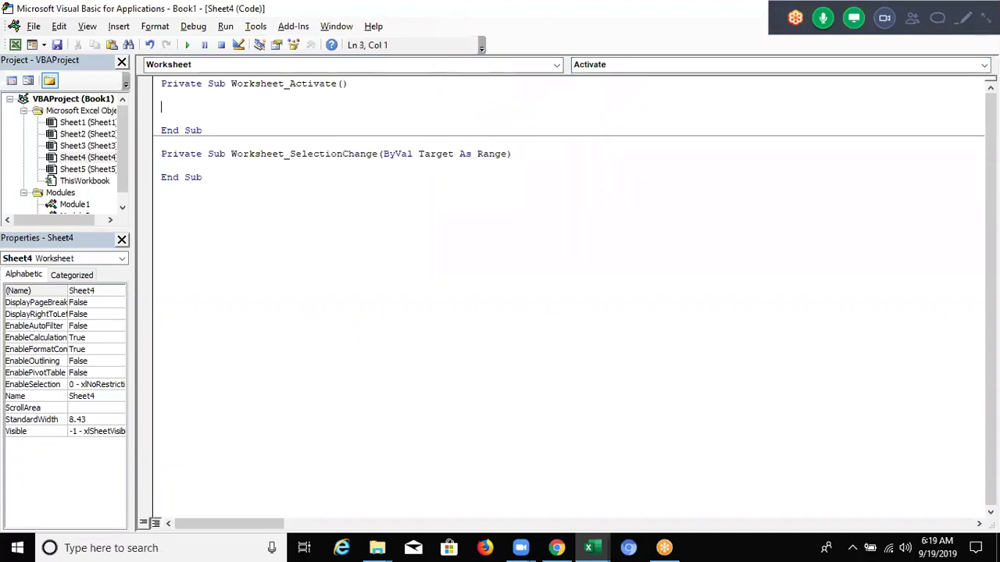
left_click(161, 95)
Start the loop with a Do While line that repeats until p equals the password.
type("d=")
key("BackSpace")
key("BackSpace")
key("Return")
key("Return")
key("Return")
key("Up")
key("Up")
type("do while")
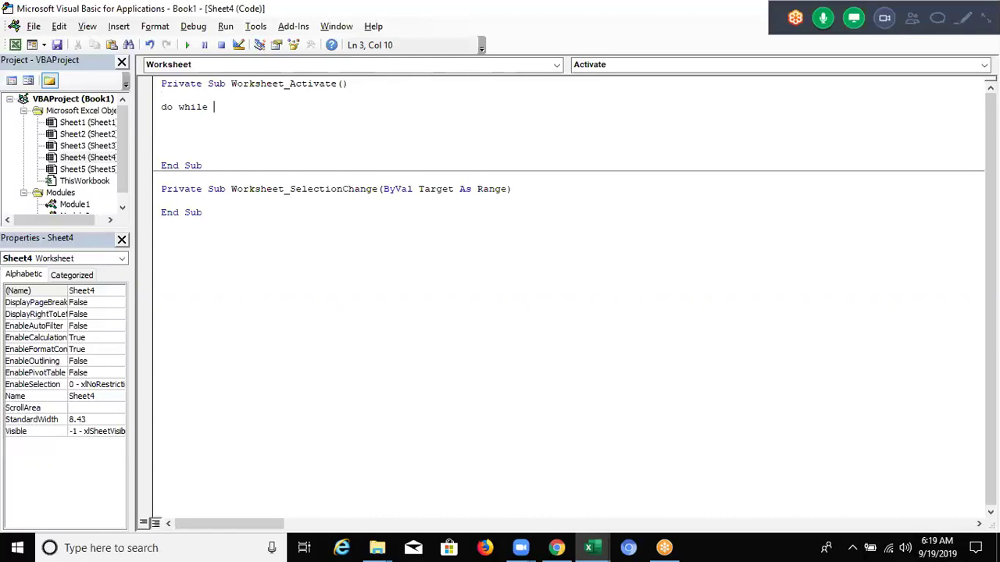
type("p")
type("<>\"")
type("\"")
key("Return")
Add p = InputBox("Enter Password") and a closing Loop line, dismissing the compile error.
type("p")
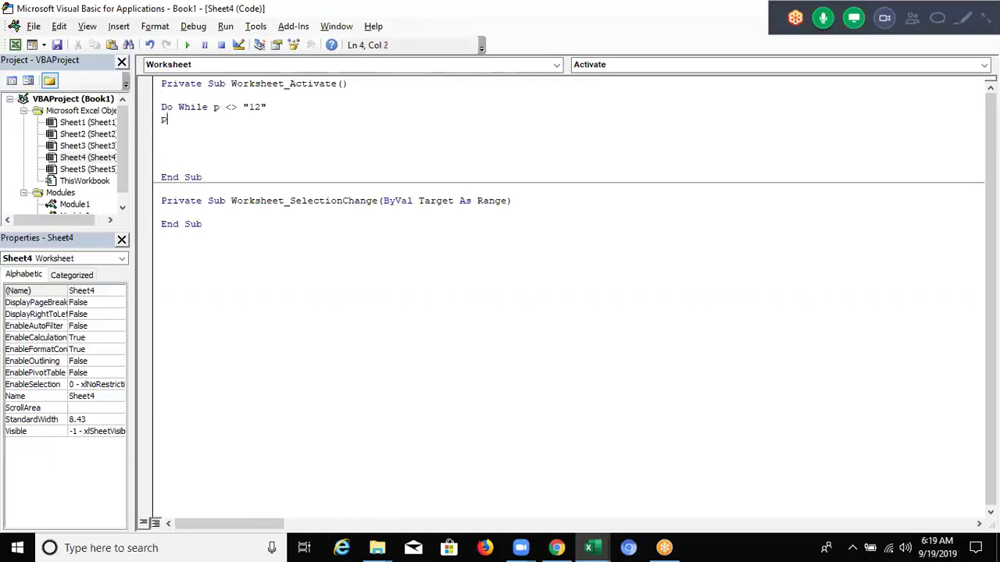
type("=inputb")
type("ox(")
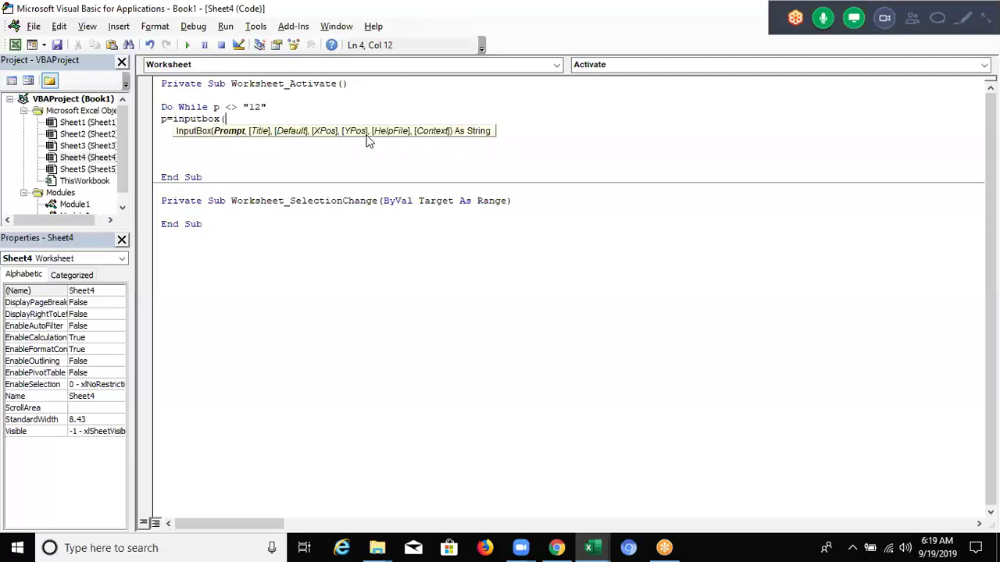
type("\"E")
type("nter")
type(" Password")
type("\"")
key("Return")
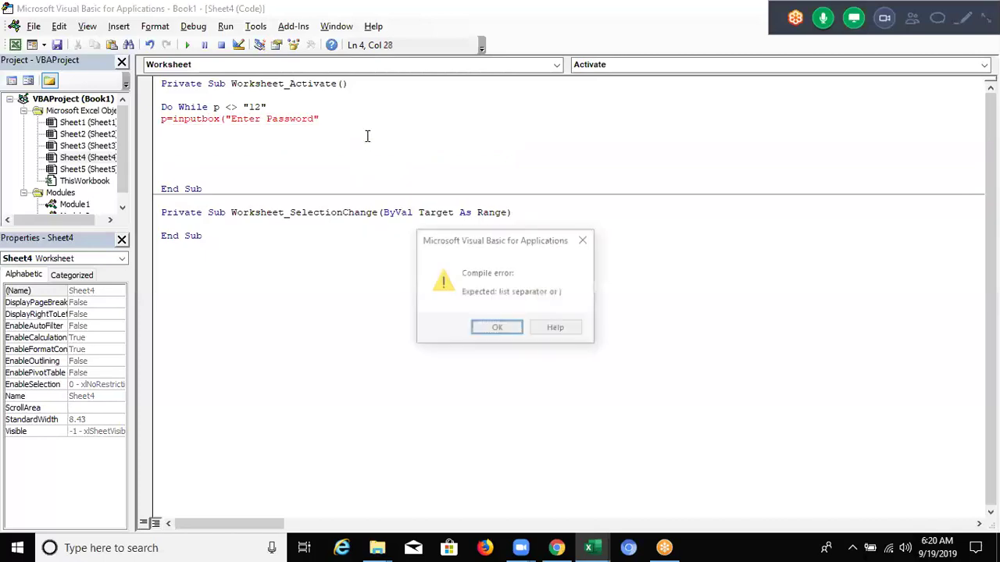
key("Return")
type(")")
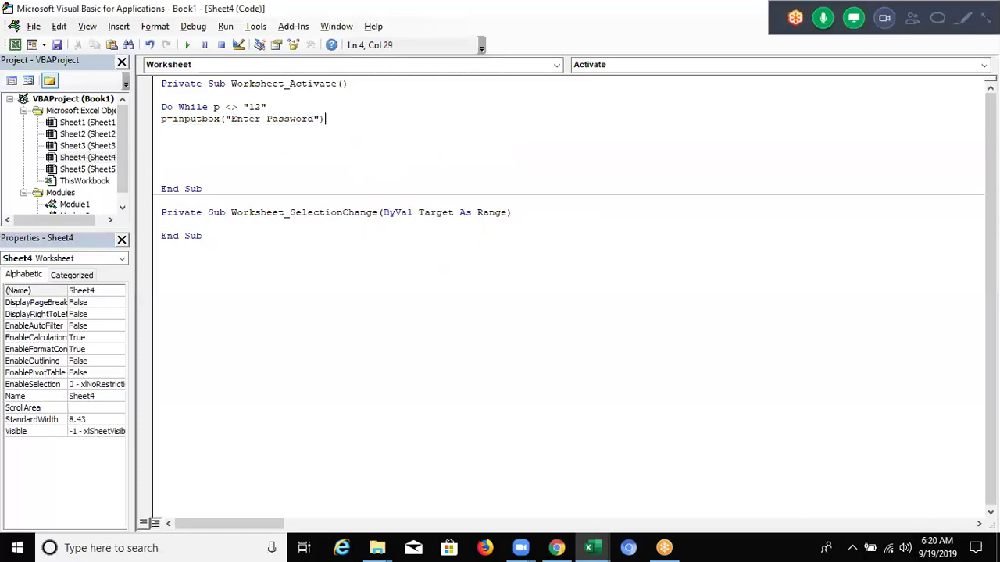
key("Return")
type("loop")
key("Return")
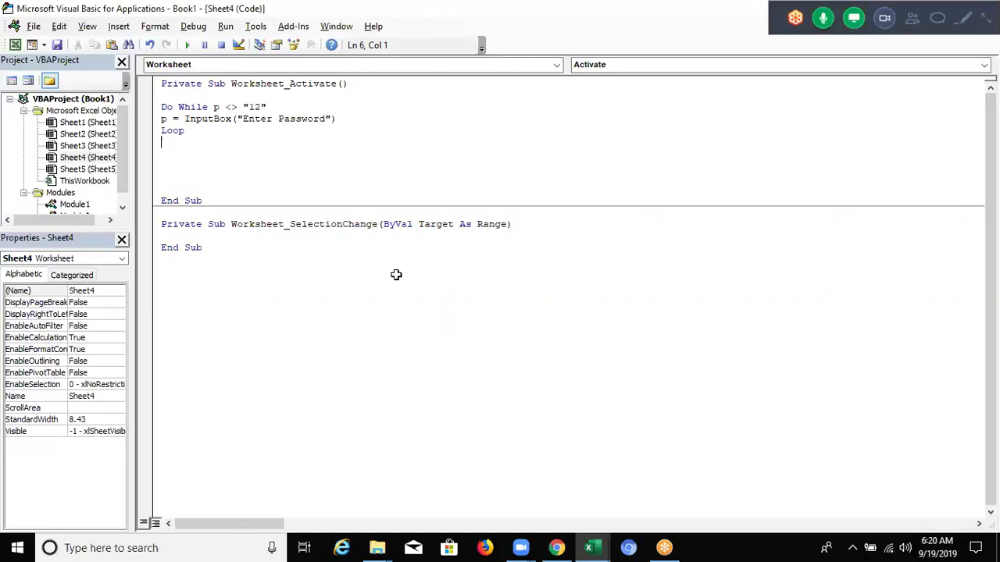
Activate Sheet4 in Excel and answer the Enter Password prompt, first wrongly, then correctly.
key("alt+F11")
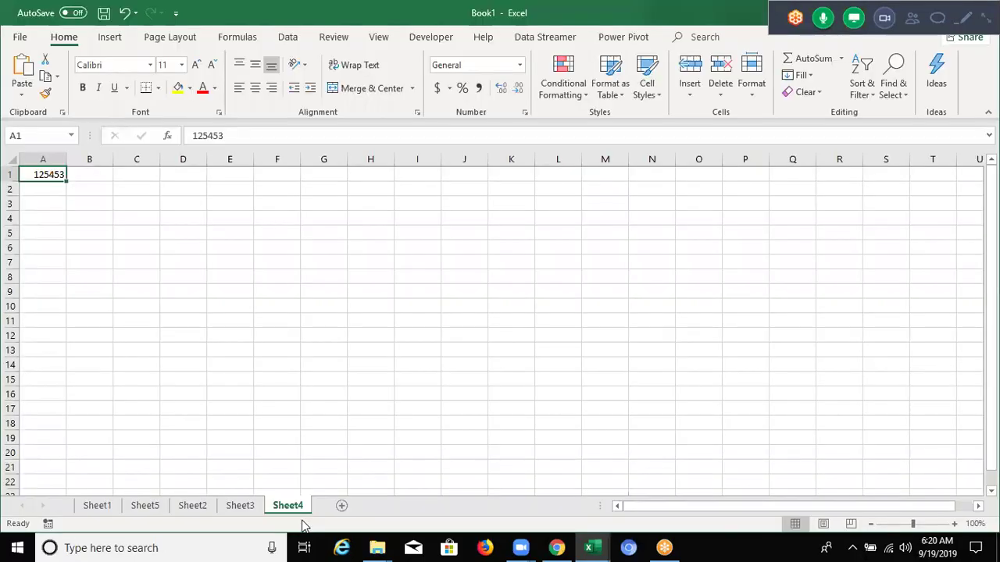
left_click(97, 506)
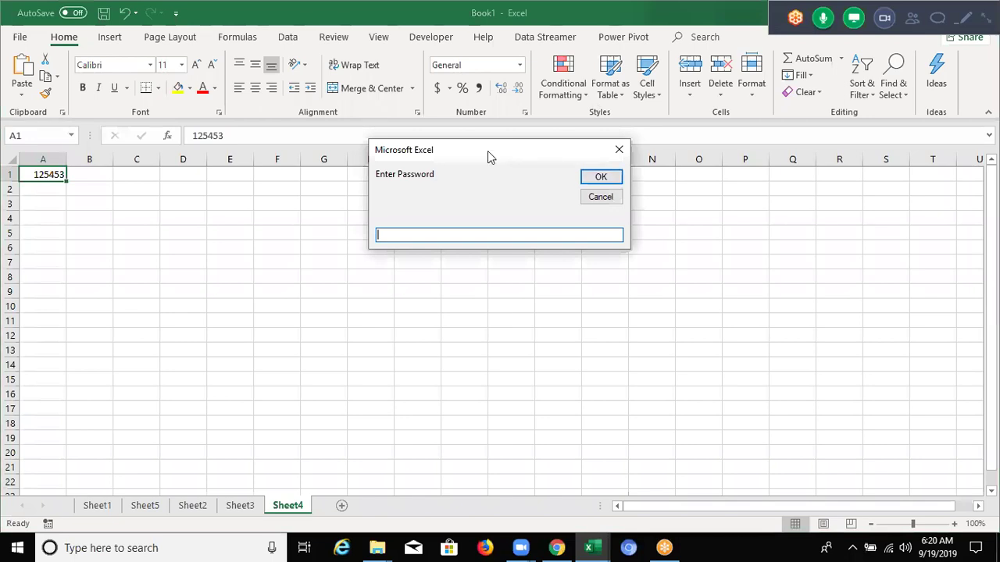
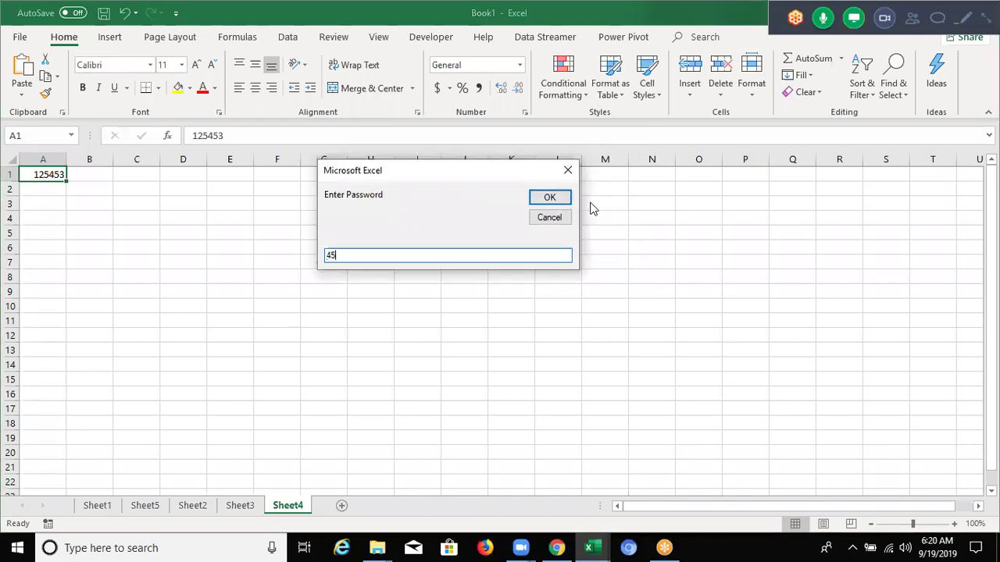
left_click(552, 200)
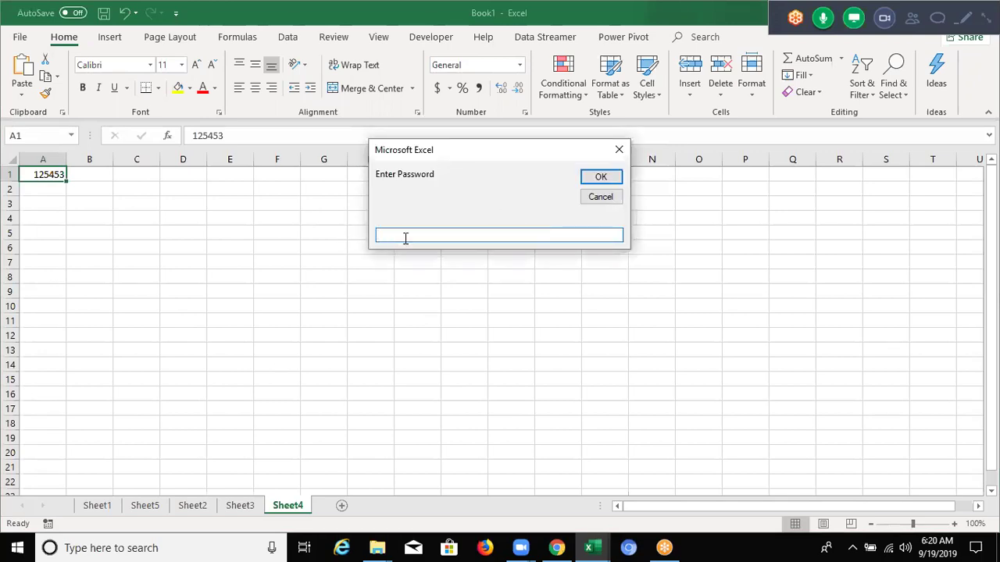
left_click(594, 176)
left_click(336, 219)
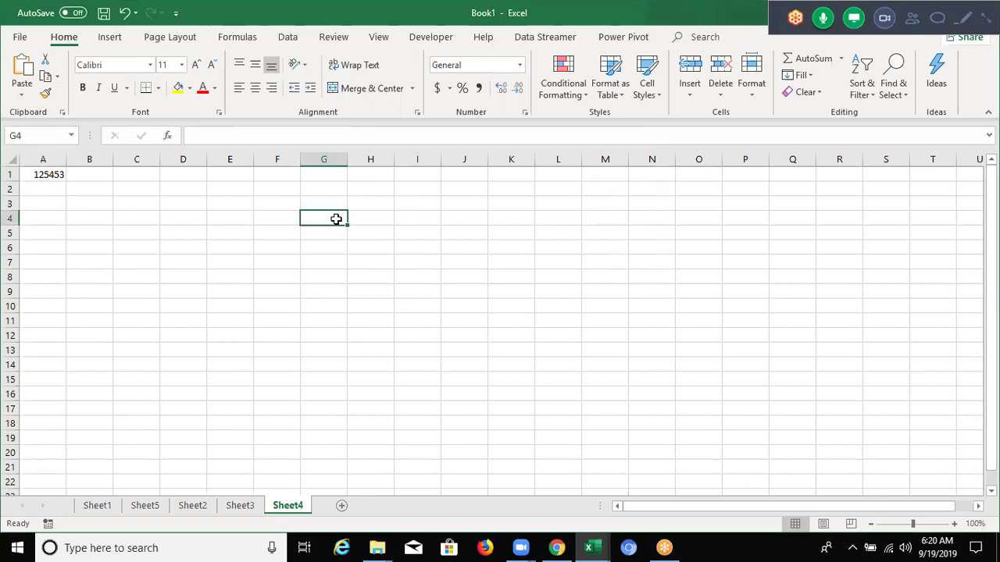
left_click(98, 506)
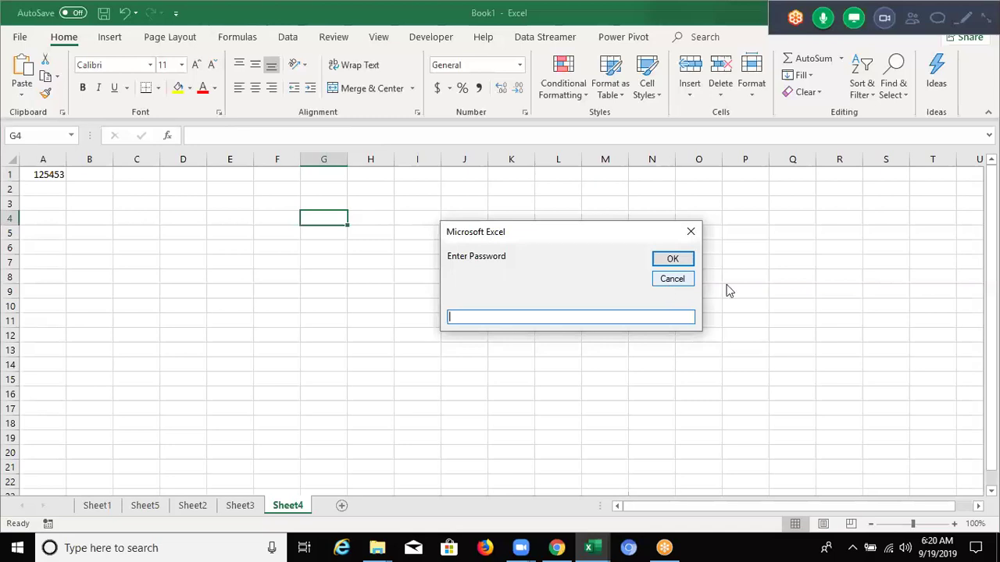
left_click(665, 261)
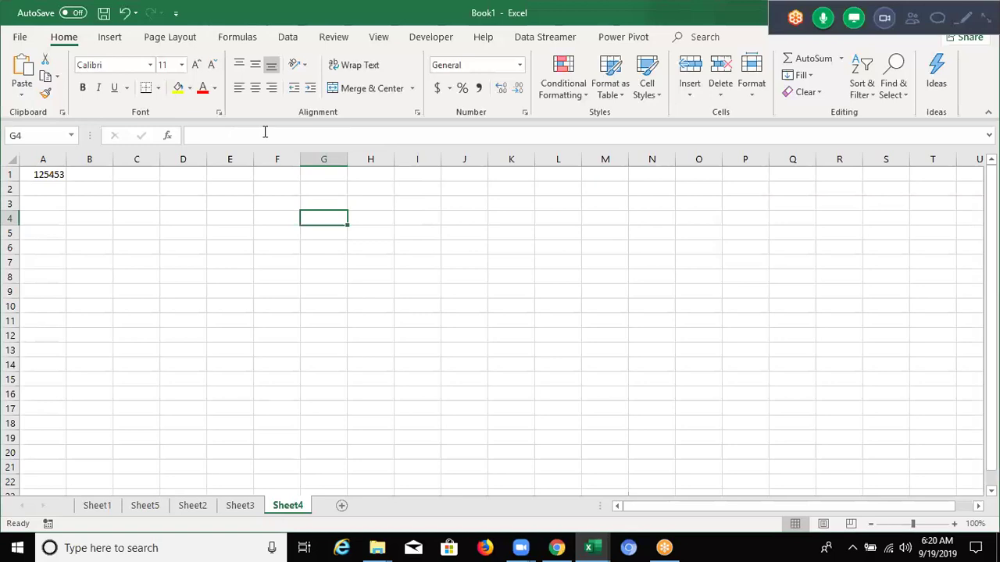
key("alt+F11")
Add Cells.EntireColumn.Hidden = True on a new line above the Do While password loop.
left_click(161, 107)
key("Return")
key("Return")
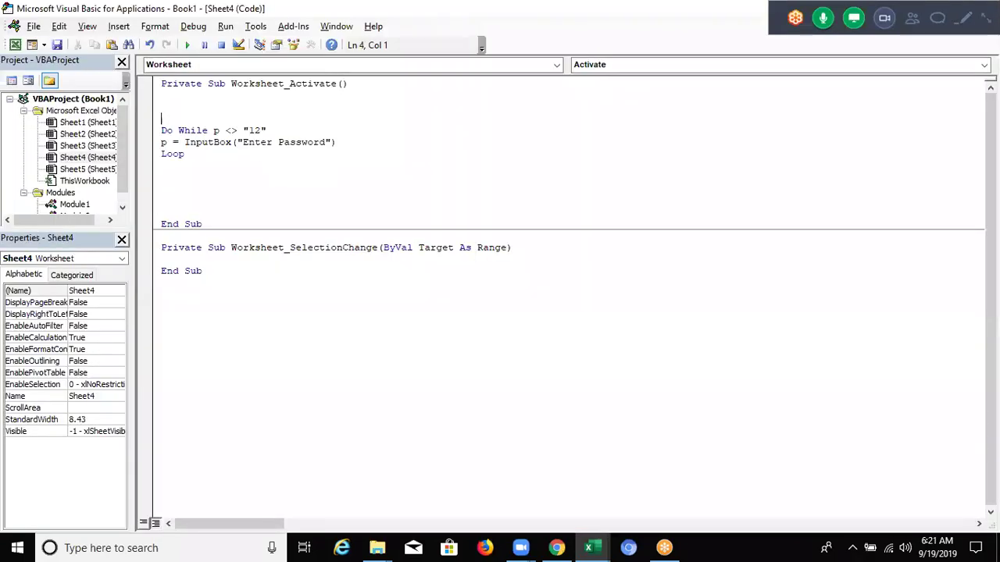
key("Return")
key("Up")
key("Up")
type("cells")
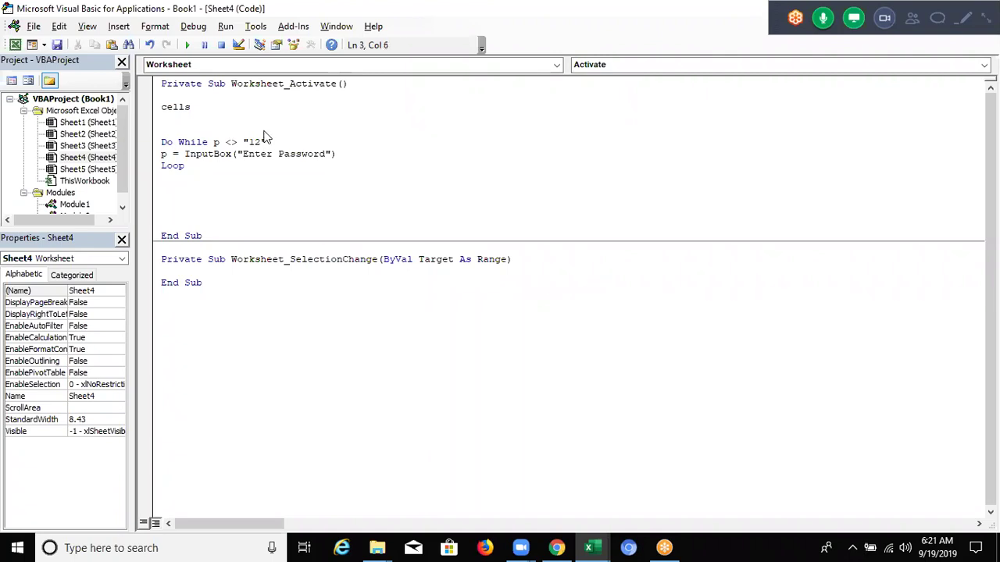
type(".")
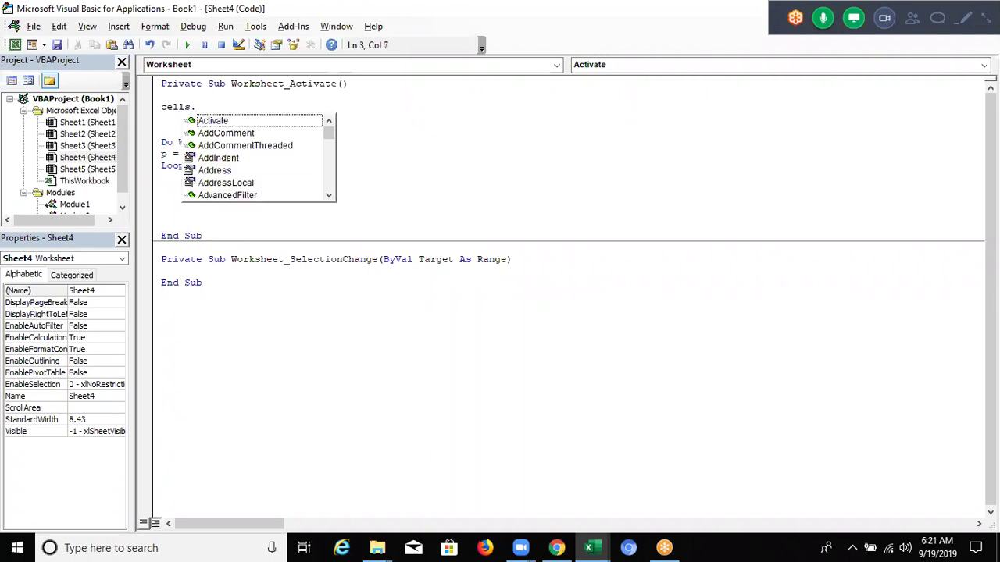
type("vi")
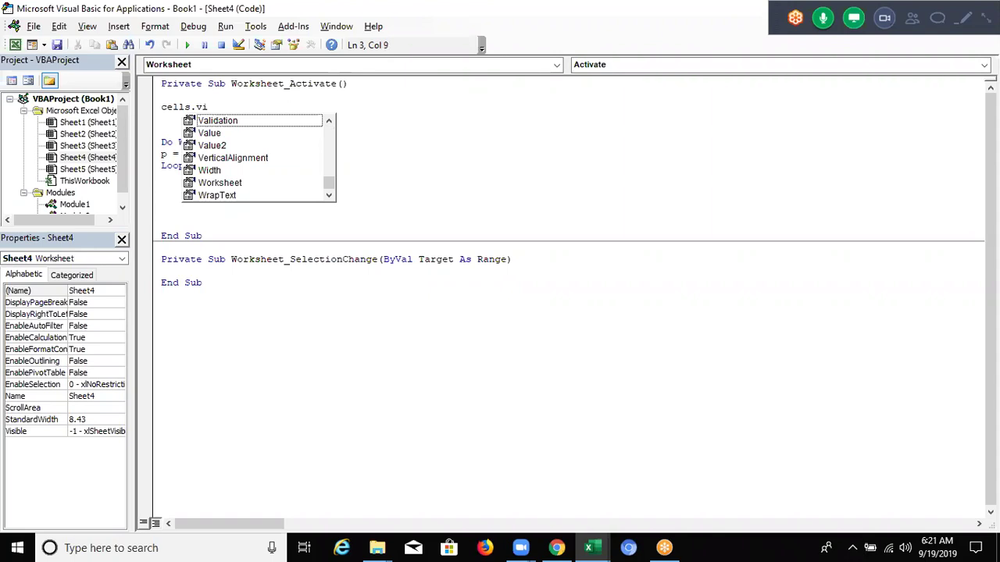
key("BackSpace")
key("BackSpace")
type("h")
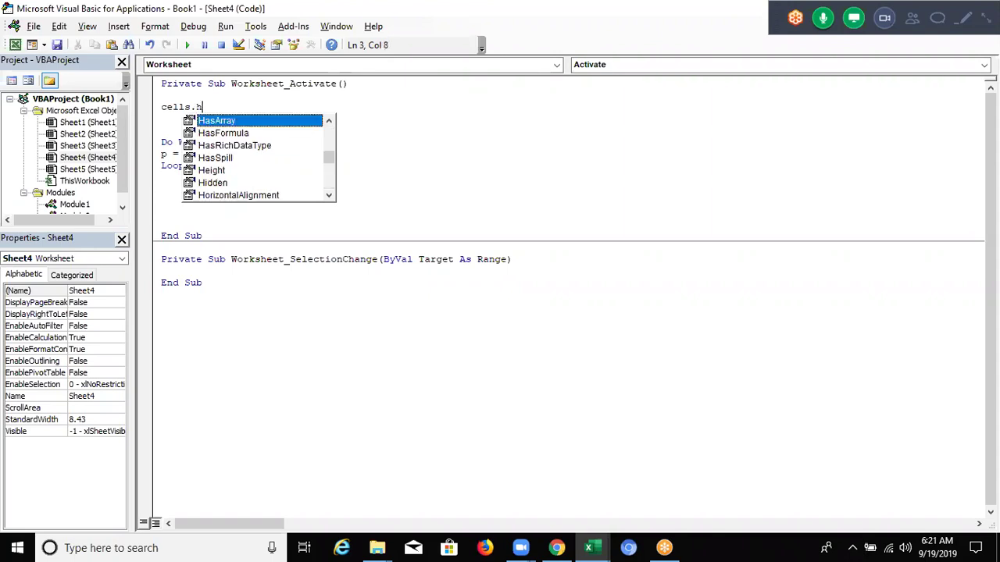
type("i")
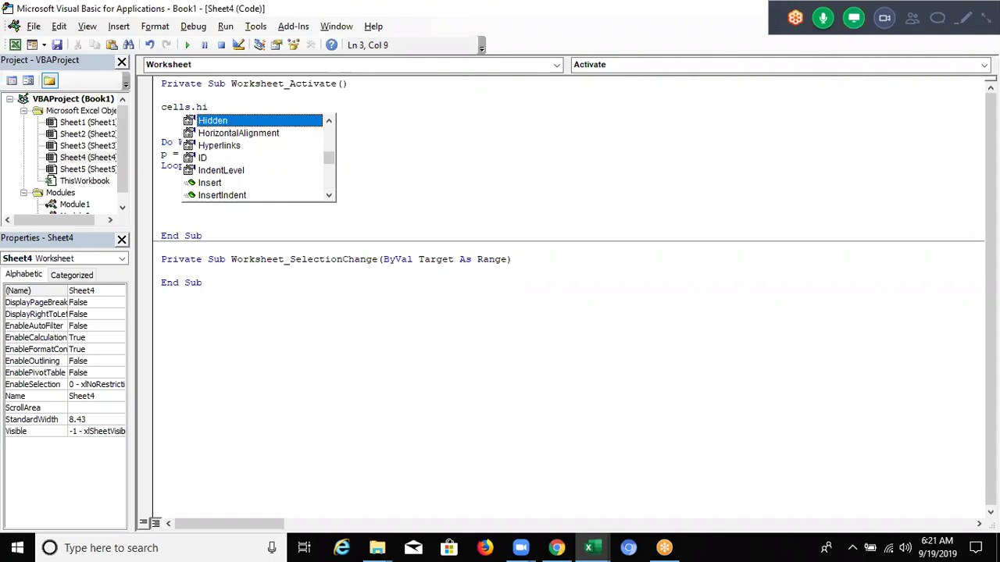
key("BackSpace")
key("BackSpace")
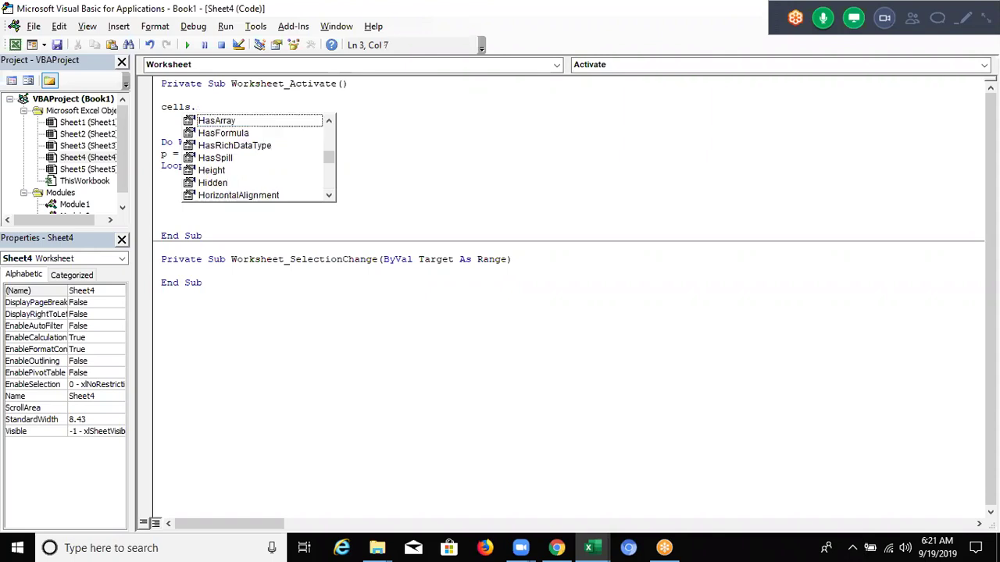
type("en")
key("Down")
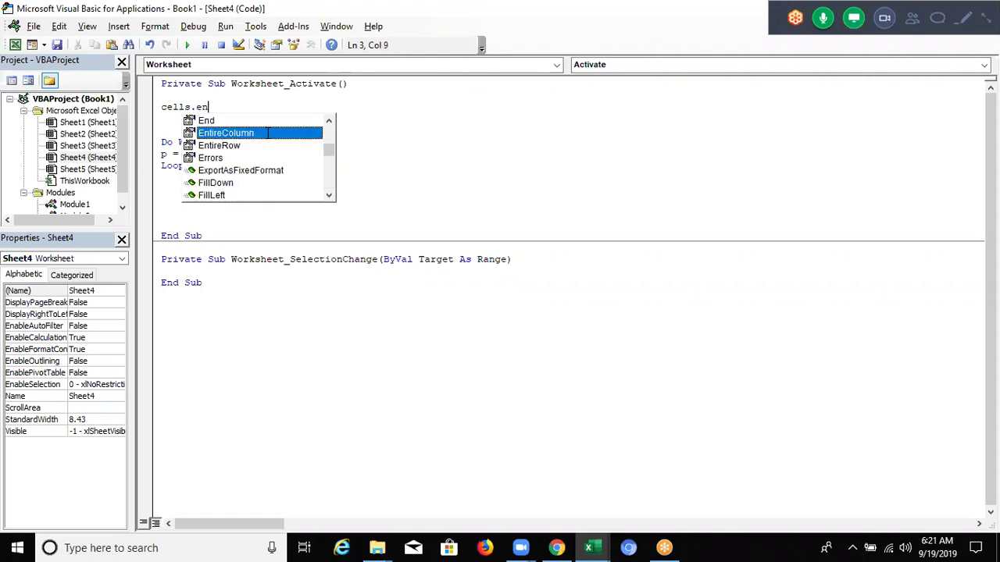
double_click(267, 132)
type(".")
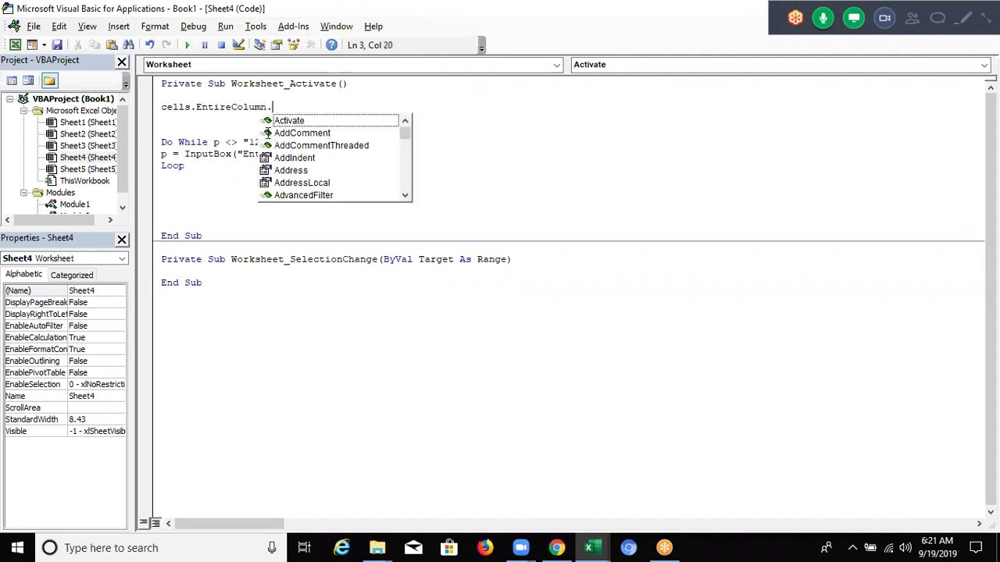
type("hi=true")
key("Return")
key("Up")
left_click_drag(375, 116, 136, 109)
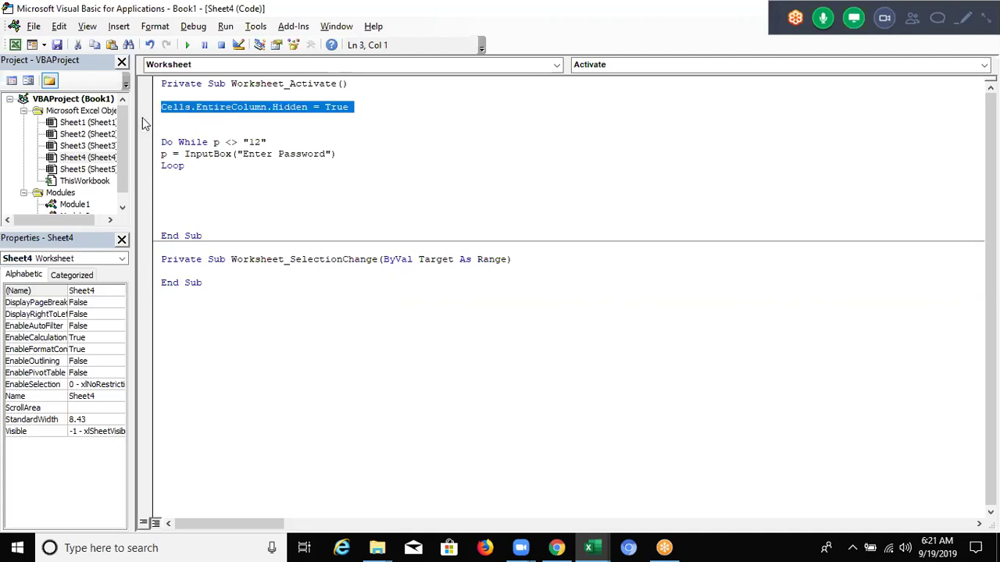
Paste that line after Loop, changing True to False so columns unhide afterwards.
left_click(173, 181)
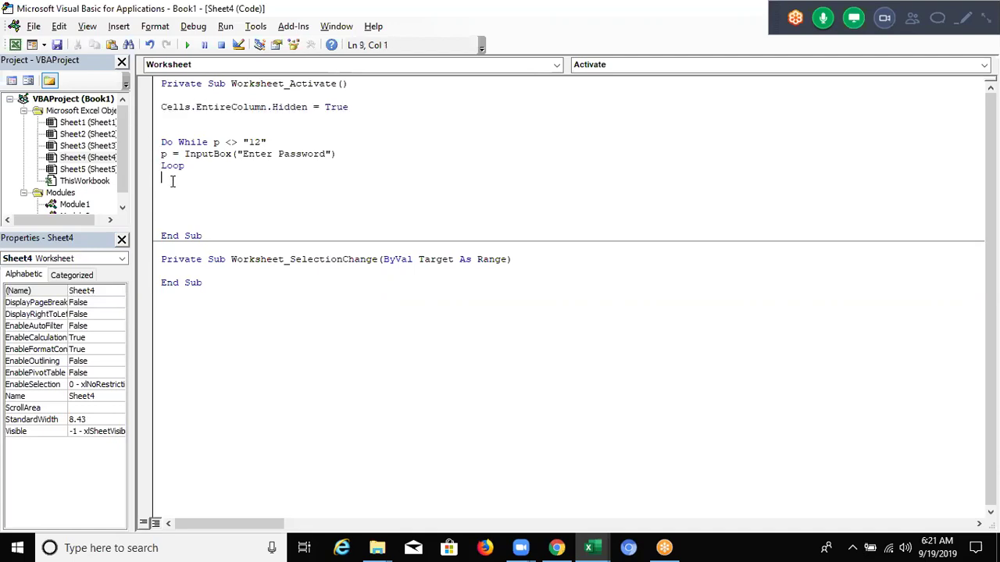
type("Cells.EntireColumn.Hidden = True")
double_click(330, 179)
type("false")
left_click(373, 214)
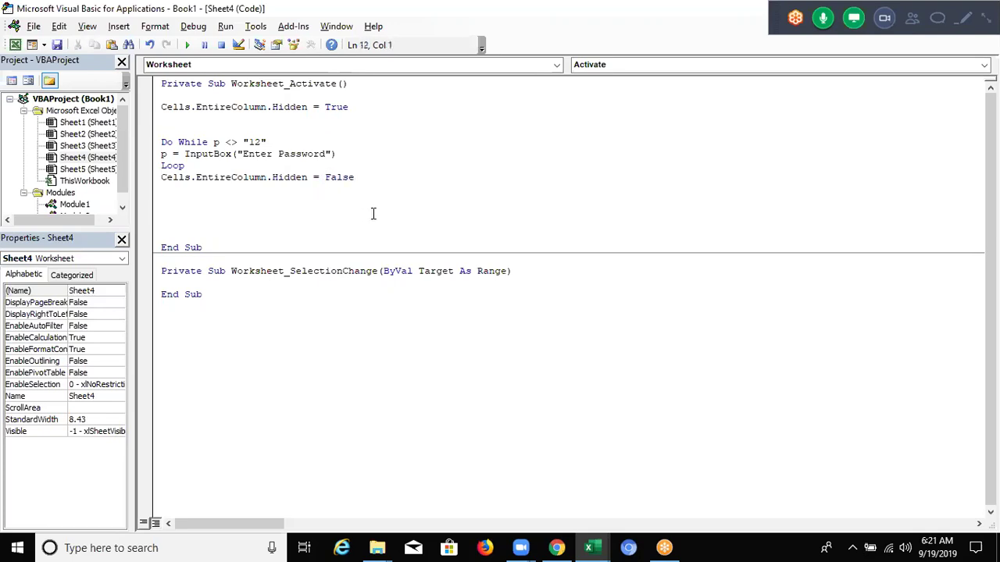
left_click(162, 178)
left_click_drag(162, 154, 341, 152)
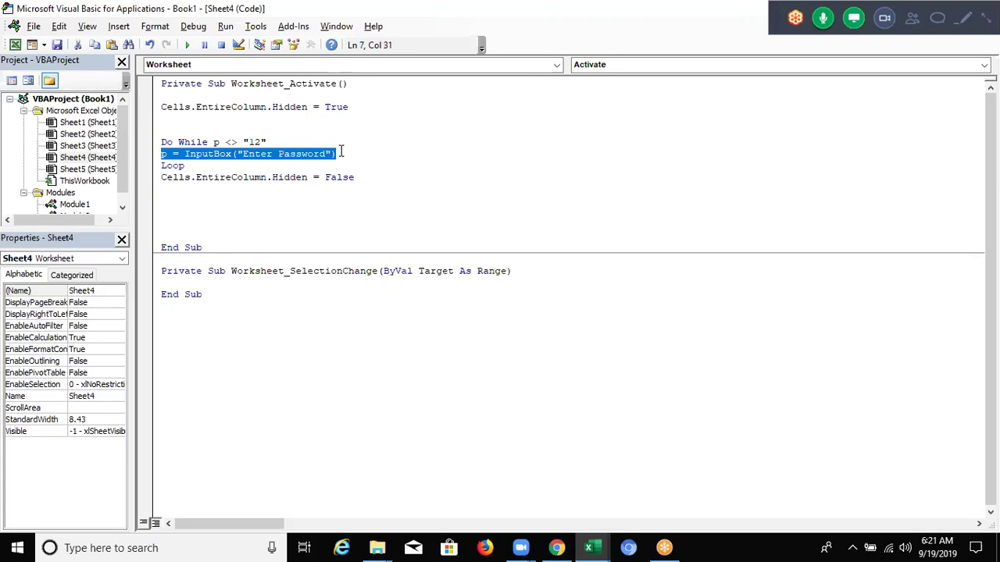
left_click(243, 202)
Back in Excel, go from Sheet1 to Sheet4 and enter the correct password at the prompt.
key("alt+F11")
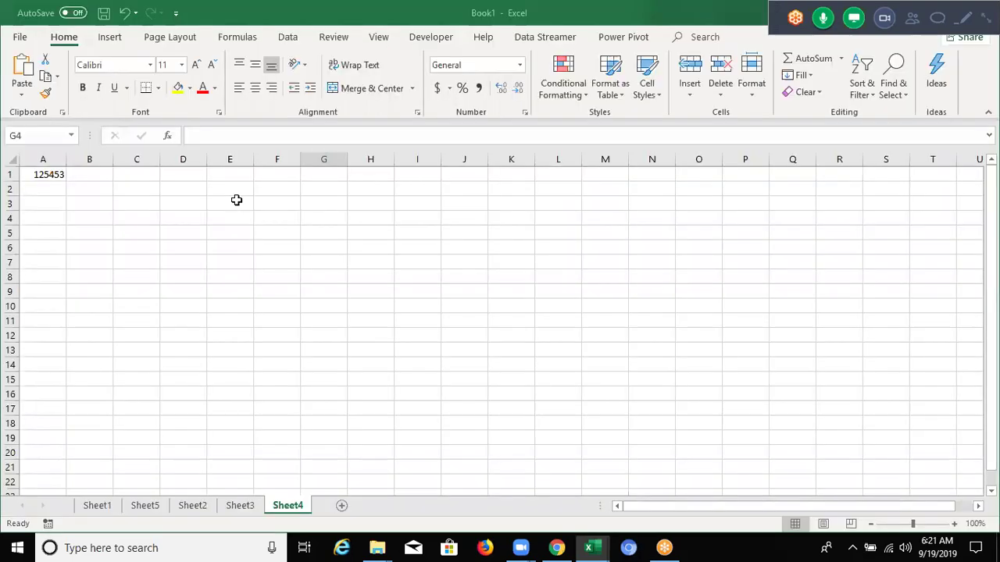
left_click(87, 506)
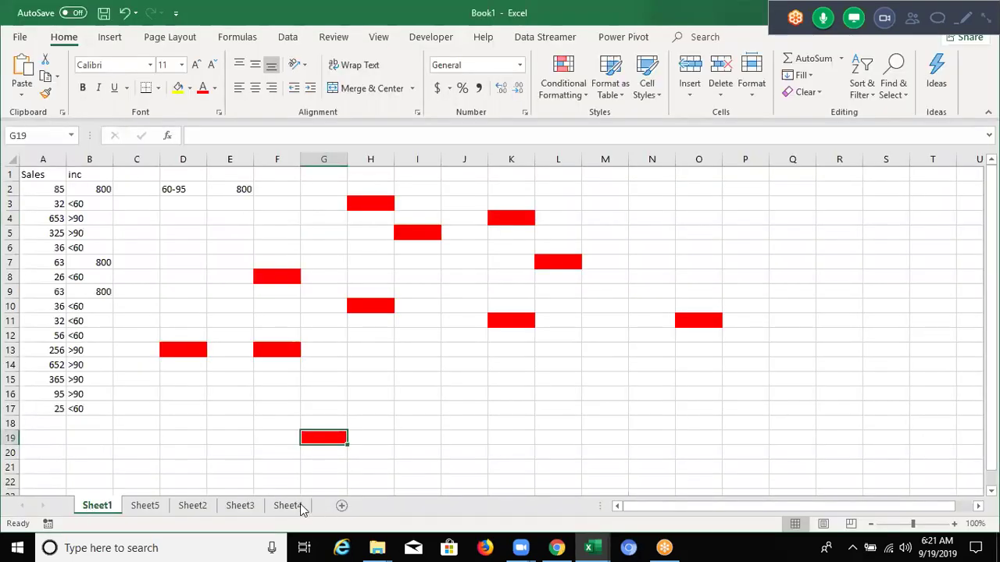
left_click(300, 506)
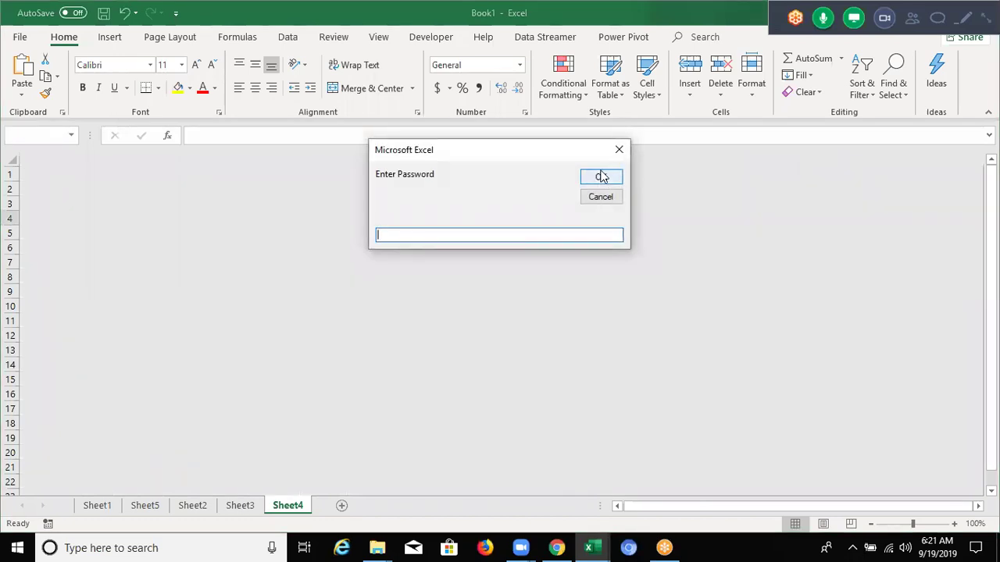
left_click(600, 177)
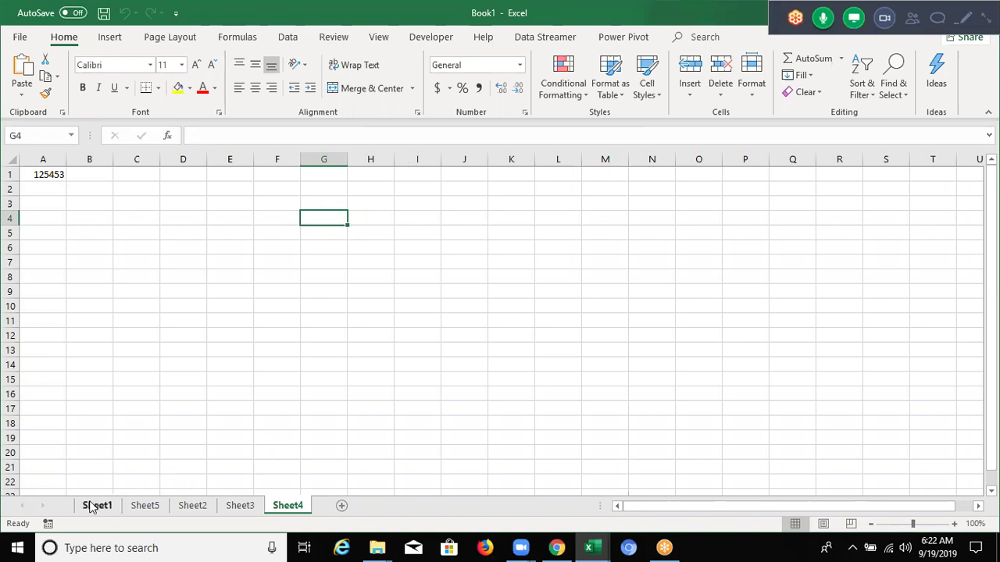
Switch through Sheet5 and Sheet2 to Sheet3's sales table.
left_click(137, 506)
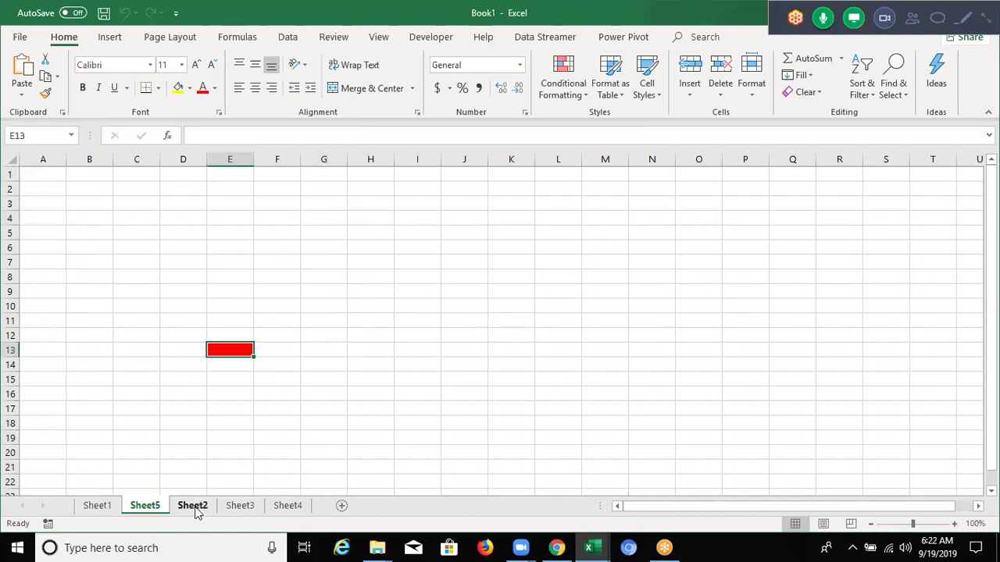
left_click(193, 506)
left_click(237, 506)
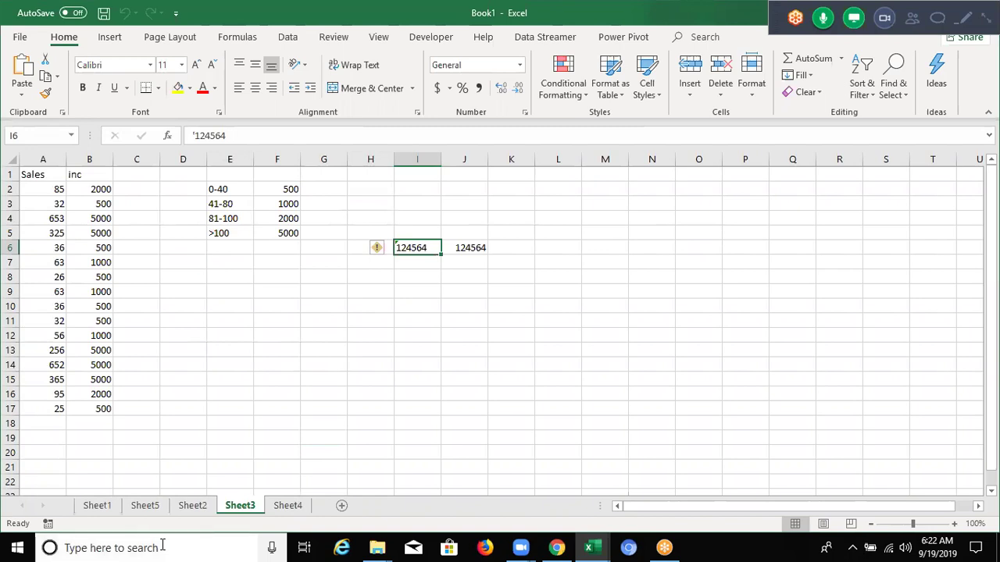
Open Sheet3's code from its tab menu and add a Worksheet_Activate procedure.
right_click(232, 506)
left_click(289, 391)
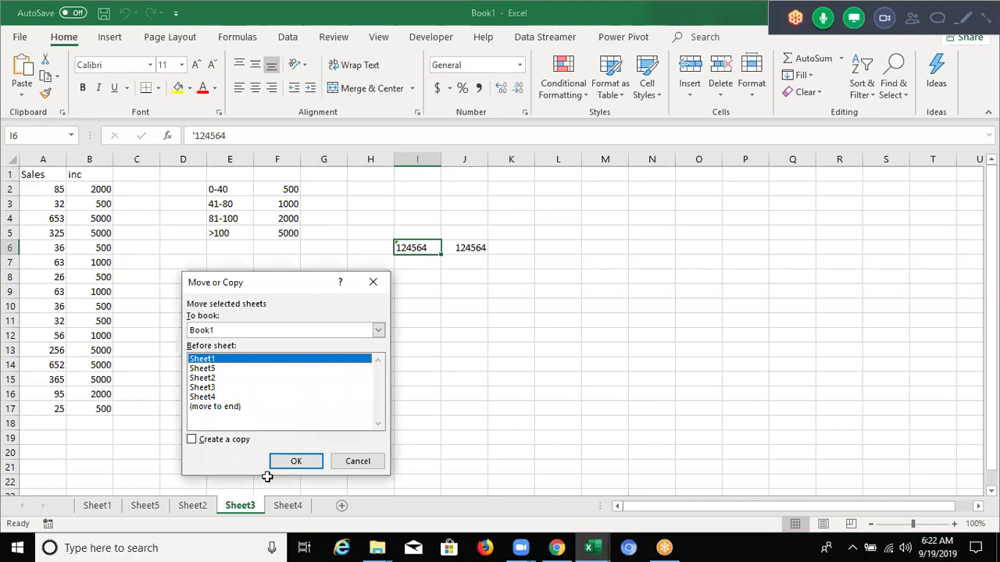
key("Escape")
right_click(241, 508)
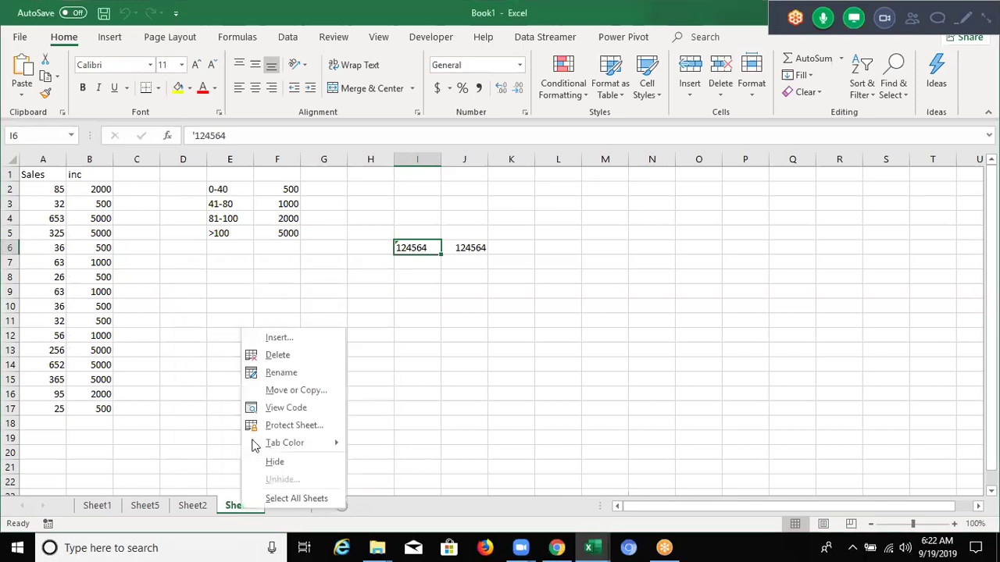
left_click(286, 408)
left_click(190, 65)
left_click(185, 94)
left_click(581, 67)
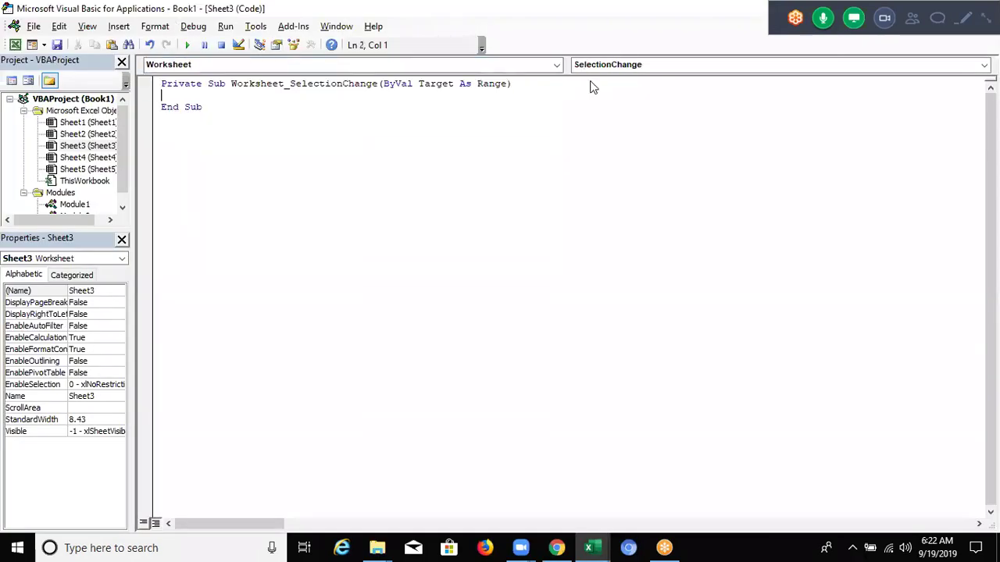
key("Return")
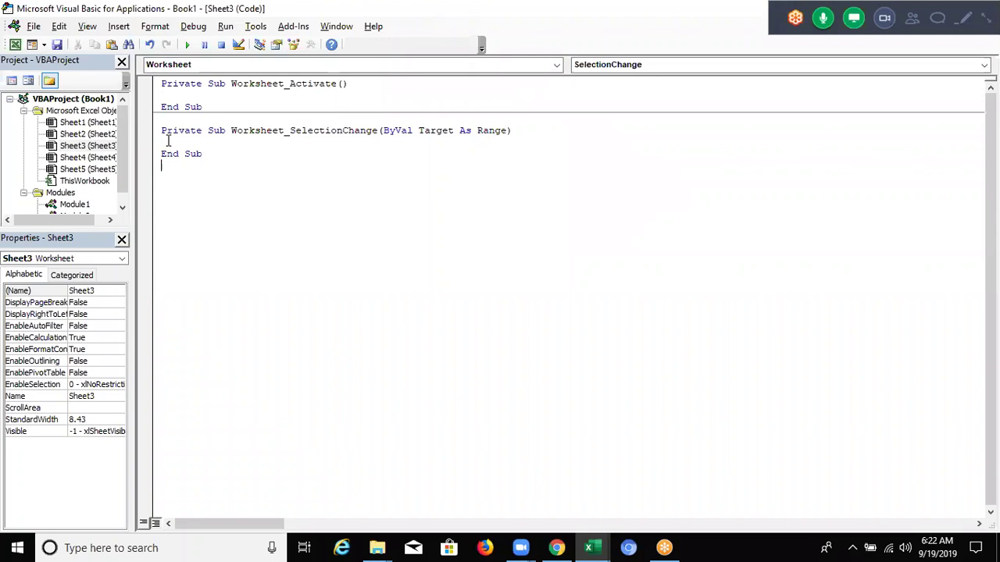
Delete the unused SelectionChange procedure and declare Dim p As String inside Activate.
left_click_drag(161, 131, 196, 142)
key("Delete")
key("Up")
key("Up")
key("Return")
key("Return")
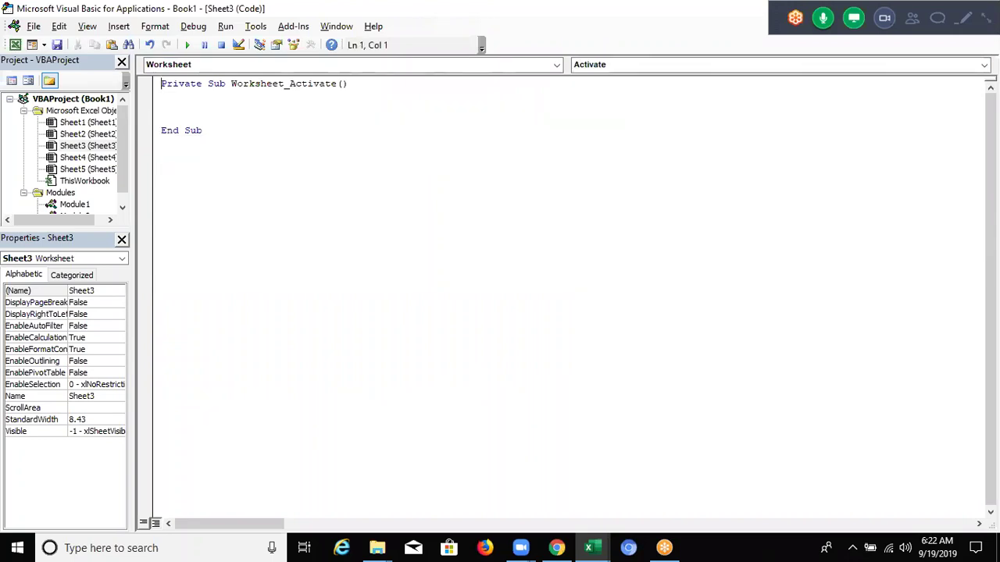
left_click(162, 107)
key("Return")
type("dim ")
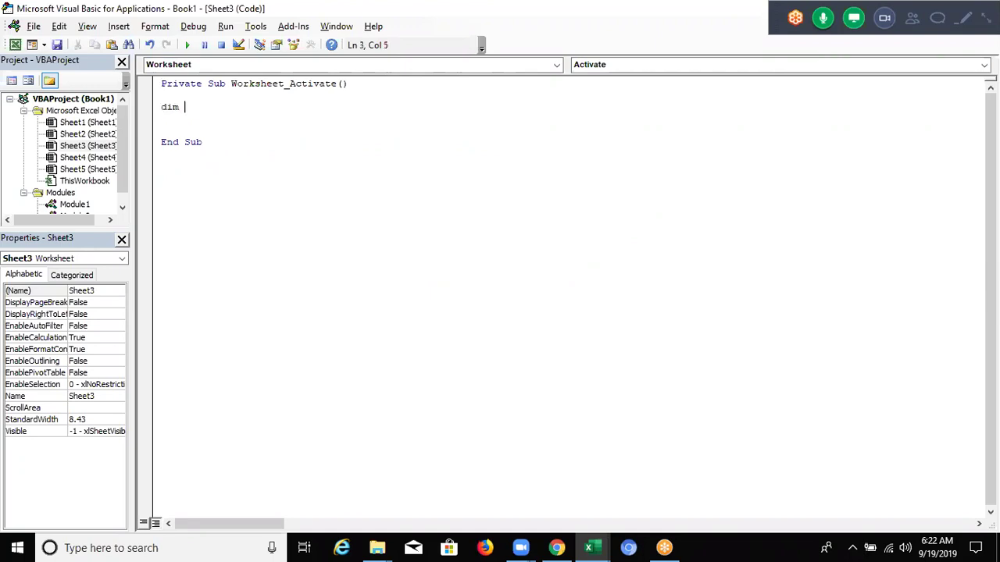
type("p as")
type(" str")
key("Return")
key("Return")
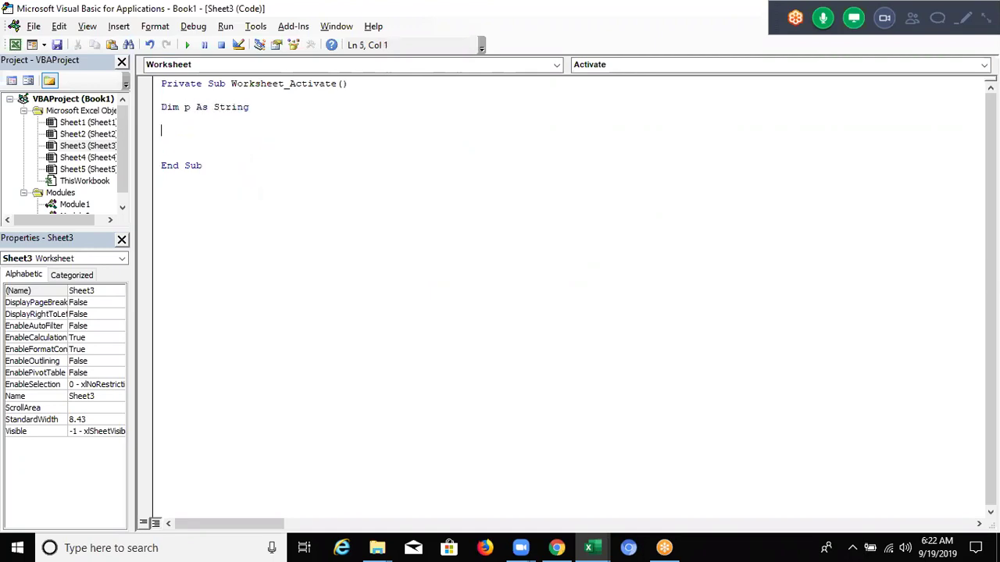
Add an If that checks p against the password and runs Sheet3.Activate, followed by Else.
key("Return")
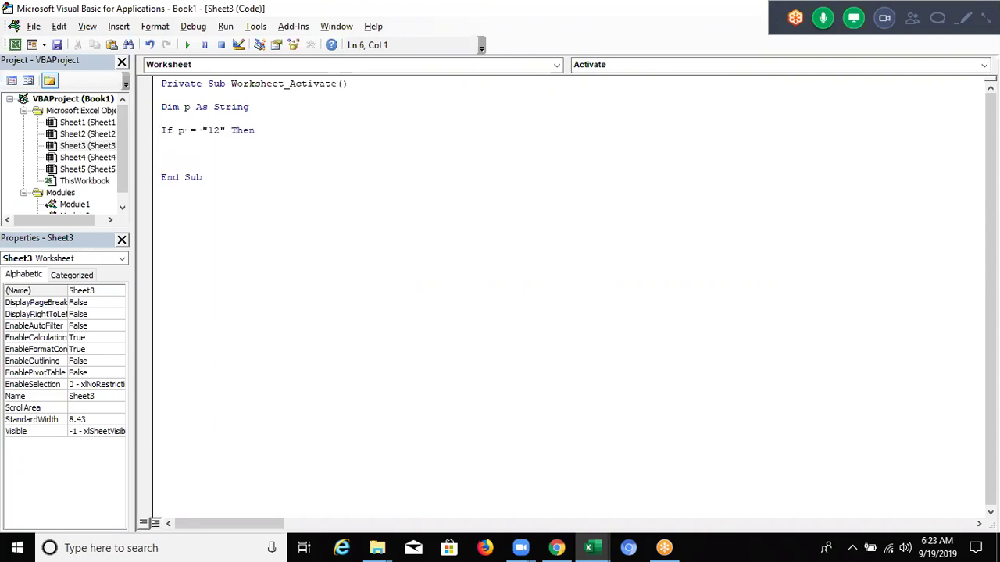
type("sheet")
type("3.")
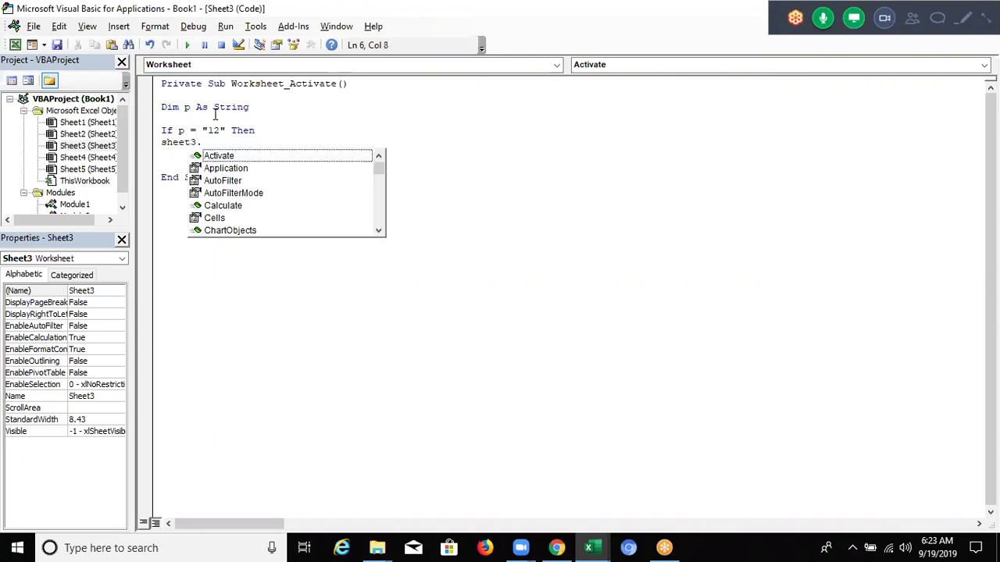
key("Tab")
key("Return")
type("else")
key("Return")
In the Else branch, show MsgBox "Please Enter Correct Password", activate Sheet1, and close with End If.
type("ms")
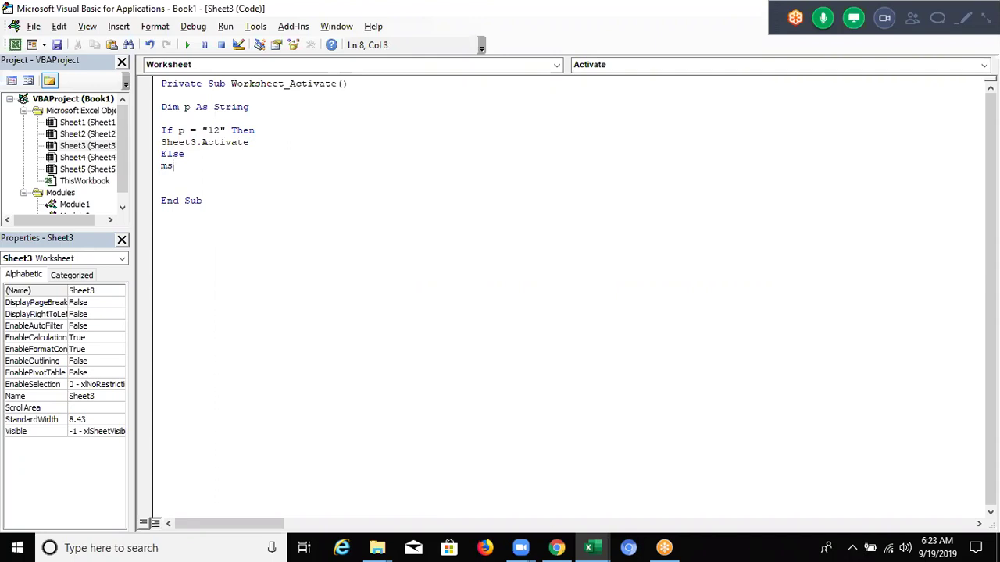
type("g")
type("box")
type(" \"")
type("Ple")
type("ase ")
type("Enter")
type(" Co")
type("rrect")
type(" Pa")
type("t")
type("h")
key("BackSpace")
key("BackSpace")
key("BackSpace")
type("assword\"")
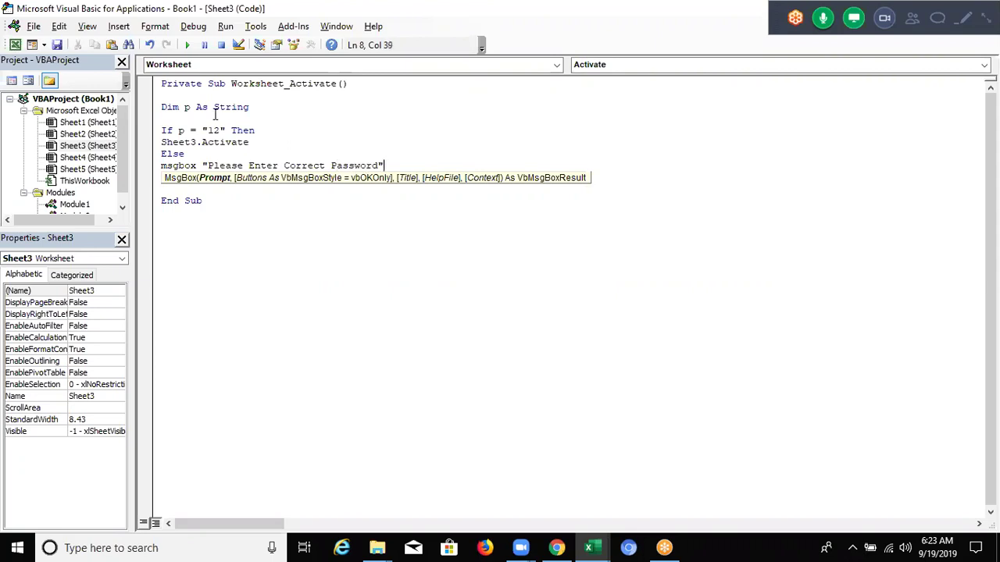
key("Return")
type("sh")
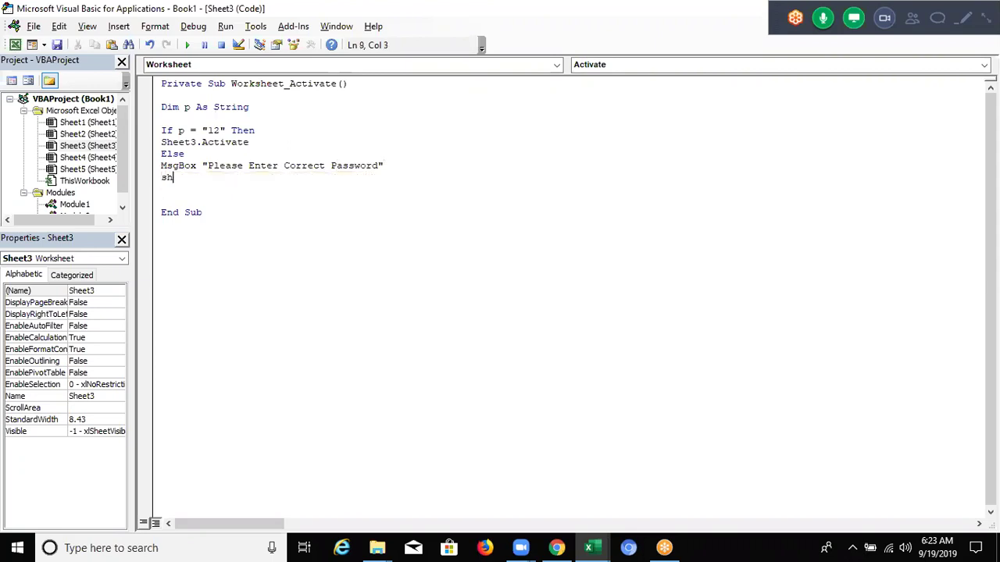
type("eet")
type("1.Activate")
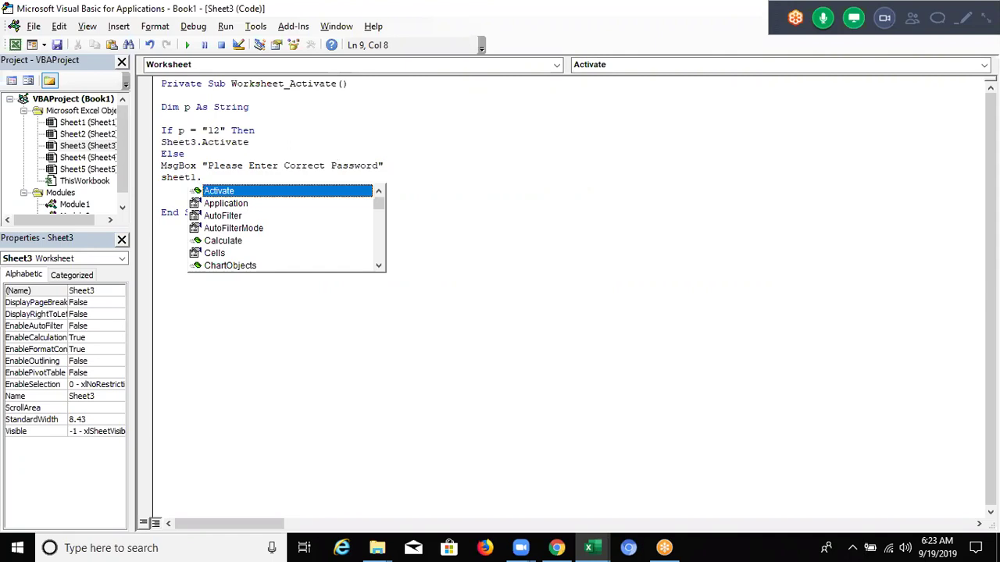
key("Return")
type("end if")
key("Up")
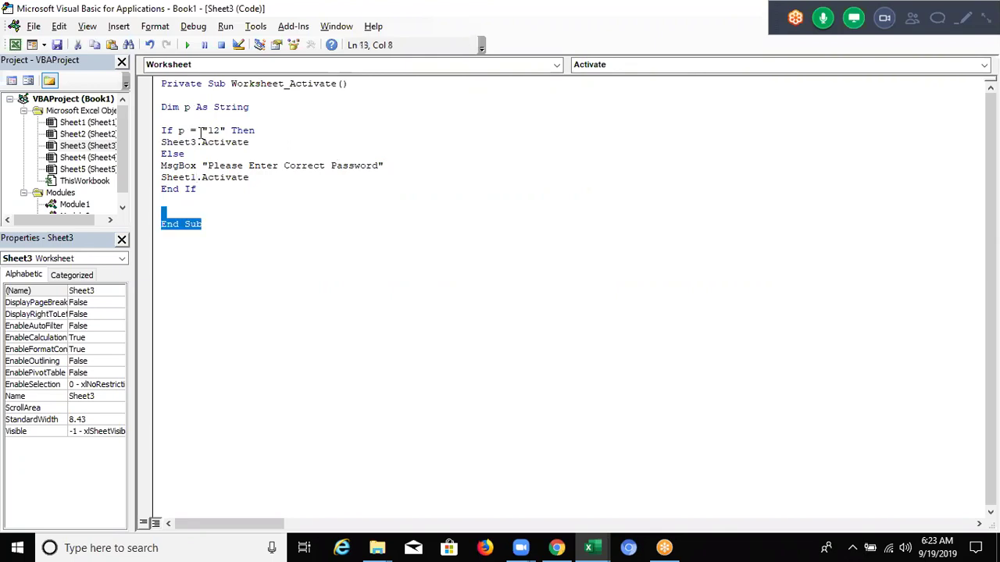
Insert p = InputBox("Please Enter Password") below the declaration.
key("Up")
key("Up")
key("Up")
type("p=inputbox(\"Please Enter Password")
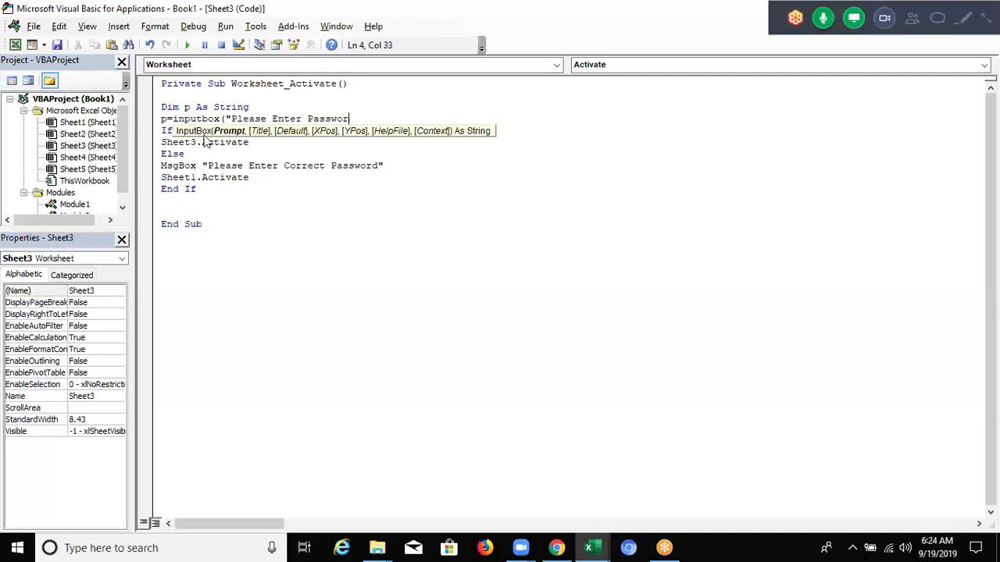
key("Return")
key("Return")
type("\")")
key("Down")
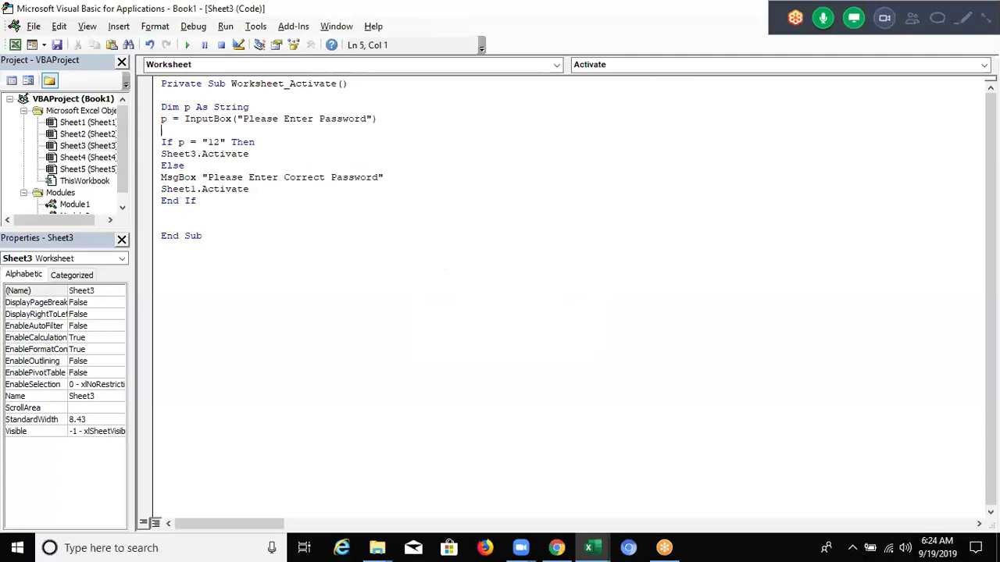
key("alt+F11")
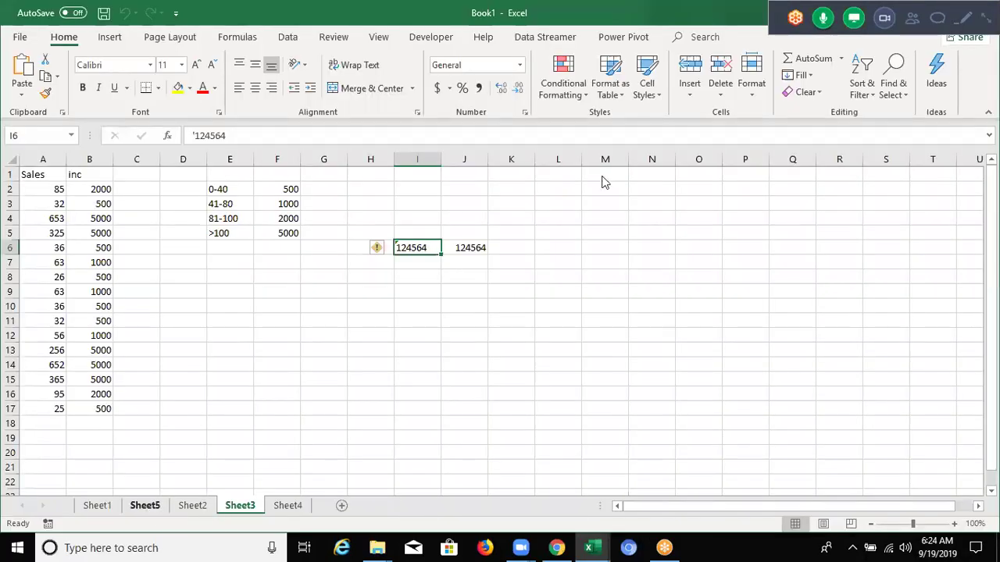
Re-enter Sheet3 from Sheet2, submit a wrong password, and dismiss the warning that bounces to Sheet1.
key("ctrl+Page_Up")
key("ctrl+Page_Down")
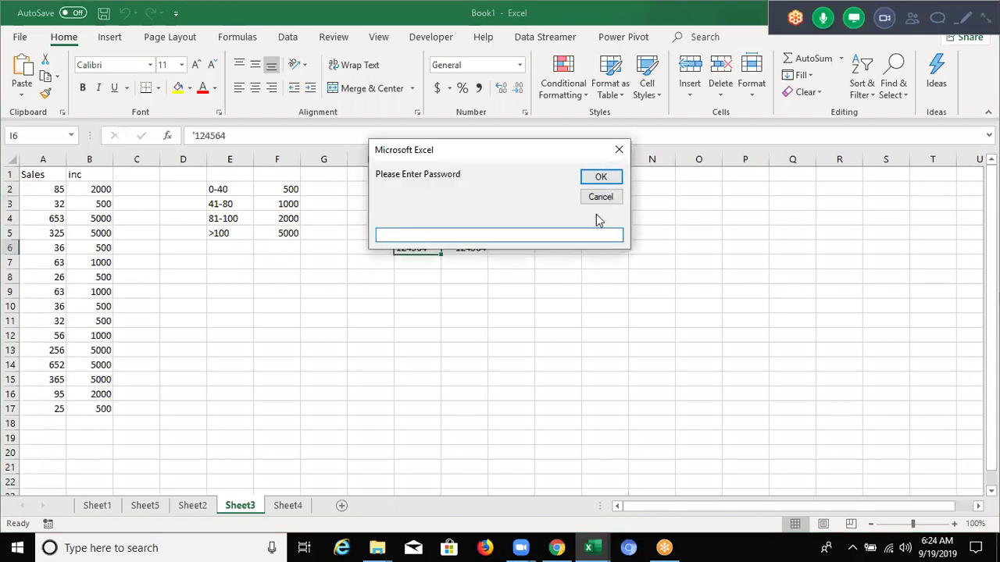
key("Return")
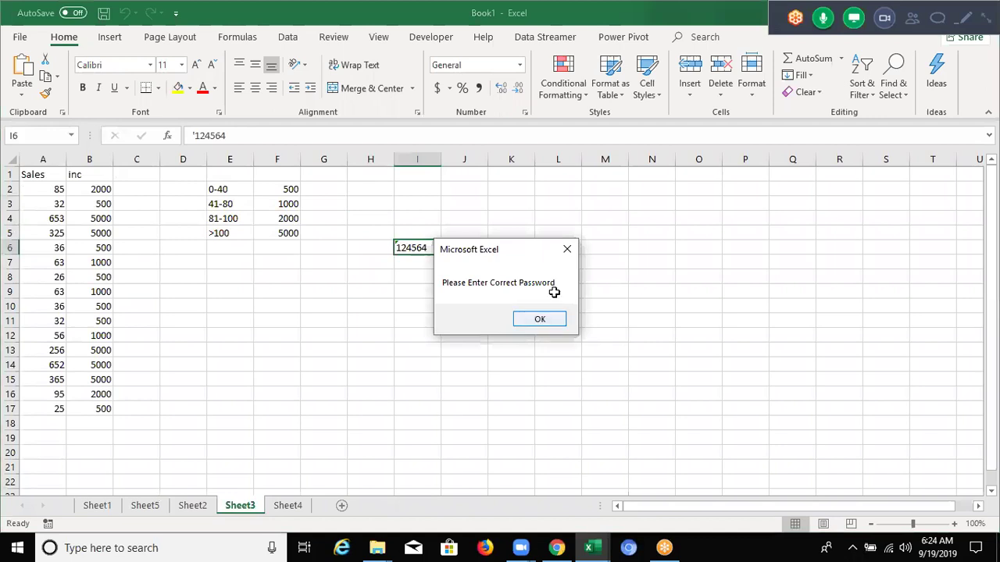
key("Return")
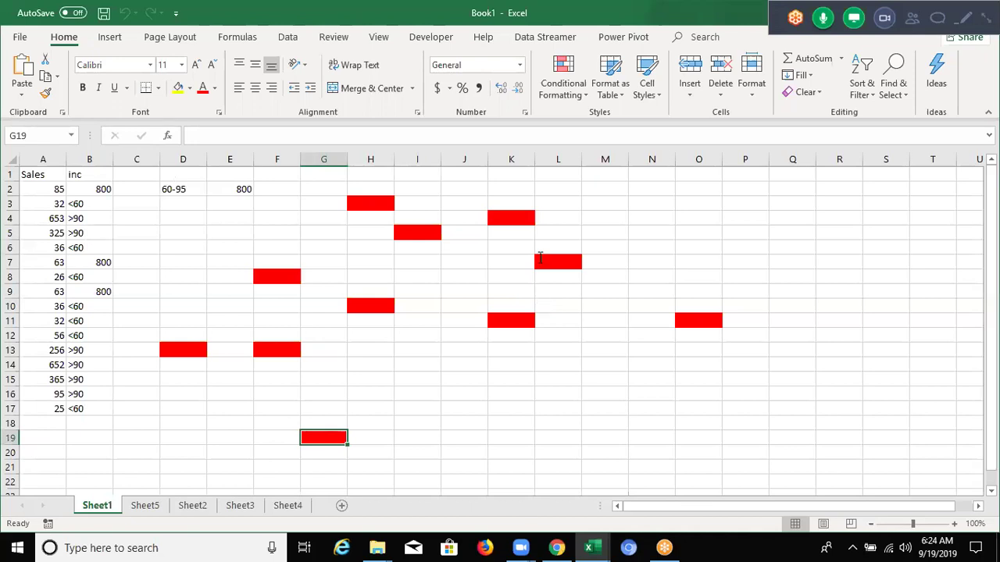
key("alt+F11")
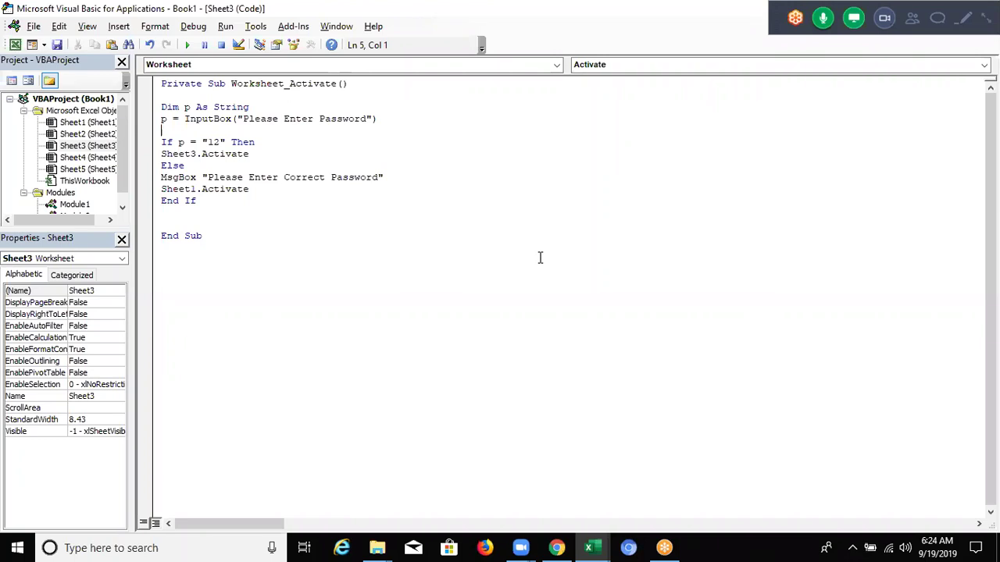
Look over Sheet4's and Sheet3's code, then open Sheet1's code module.
double_click(88, 160)
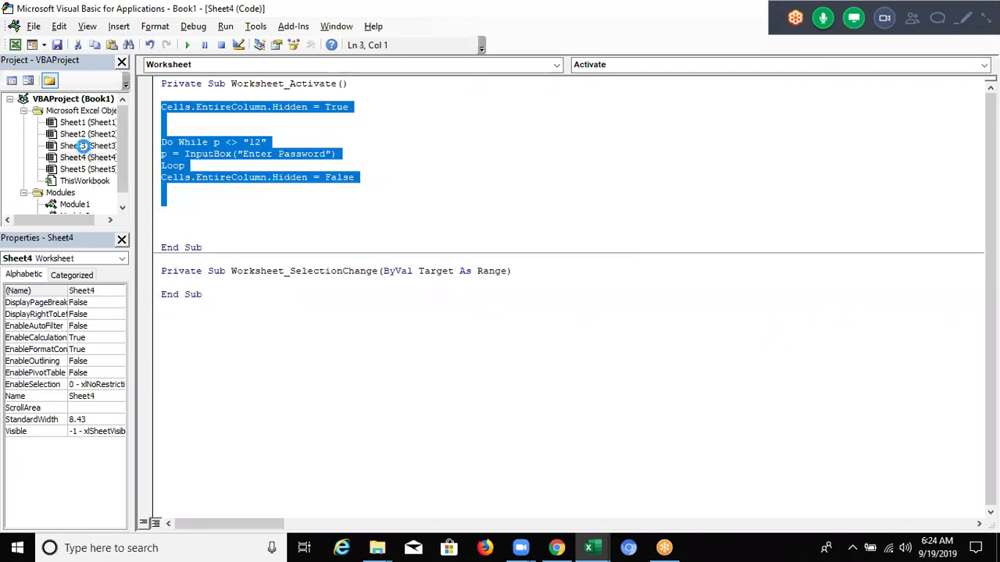
left_click(87, 146)
key("F7")
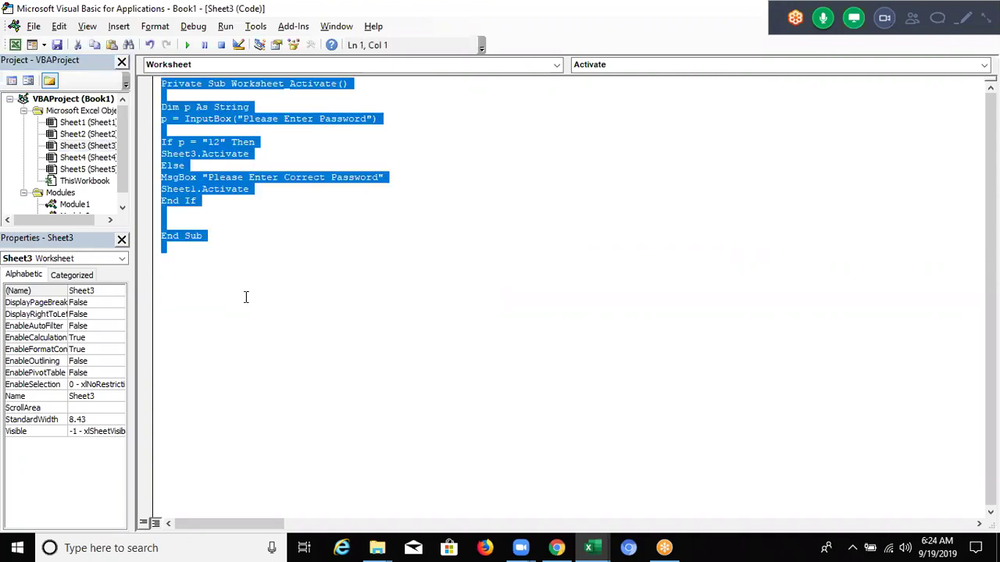
key("Right")
left_click(87, 123)
key("F7")
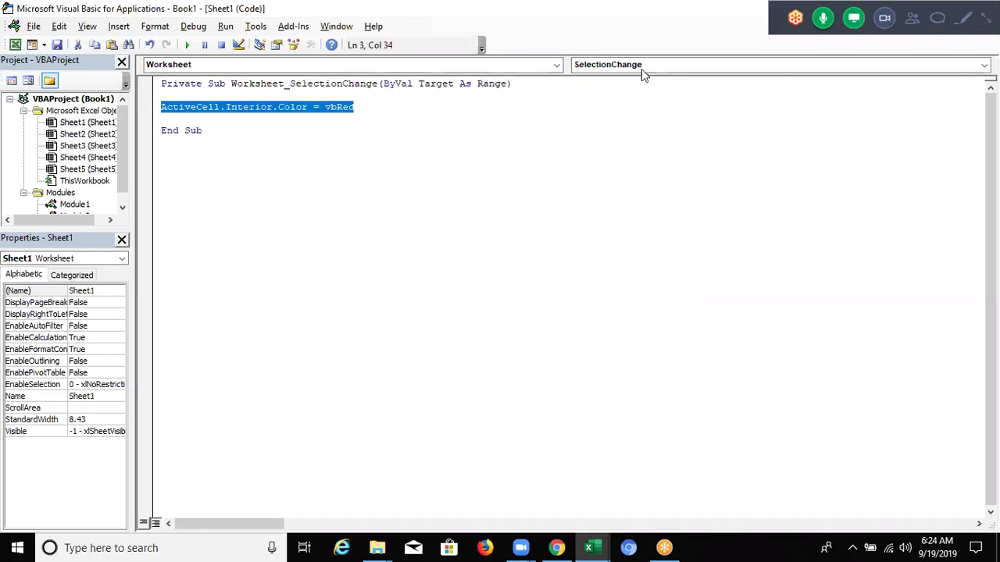
key("Up")
key("Up")
key("End")
Insert an empty Worksheet_BeforeDelete procedure into Sheet1 from the event list.
left_click(638, 68)
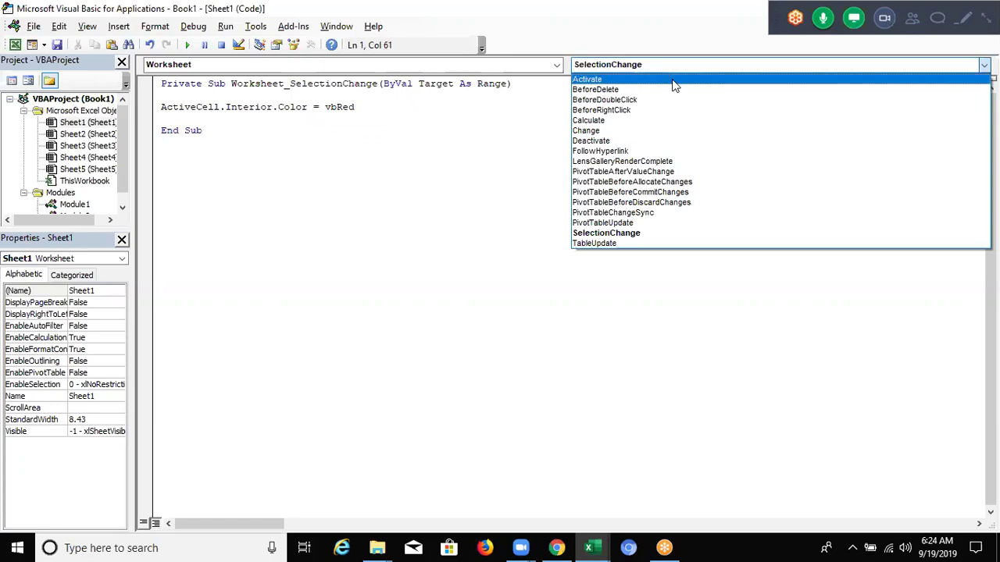
key("Down")
key("Up")
key("Down")
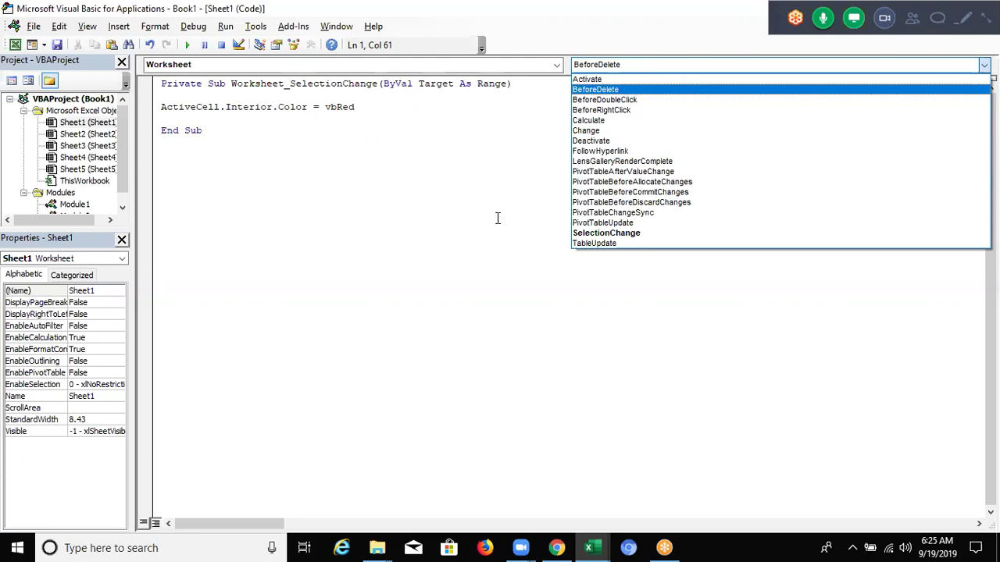
key("Return")
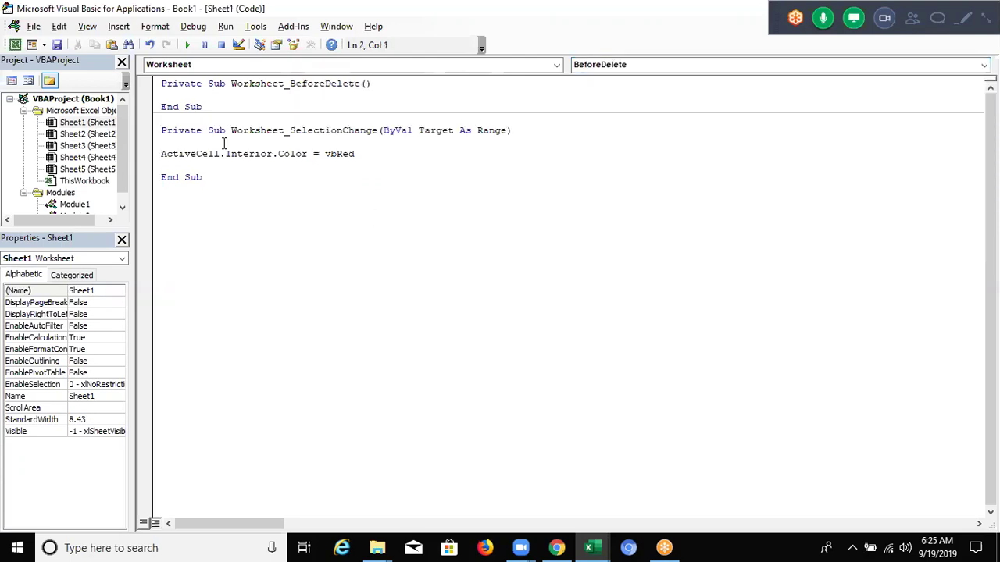
key("alt+F11")
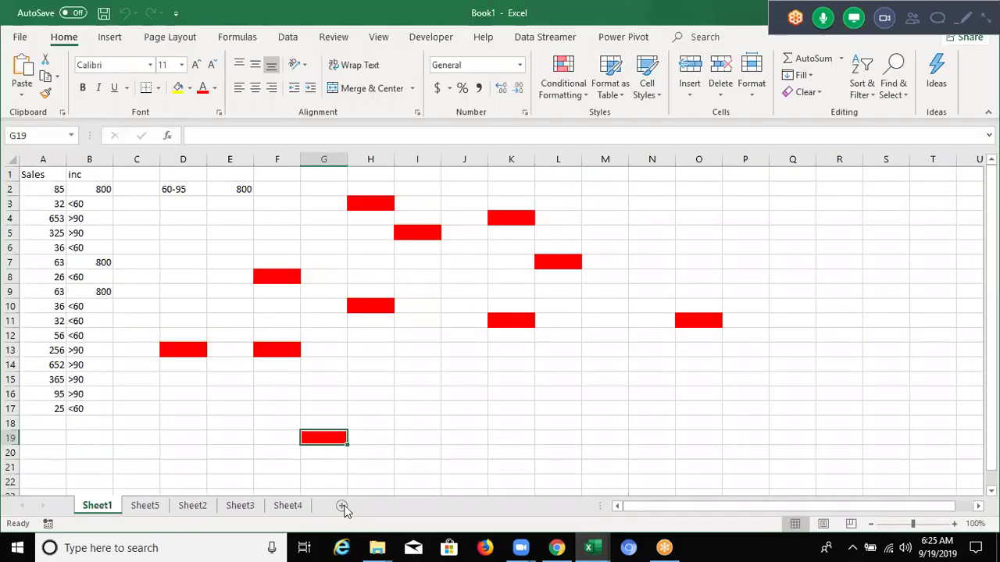
Add a new sheet, answering the password prompt, and rename it UserData.
left_click(341, 506)
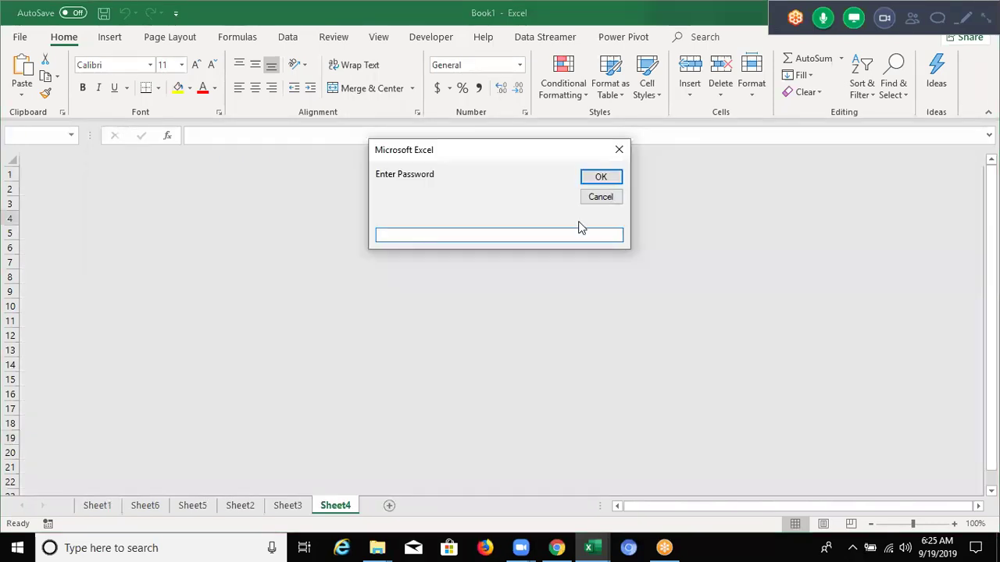
key("Return")
left_click(156, 510)
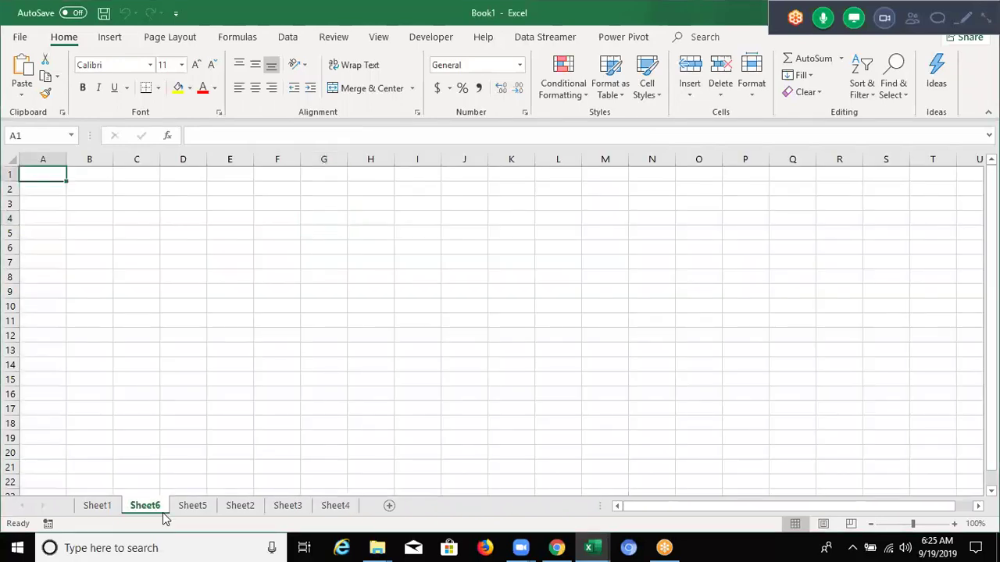
double_click(164, 515)
type("User")
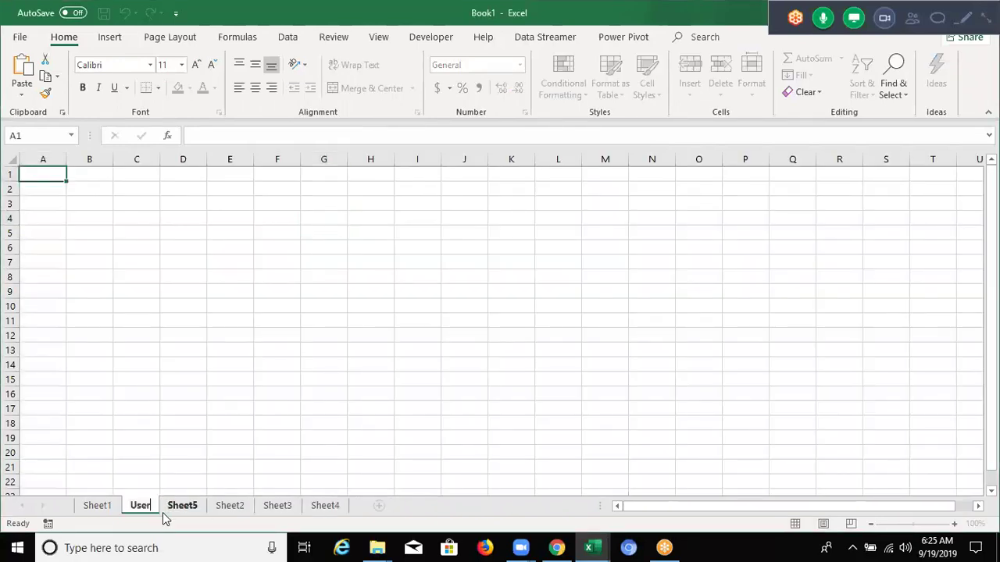
type("Data")
left_click(156, 506)
Hide the UserData sheet and select cell B2 on Sheet5.
right_click(156, 506)
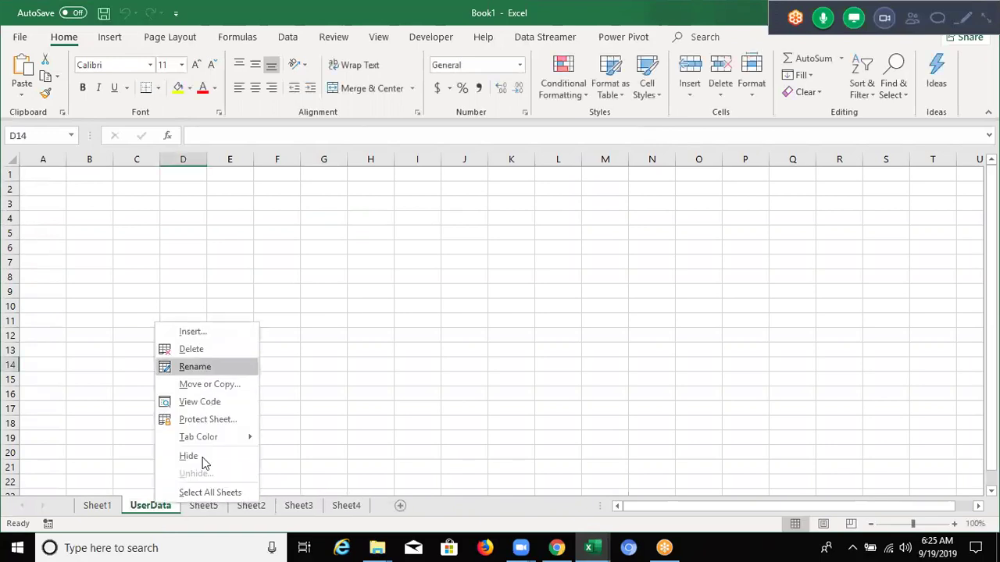
left_click(197, 456)
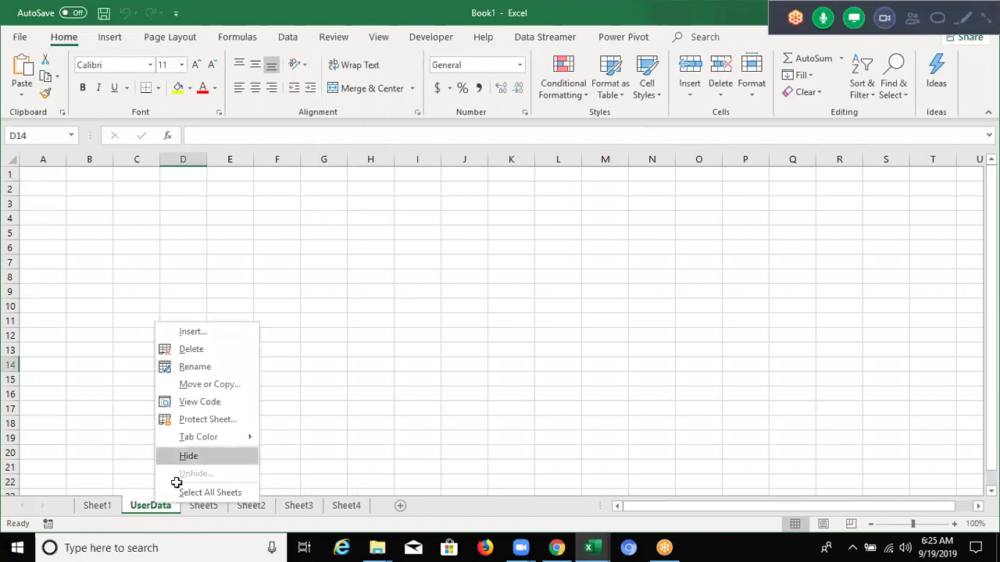
left_click(105, 192)
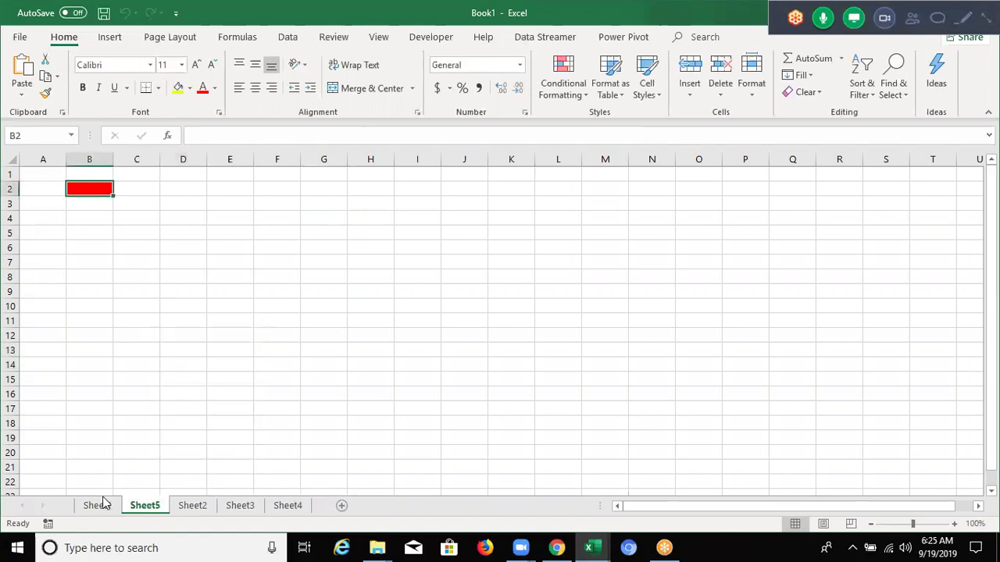
key("alt+F11")
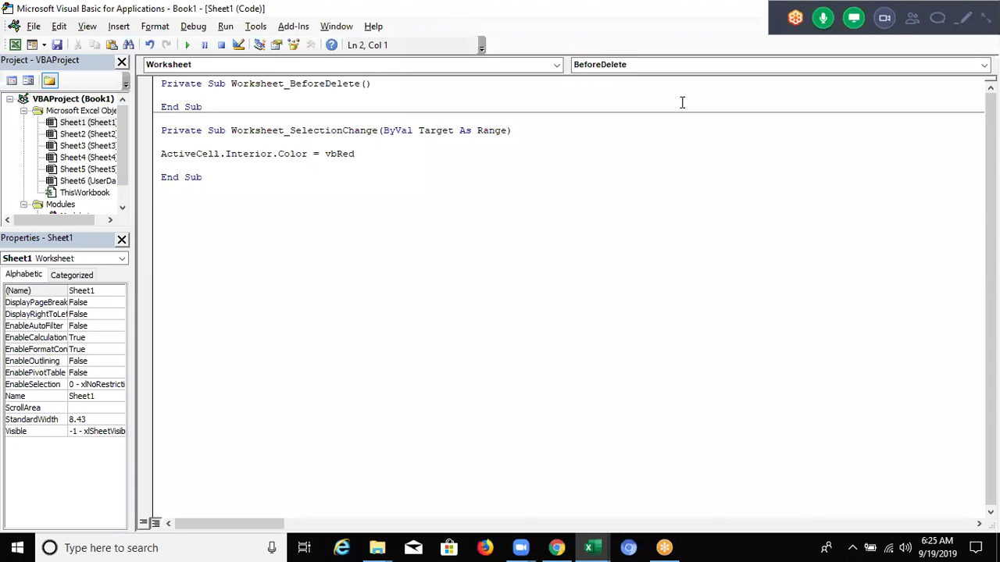
Write the line Sheet6.Range("A65000").End(xlUp).Offset(1,0).Value = ActiveSheet.Name in BeforeDelete.
key("Return")
left_click(162, 106)
type("r")
key("BackSpace")
type("sheet")
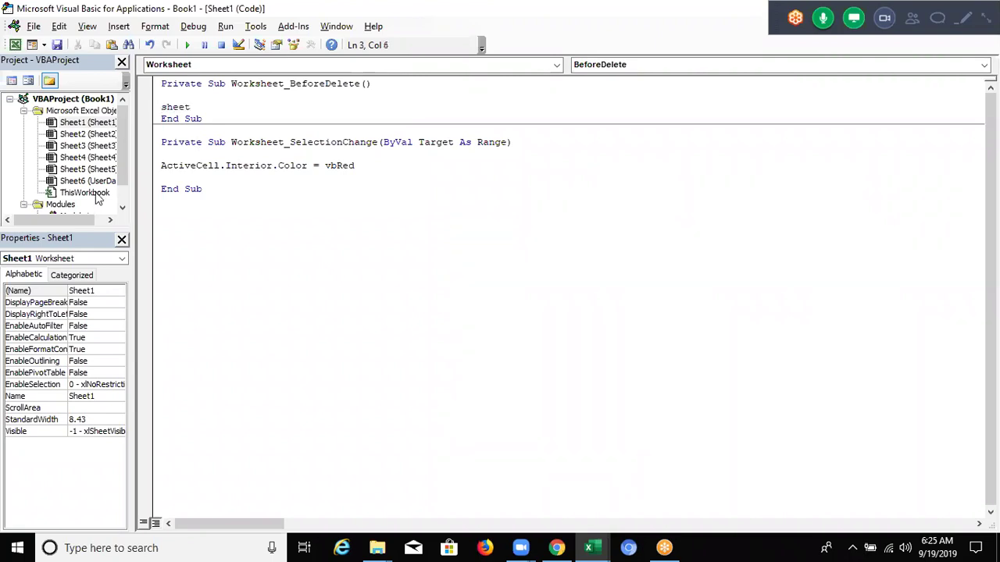
type("6")
type(".ra")
key("Tab")
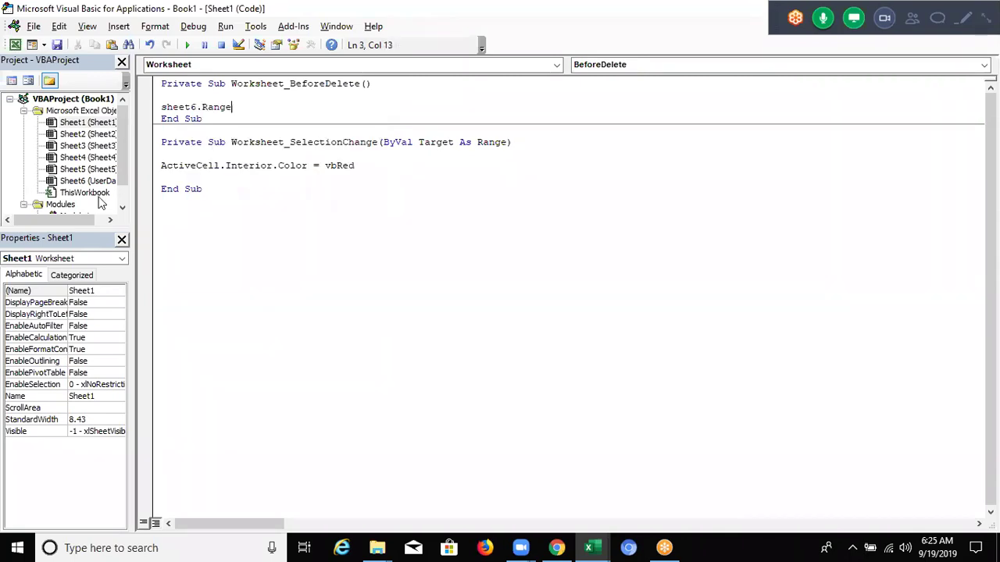
type("(\"A65000\")")
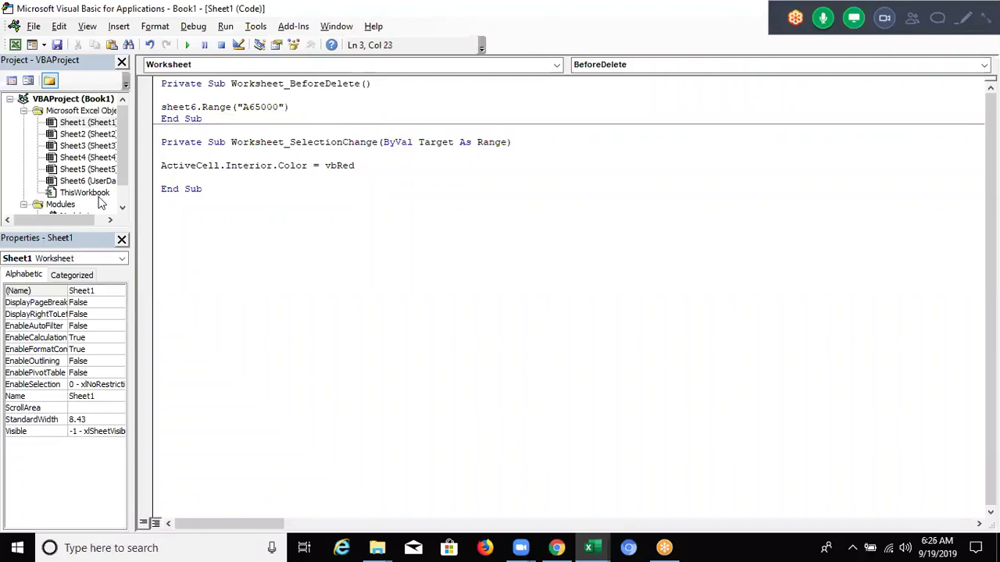
type(".end(")
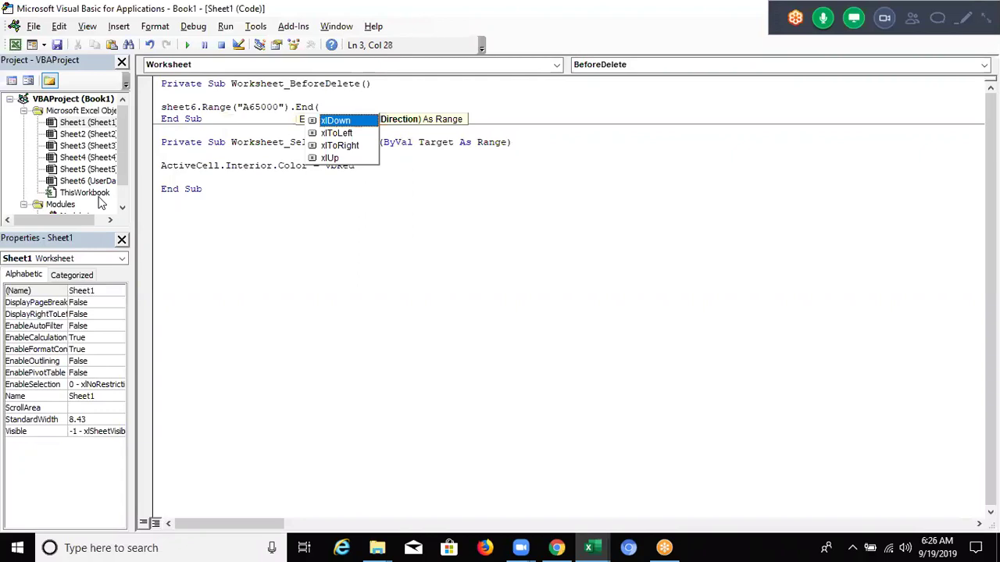
type("xlUp)")
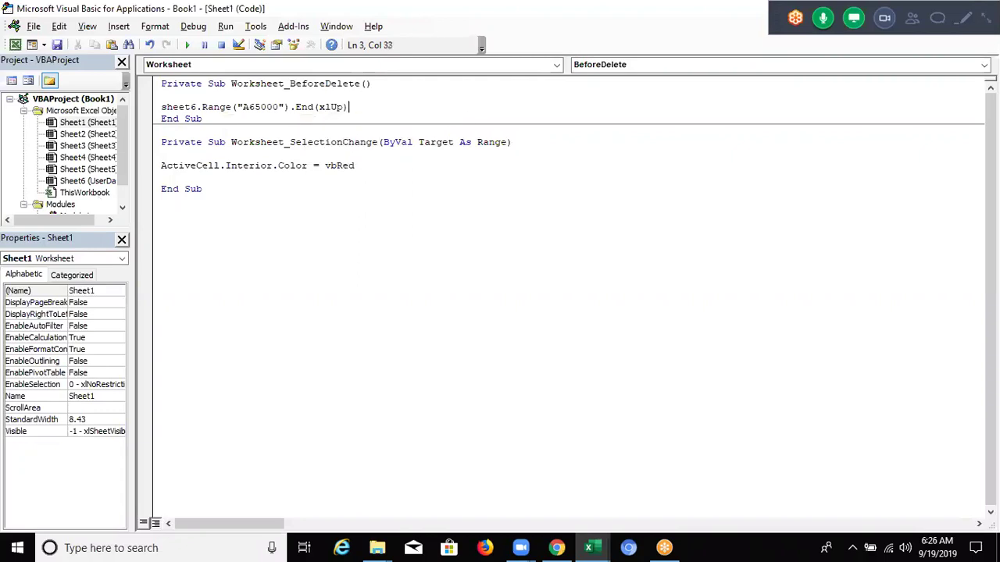
type(".of")
key("Tab")
type("(1,0")
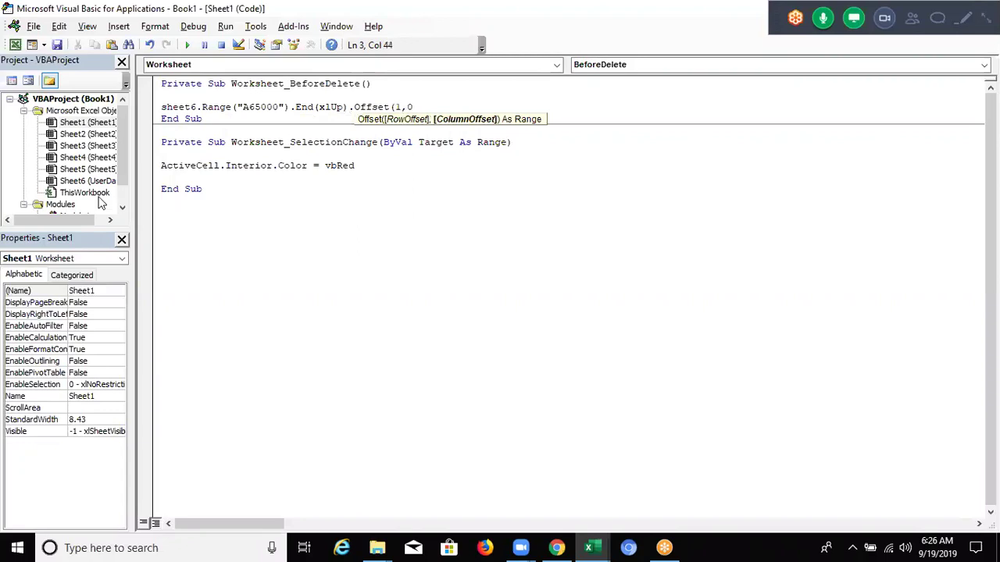
type(").")
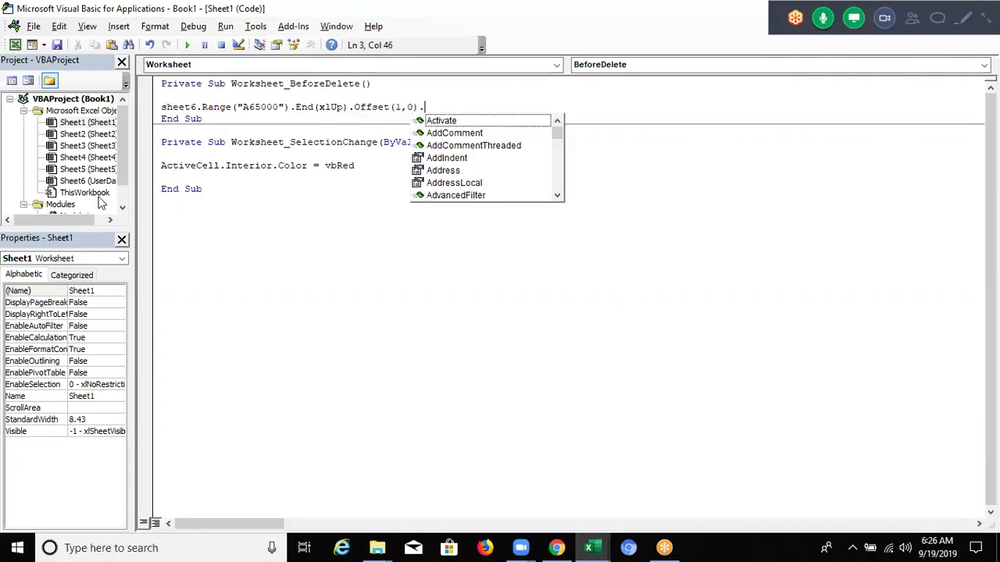
type("de")
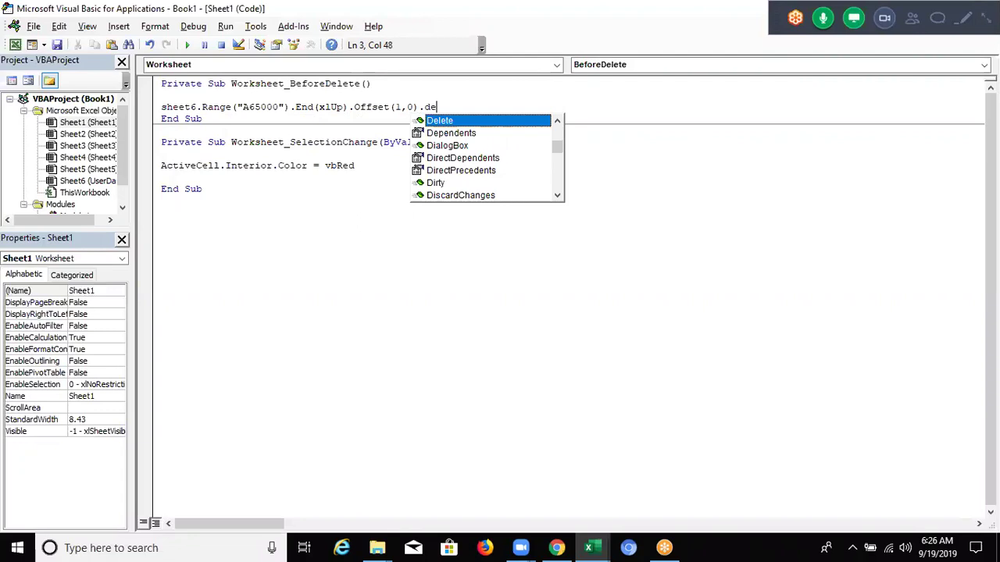
key("BackSpace")
key("BackSpace")
type("v")
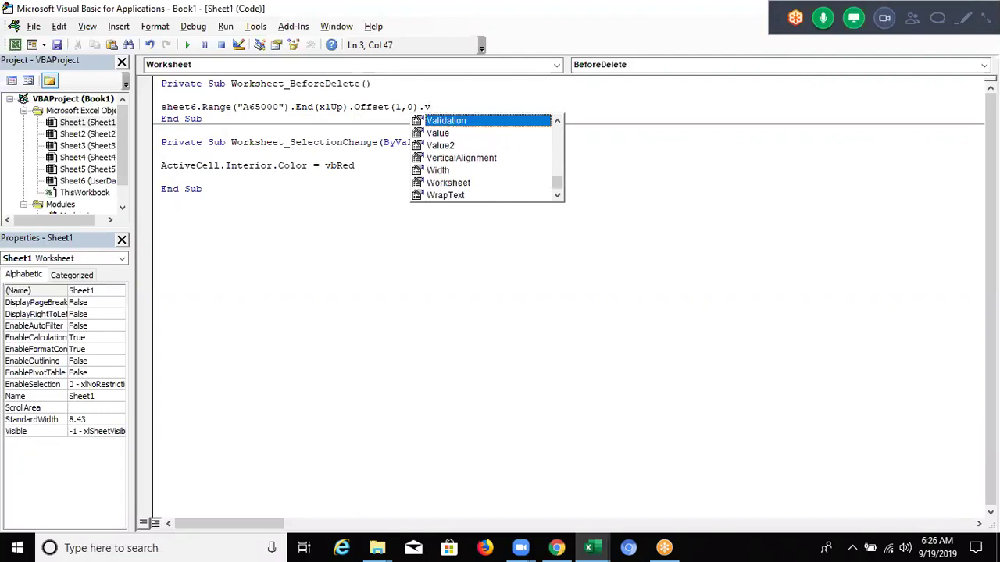
type("alue=activesheet.na")
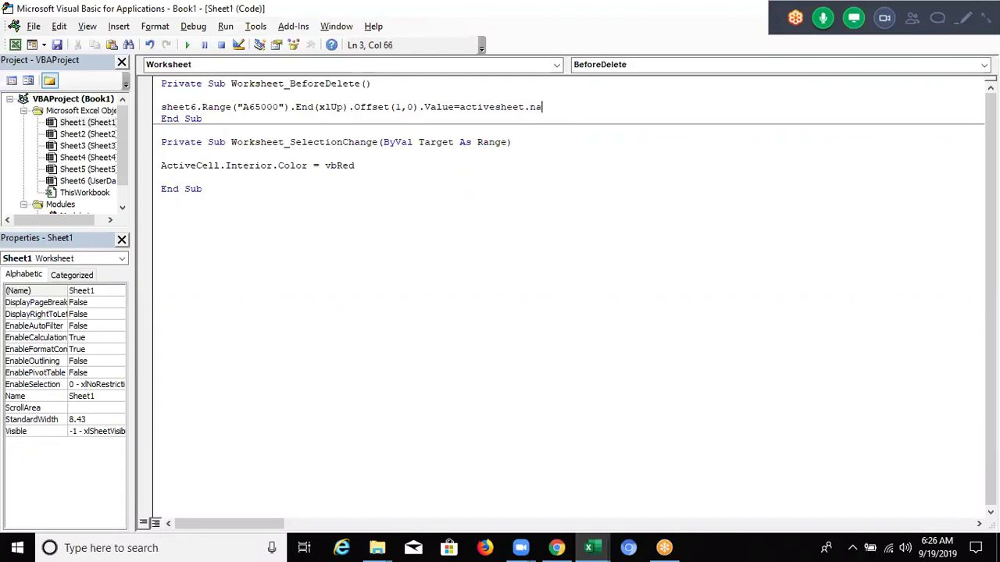
type("me")
key("Return")
Duplicate that line as an Offset(0,1) line that logs Now instead of the sheet name.
key("Up")
key("shift+Down")
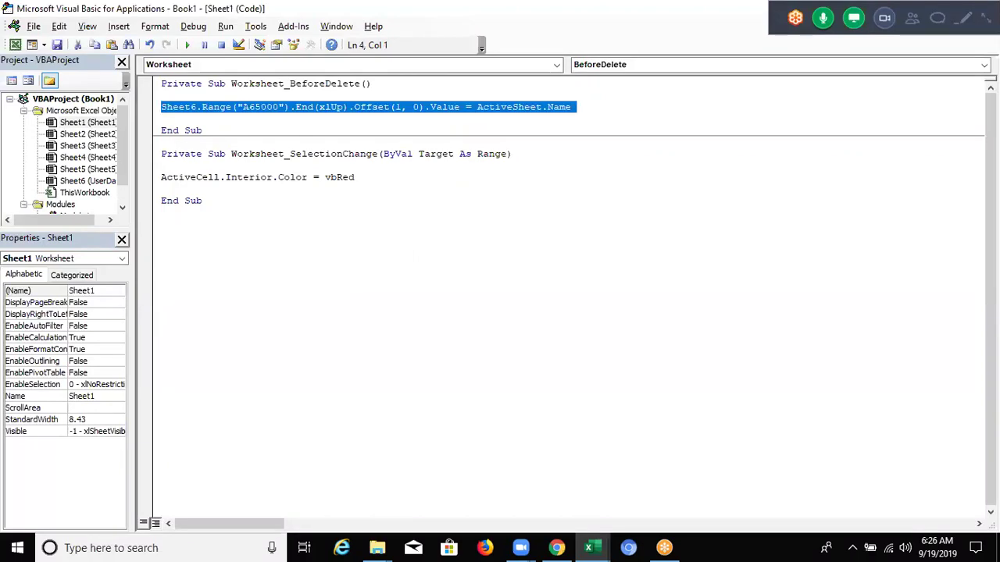
key("ctrl+c")
key("Right")
key("ctrl+v")
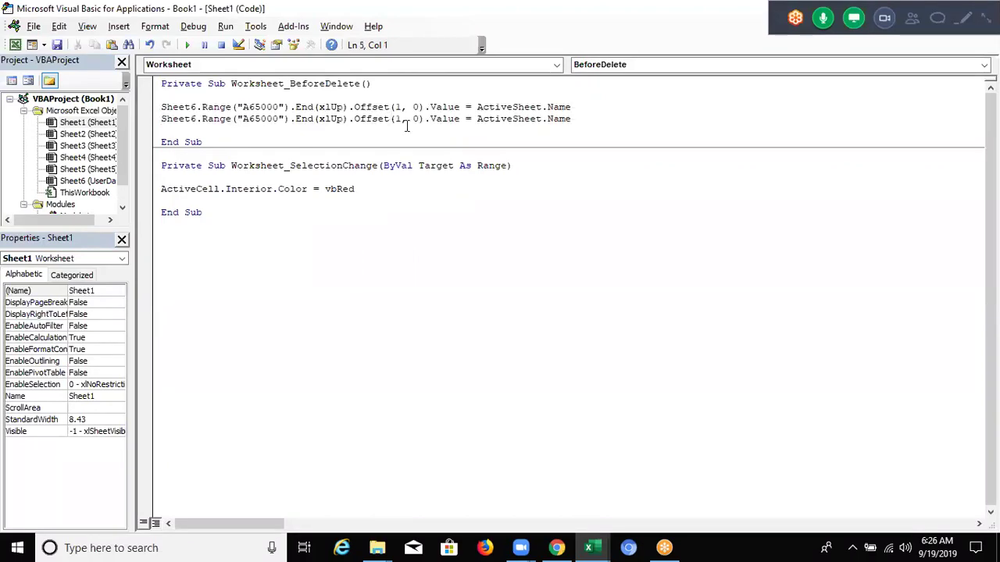
double_click(398, 119)
type("0")
key("Right")
key("Right")
key("Delete")
type("1")
left_click_drag(476, 119, 581, 118)
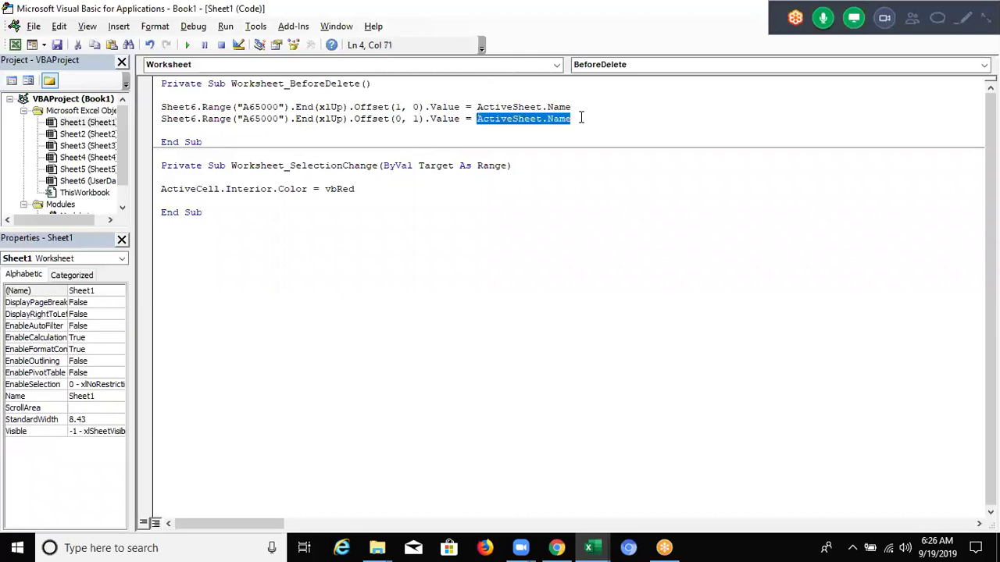
type("Now")
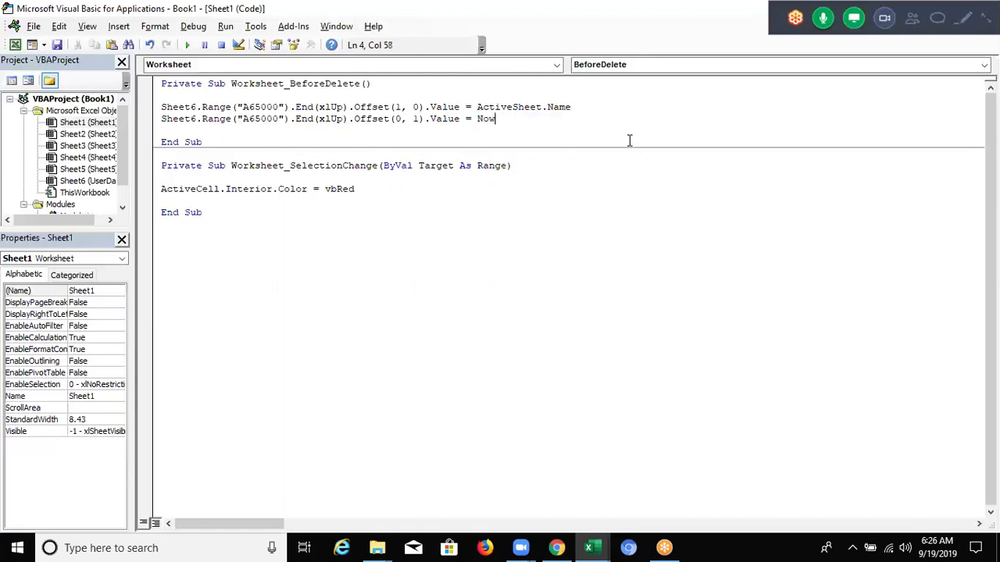
left_click(610, 137)
left_click(514, 121)
Add a third copy with Offset(0,2) that logs Environ$("username").
key("Return")
key("ctrl+v")
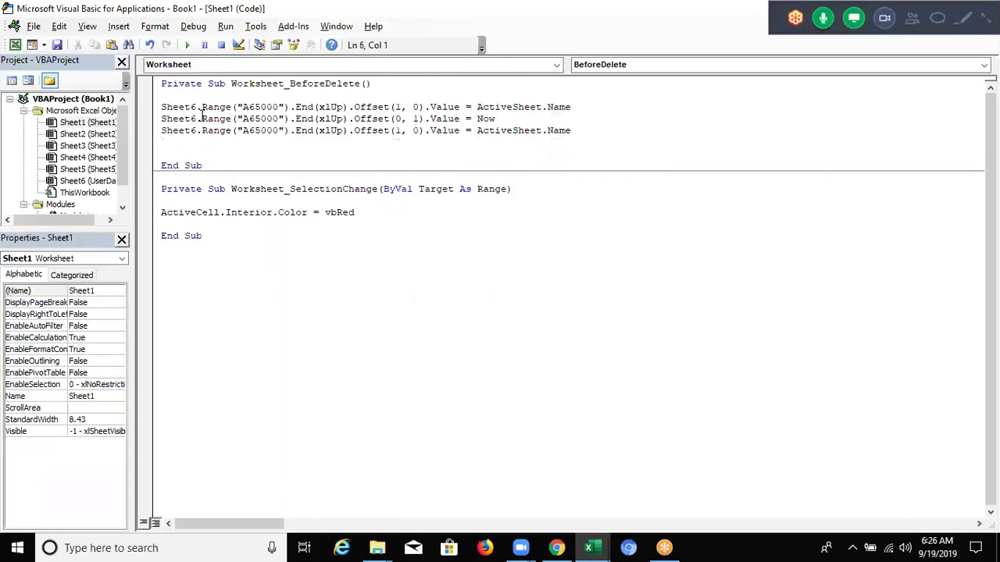
double_click(397, 131)
type("0")
left_click(412, 130)
key("Delete")
type("1")
key("BackSpace")
type("2")
left_click_drag(478, 131, 592, 127)
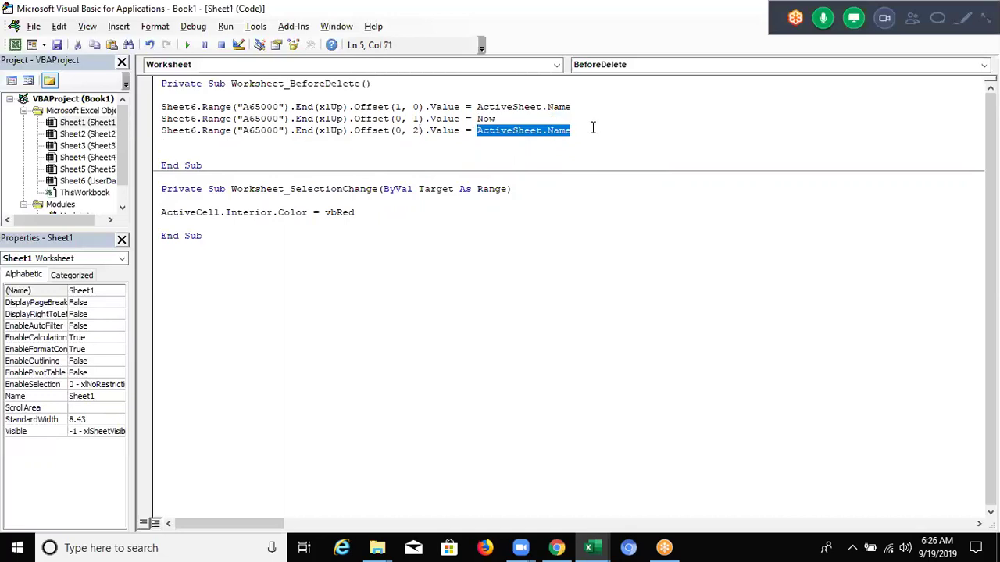
type("enrow")
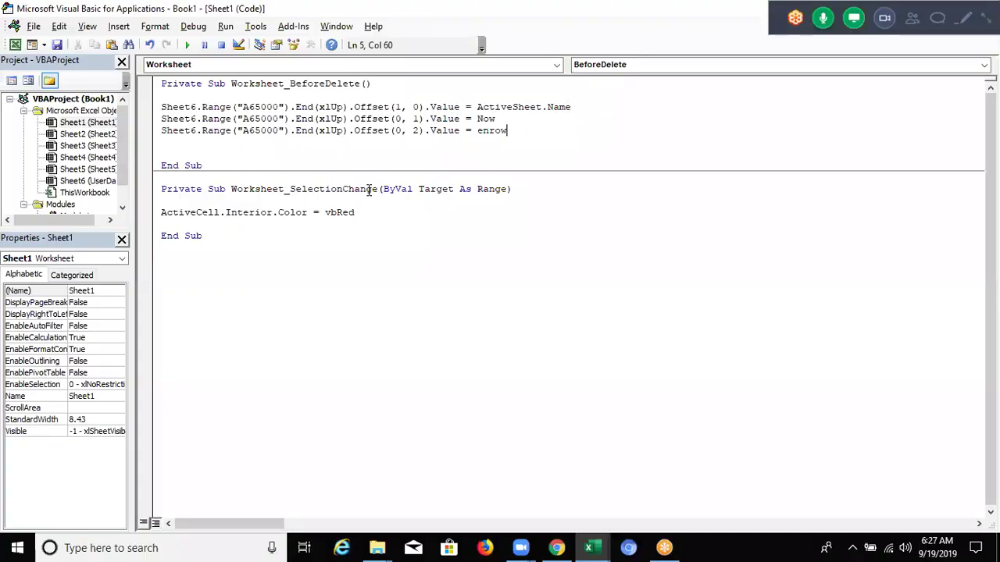
left_click(368, 220)
left_click(492, 144)
left_click(512, 130)
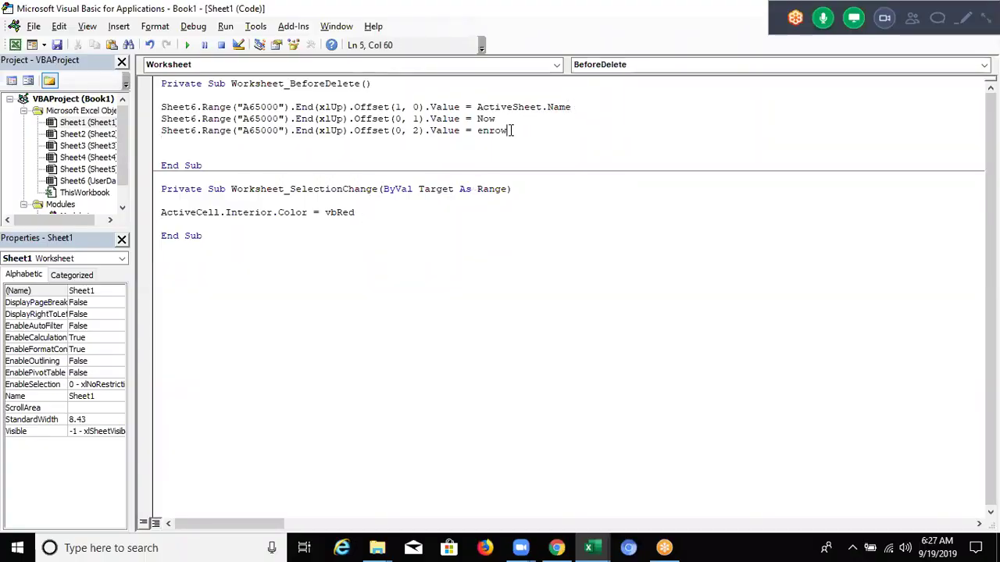
key("BackSpace")
key("BackSpace")
key("BackSpace")
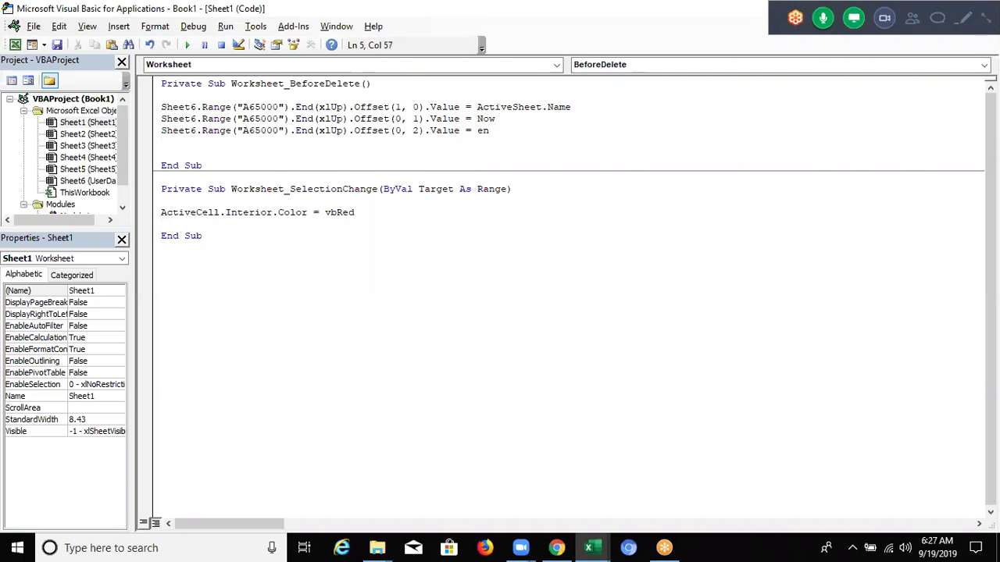
type("v")
type("ir")
type("on")
type("$(\"user")
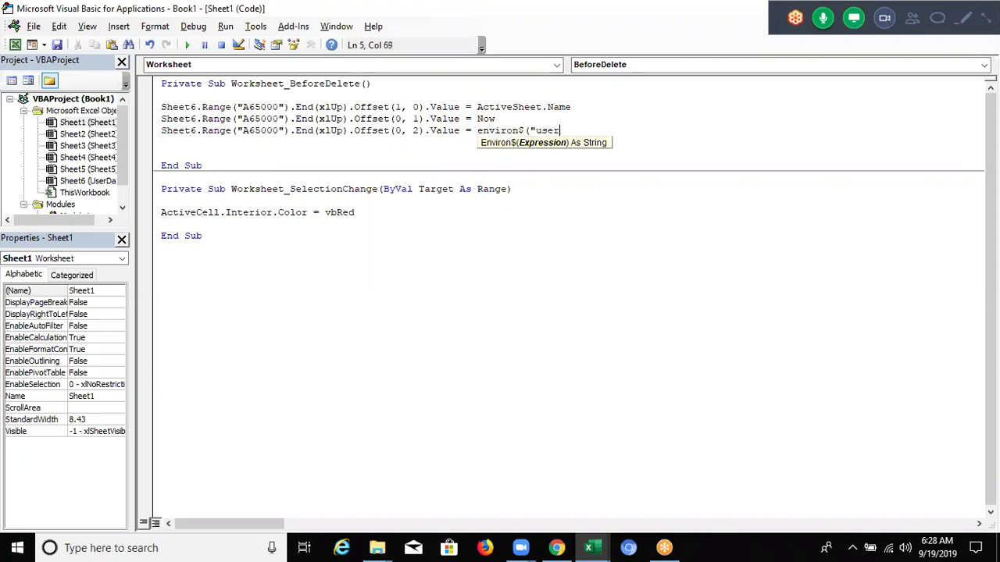
type("name")
type("\"")
type(")")
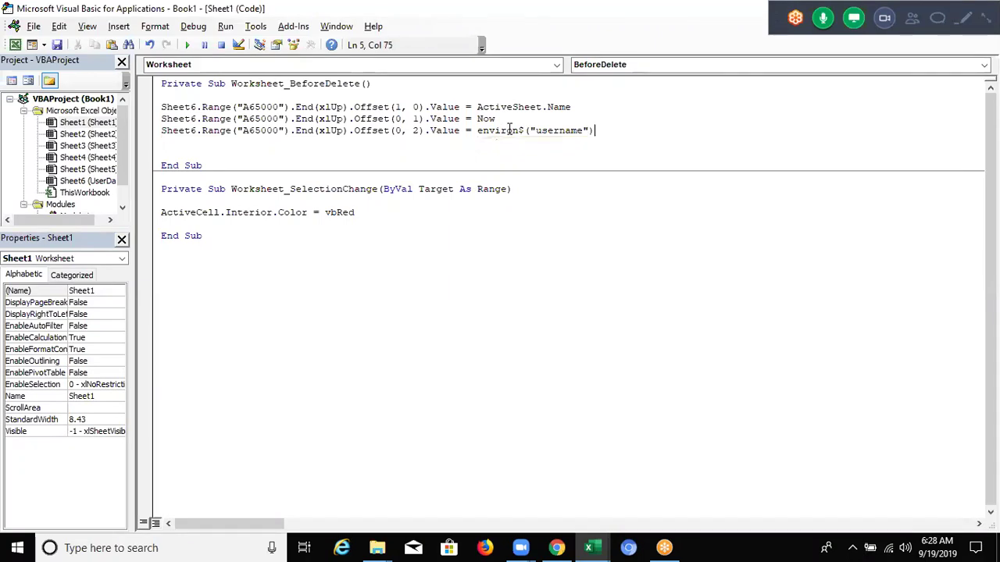
left_click(633, 175)
left_click(560, 164)
Test deleting Sheet5 from its tab menu, cancel the confirmation, and return to the VBA editor.
key("alt+F11")
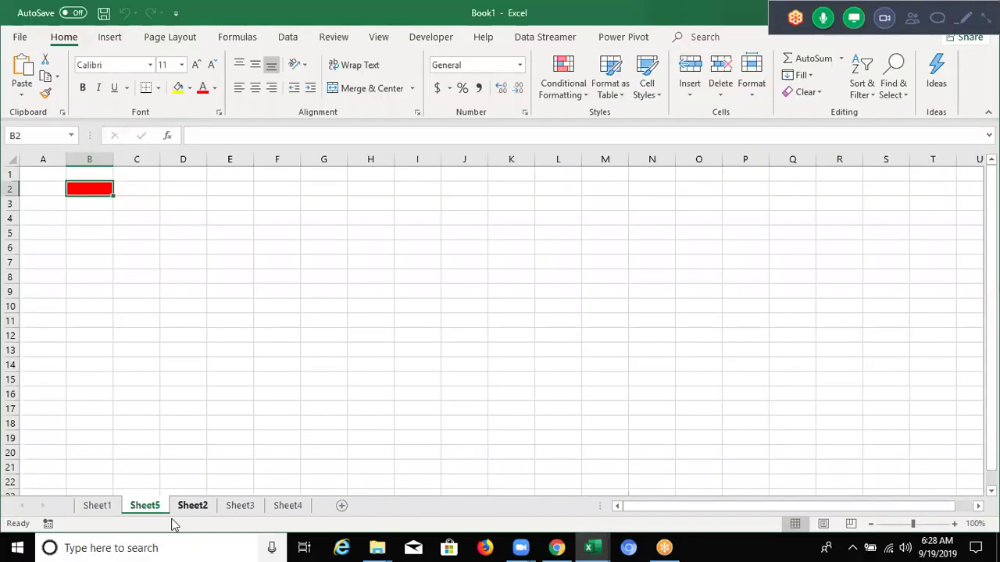
right_click(160, 504)
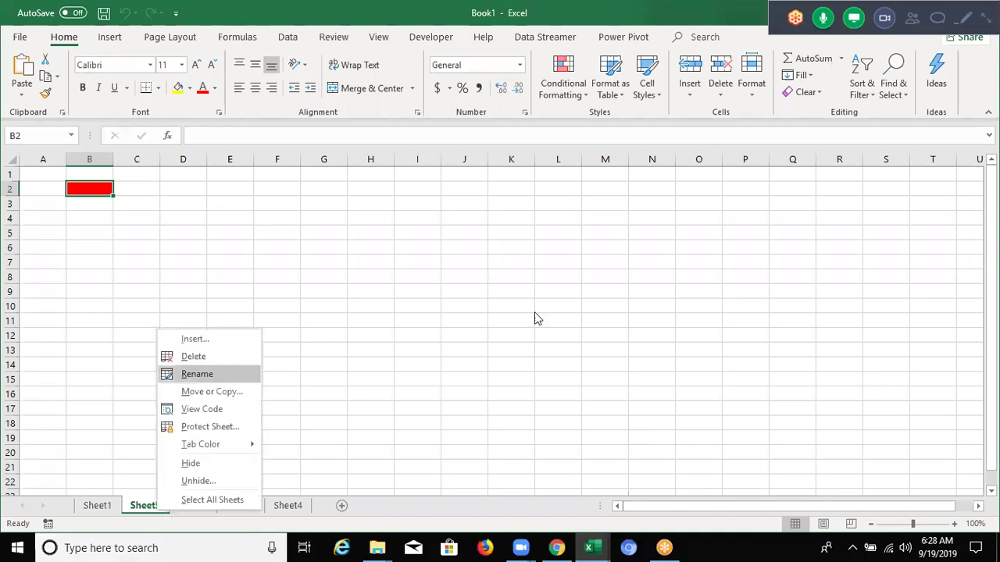
key("d")
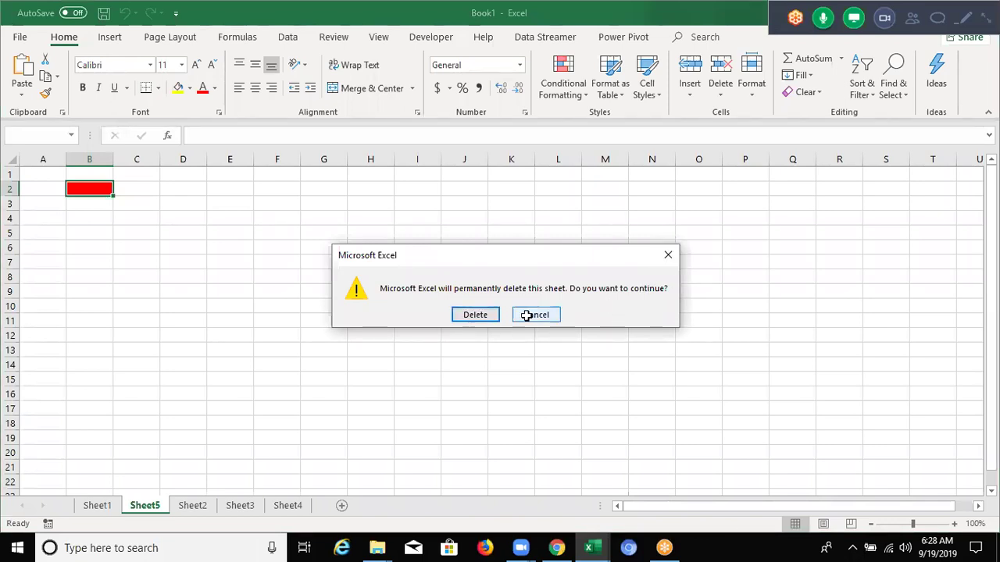
key("Escape")
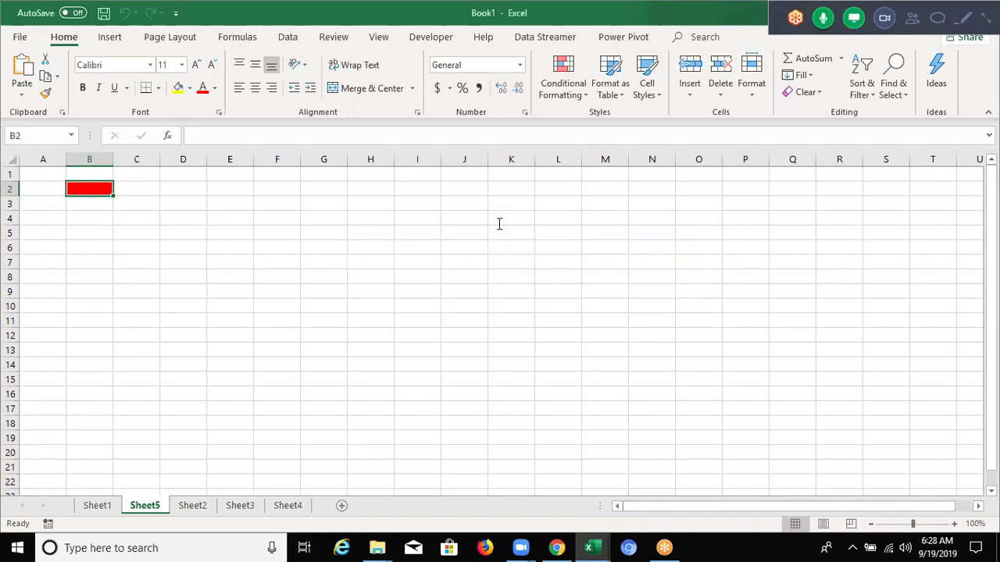
key("alt+F11")
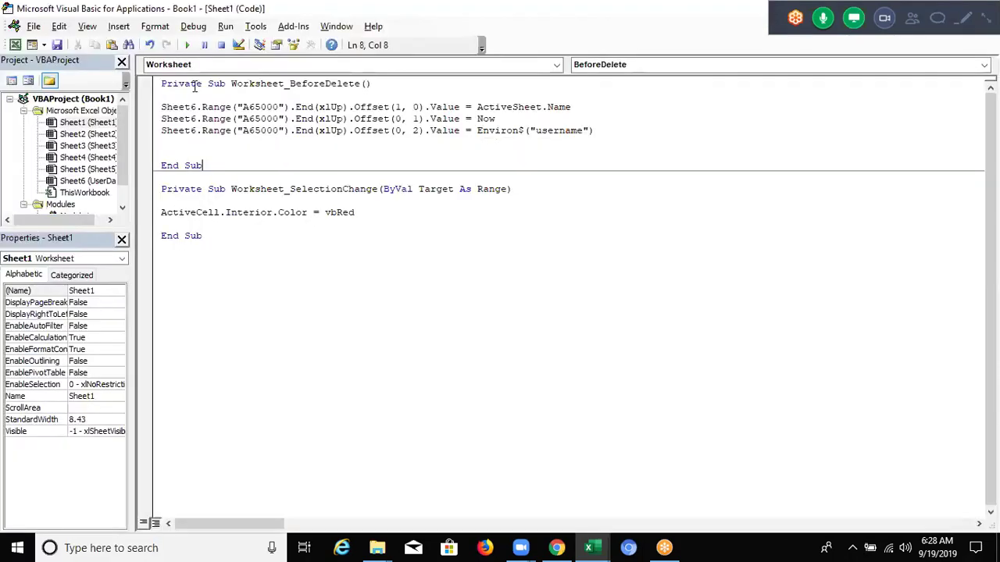
Select the body of Sheet1's BeforeDelete procedure and open the workbook-level code module.
left_click(198, 119)
left_click(241, 152)
left_click_drag(205, 166, 163, 95)
left_click(104, 134)
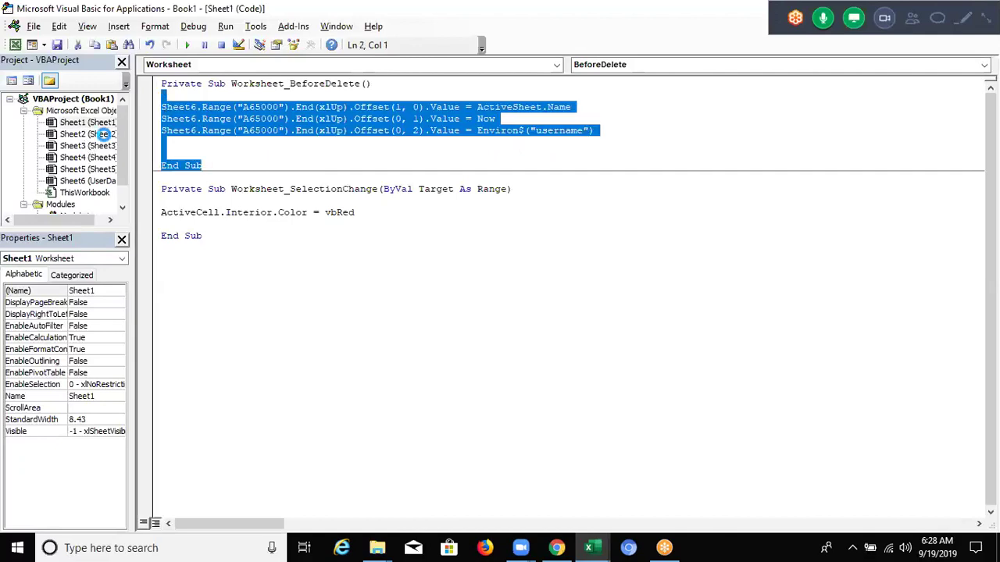
double_click(104, 135)
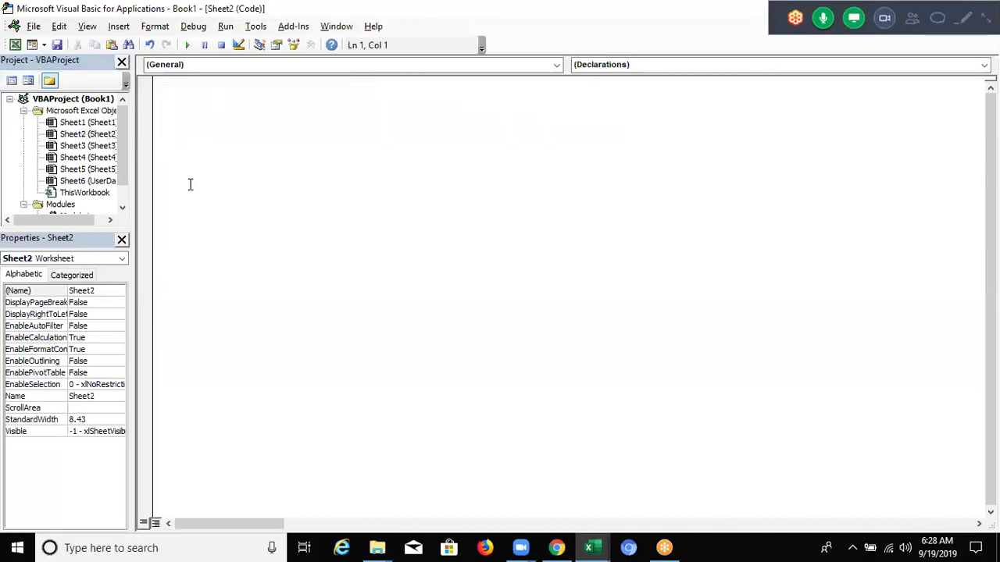
double_click(113, 146)
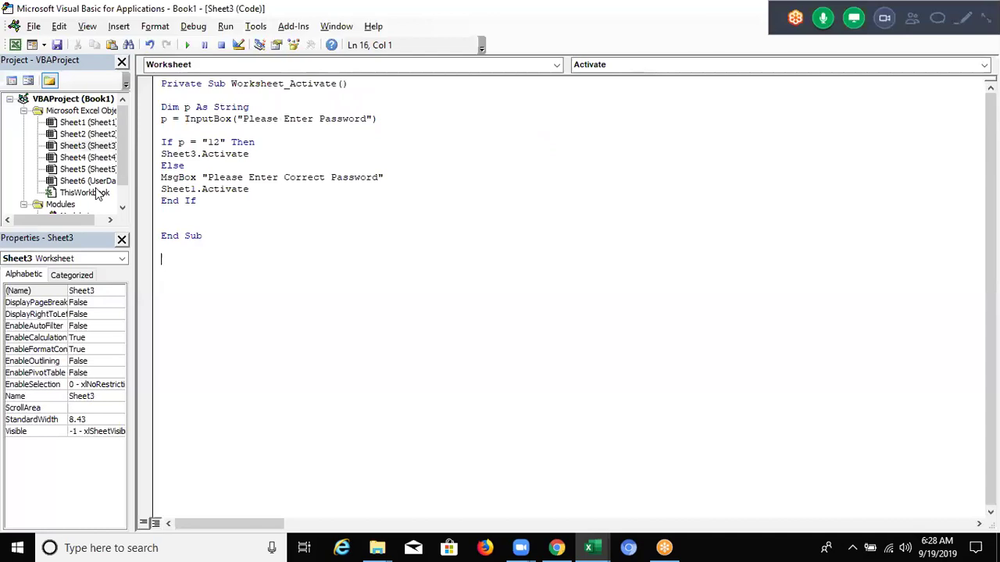
Create Workbook_SheetBeforeDelete, paste the logging lines, and remove the duplicate header and End Sub.
left_click(467, 65)
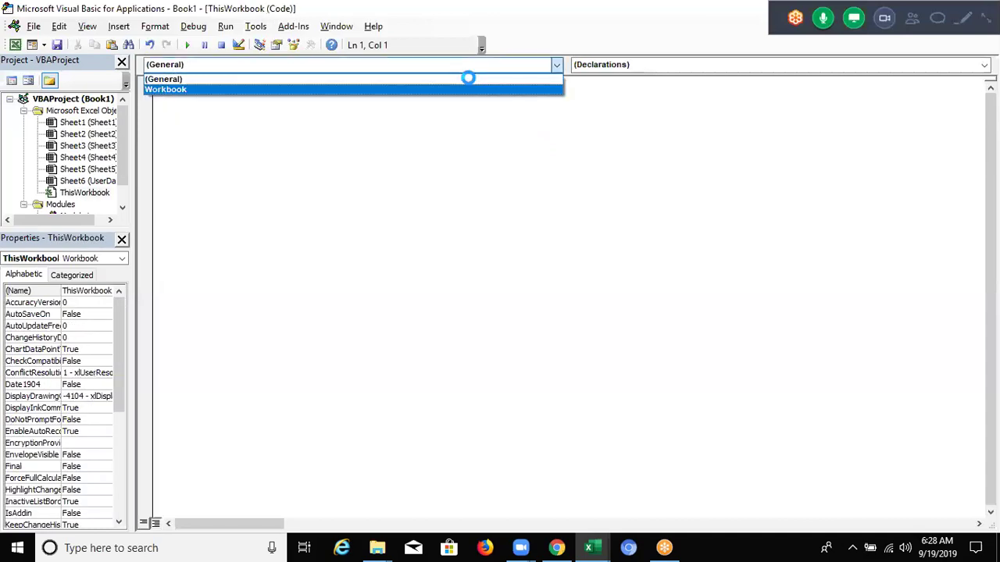
left_click(467, 89)
key("alt+Down")
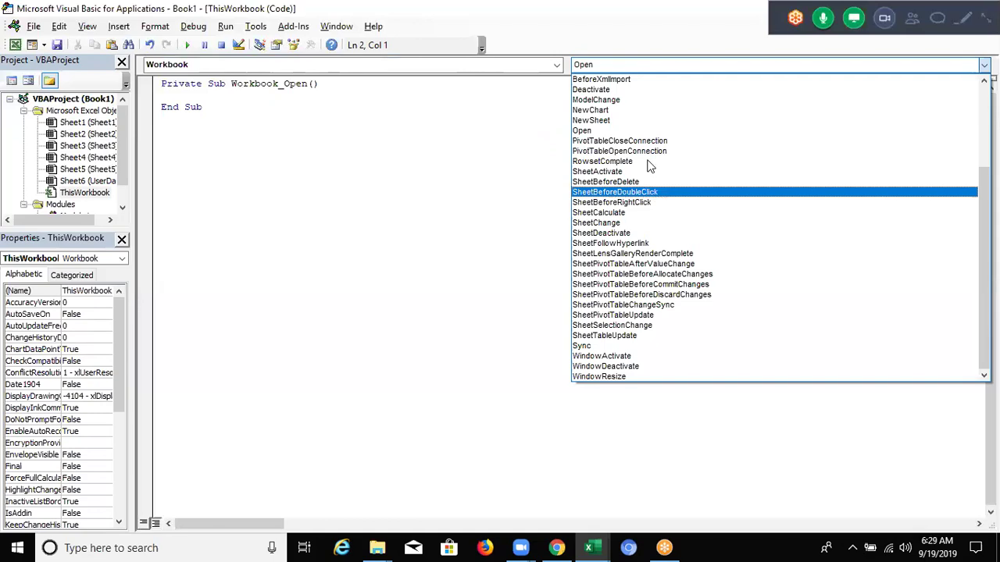
left_click(645, 181)
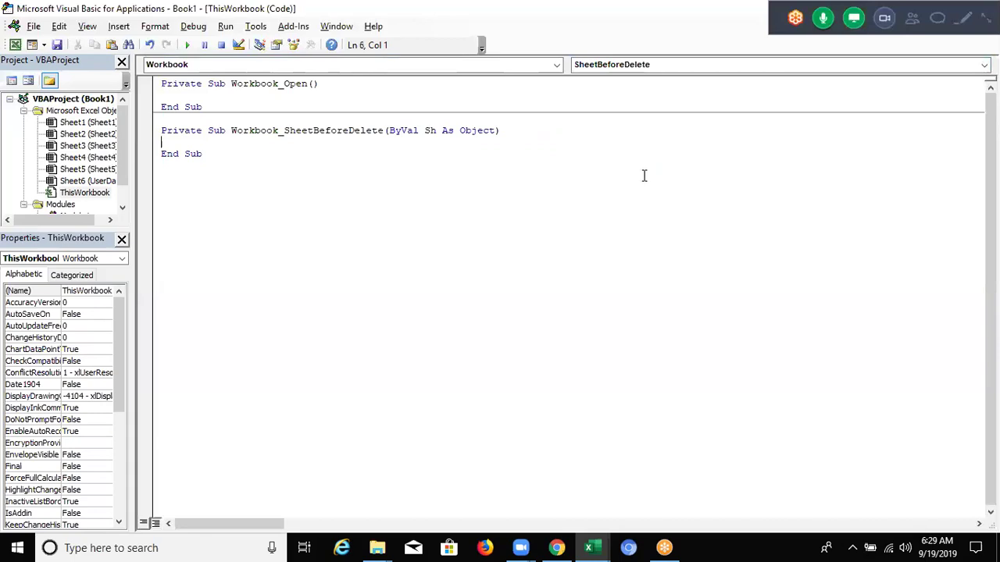
type("Private Sub Worksheet_BeforeDelete()  Sheet6.Range(\"A65000\").End(xlUp).Offset(1, 0).Value = ActiveSheet.Name Sheet6.Range(\"A65000\").End(xlUp).Offset(0, 1).Value = Now Sheet6.Range(\"A65000\").End(xlUp).Offset(0, 2).Value = Environ$(\"username\")   End Sub")
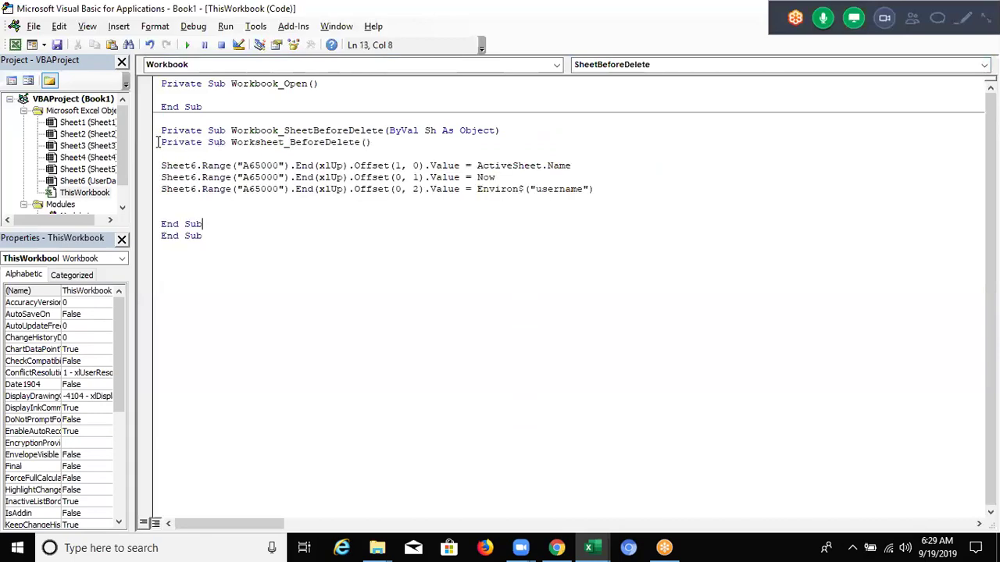
left_click(148, 143)
key("Delete")
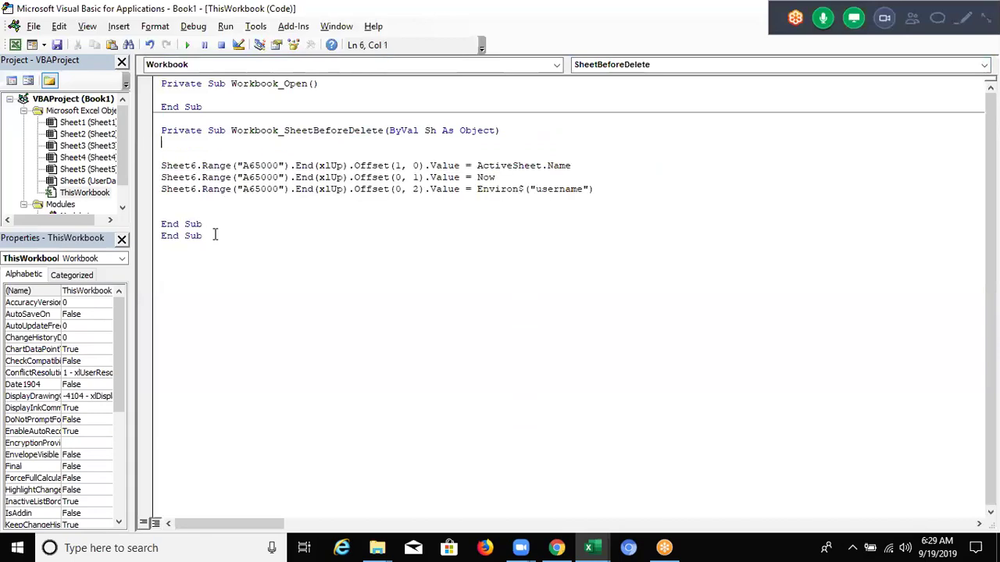
left_click(151, 237)
key("Delete")
key("alt+F11")
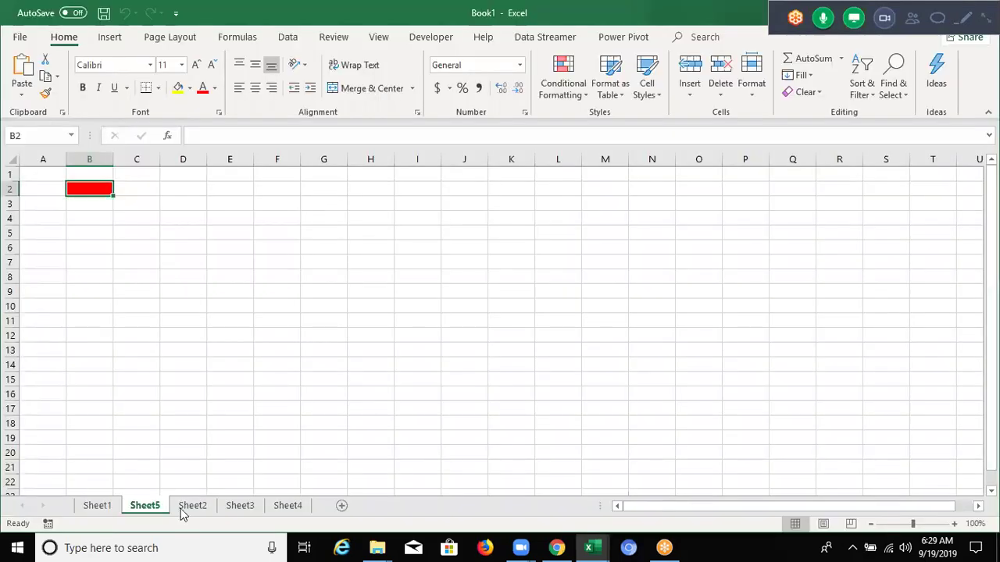
Permanently delete Sheet5 to trigger the delete-logging event.
left_click(172, 512)
left_click(154, 506)
right_click(153, 506)
left_click(165, 351)
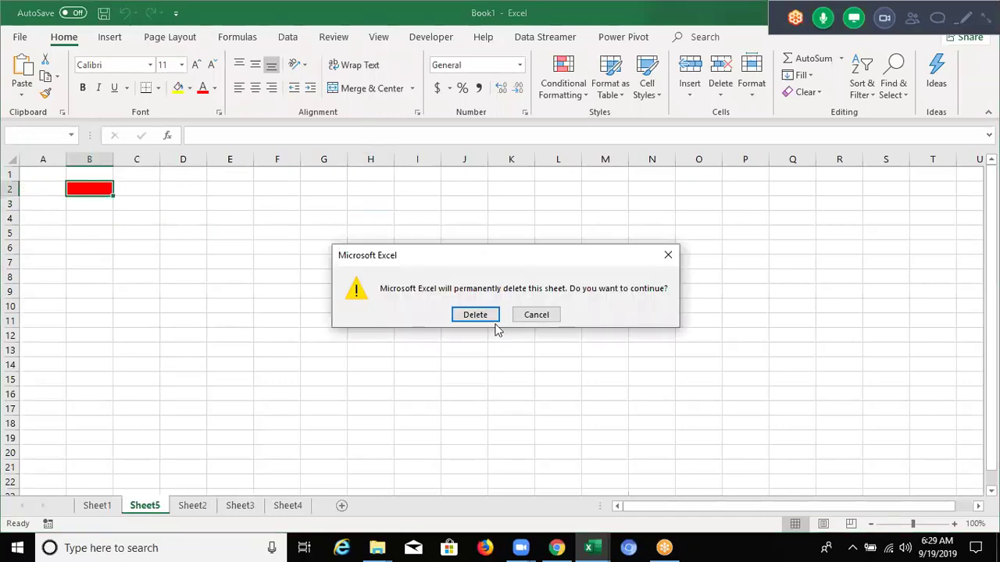
left_click(491, 315)
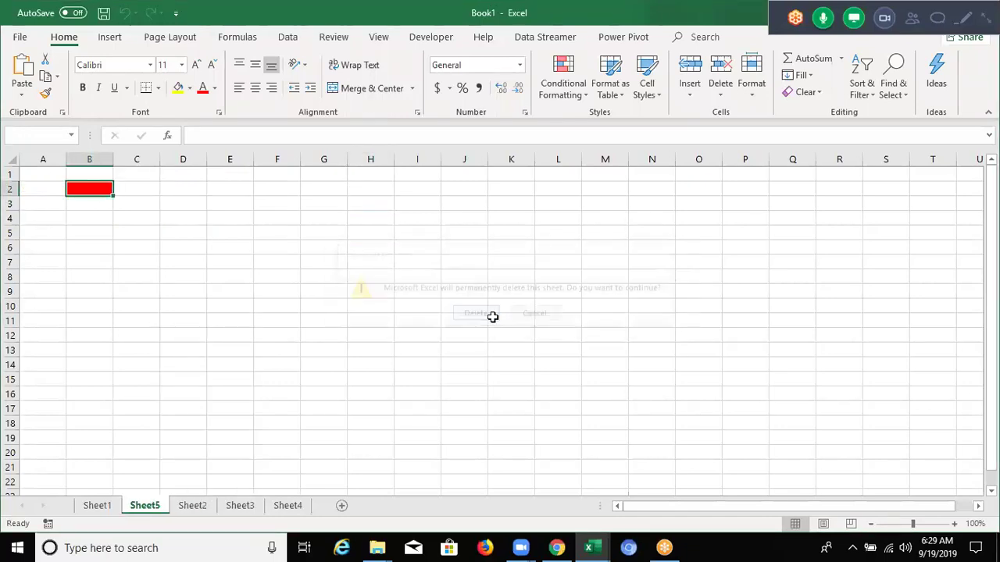
Unhide UserData and autofit columns B and C to check the logged time and username.
right_click(148, 506)
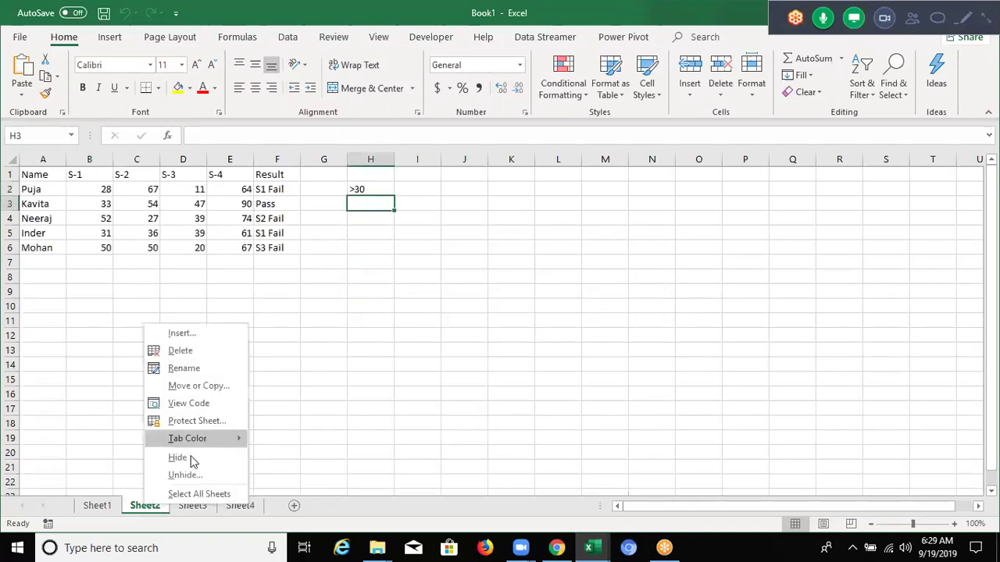
left_click(196, 475)
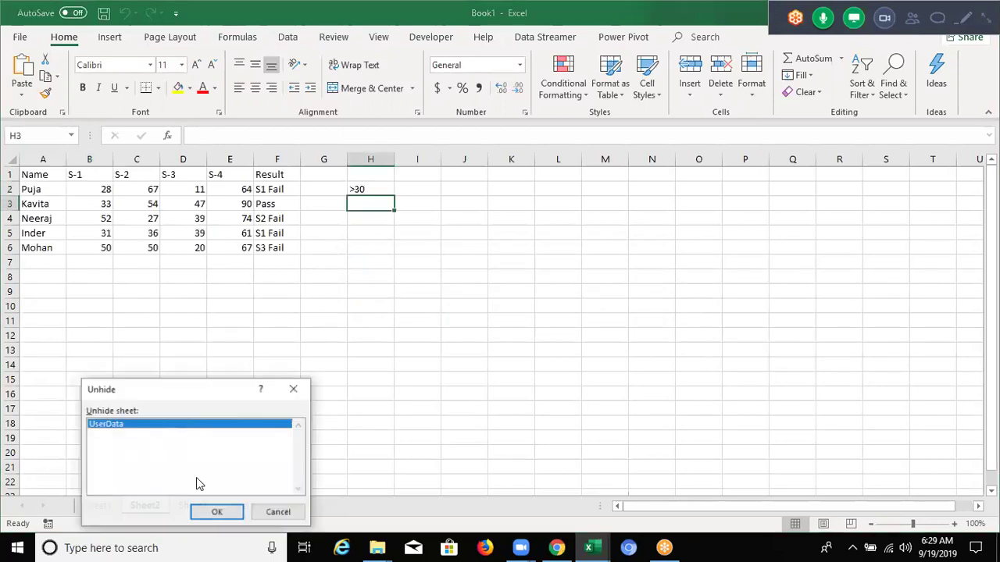
left_click(218, 511)
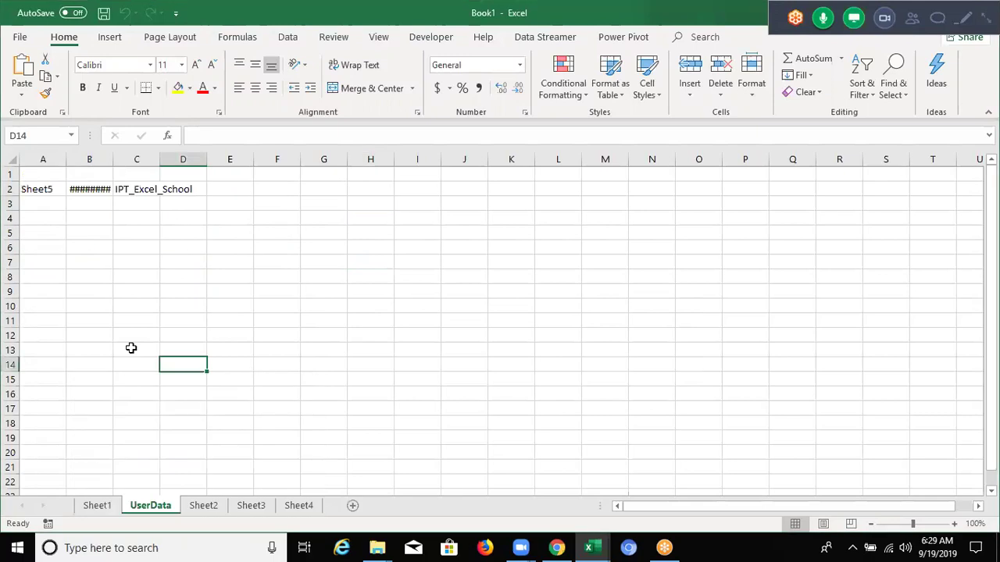
double_click(113, 160)
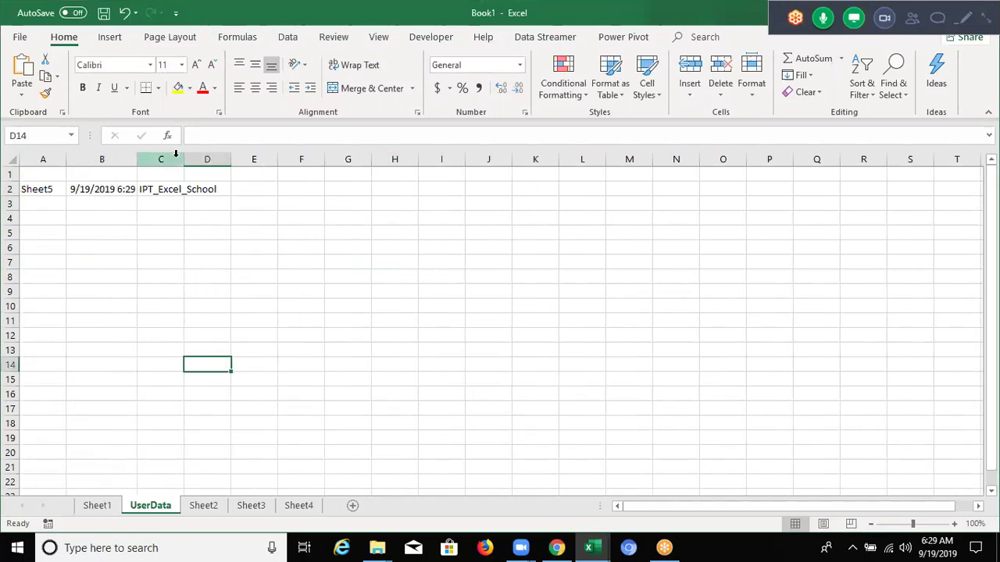
left_click(178, 159)
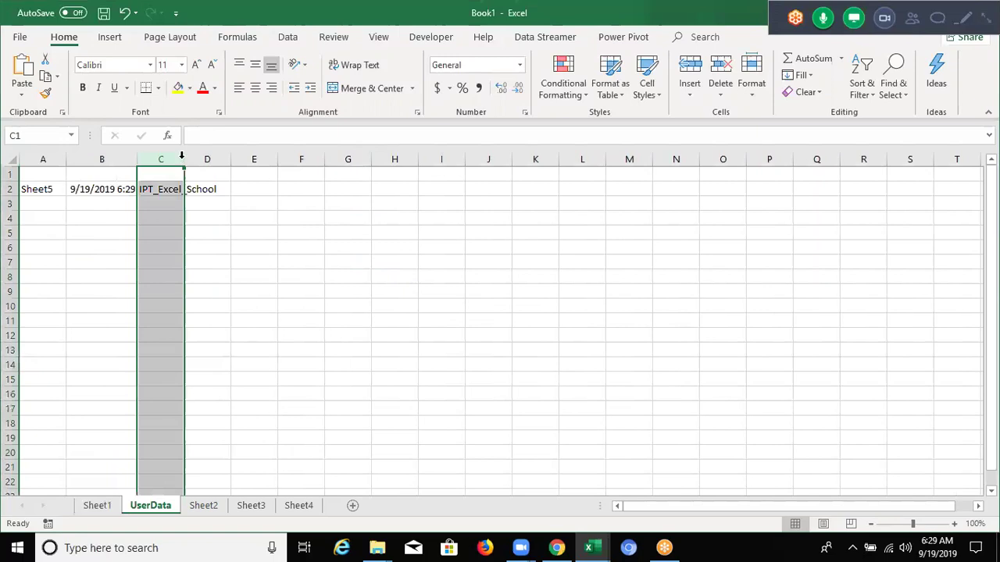
left_click(44, 190)
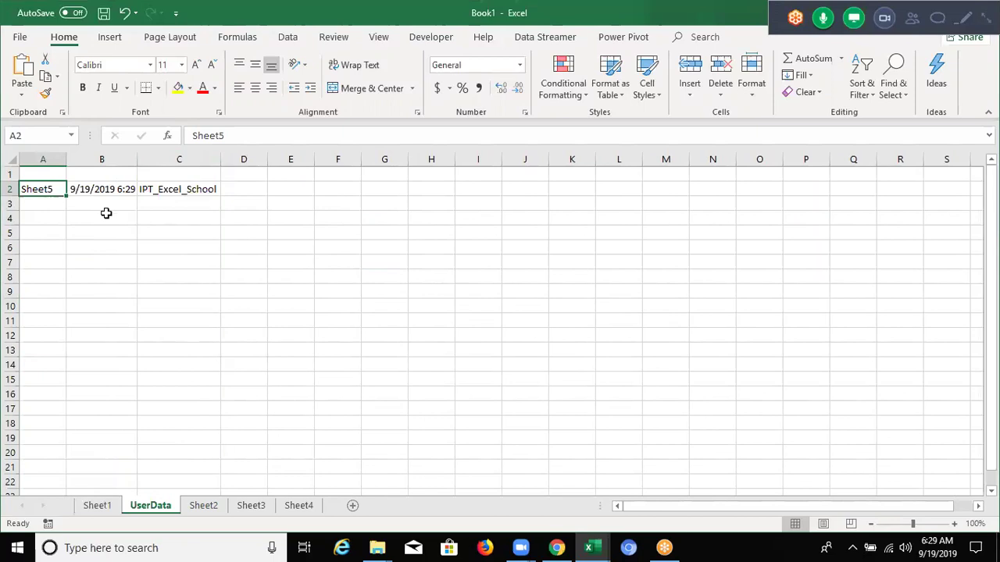
key("Right")
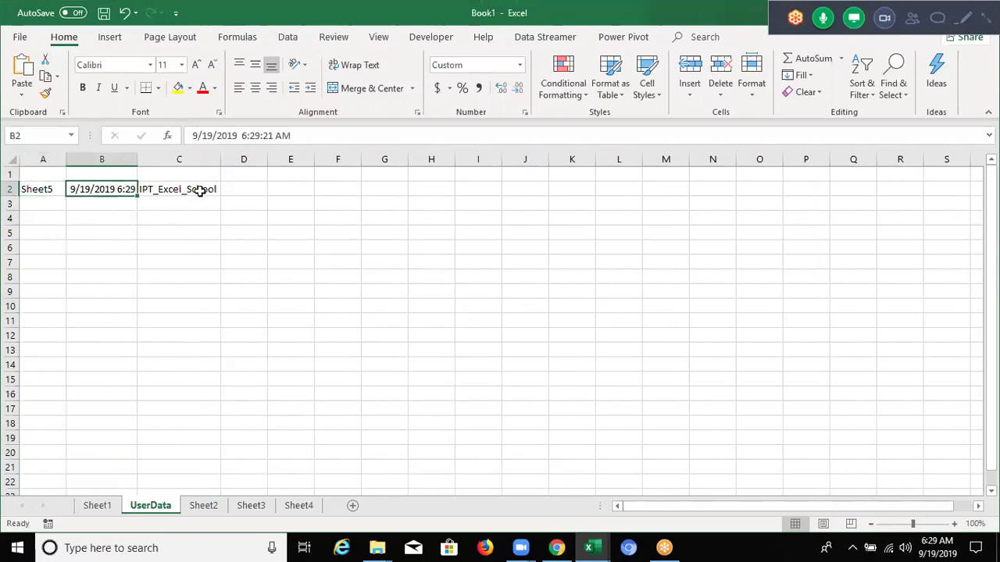
key("Right")
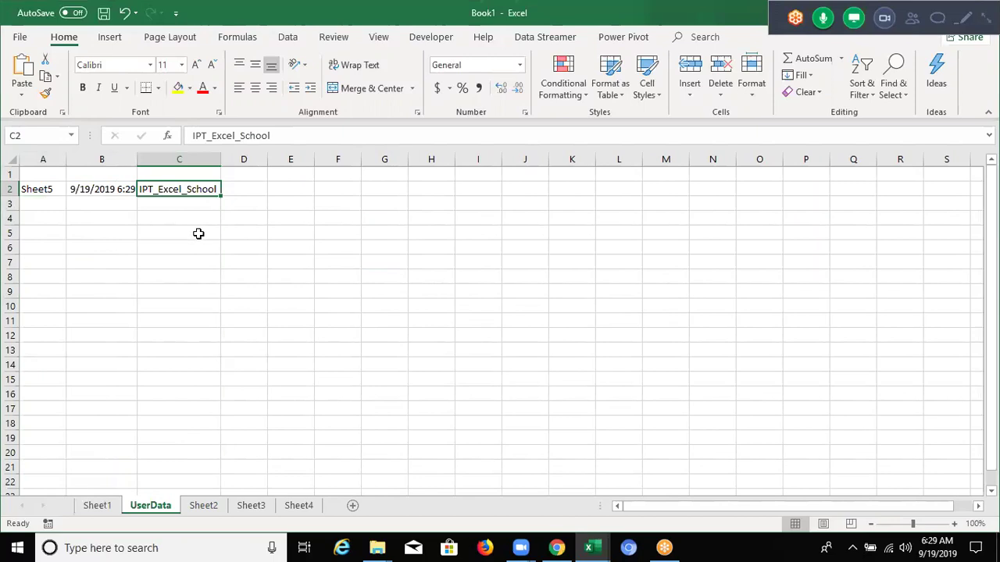
key("alt+F11")
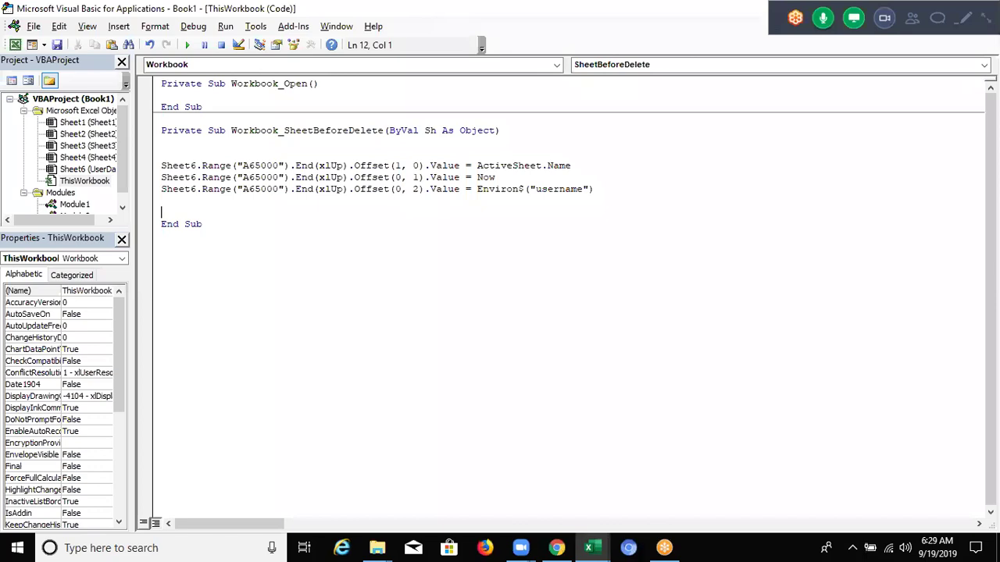
Review the ThisWorkbook event list and Sheet1's BeforeDelete code, then show the desktop with Win+D.
left_click(984, 64)
key("n")
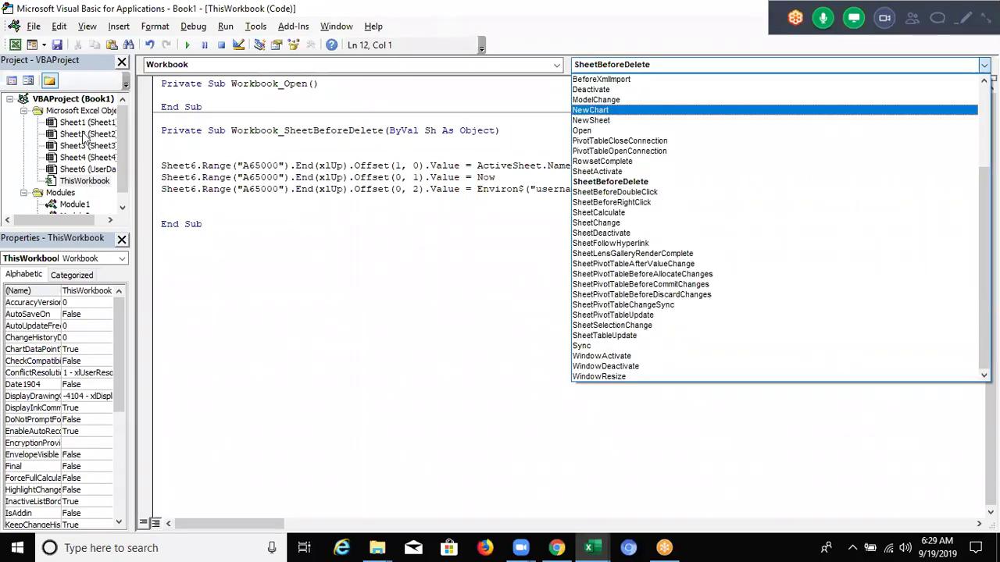
key("Escape")
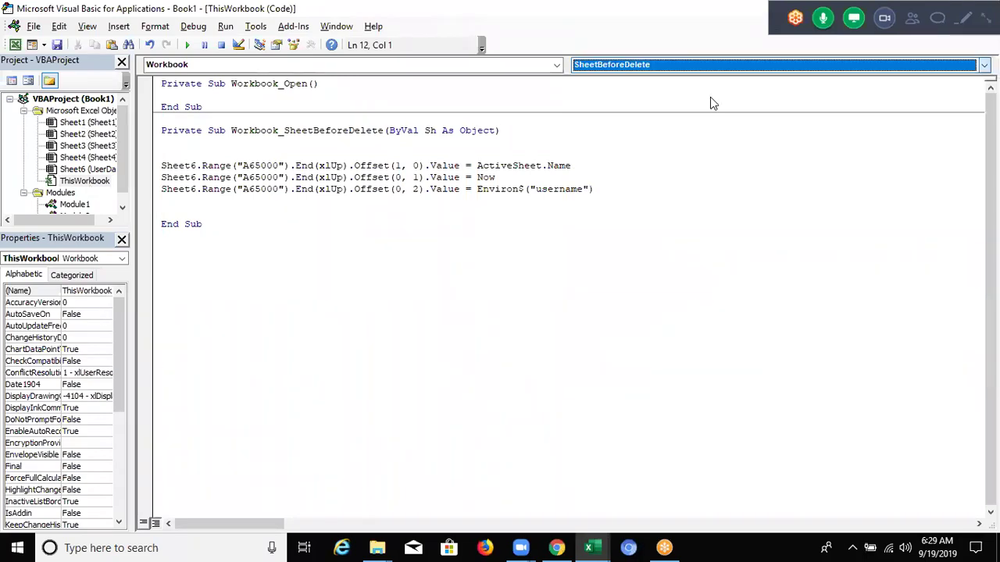
left_click(687, 67)
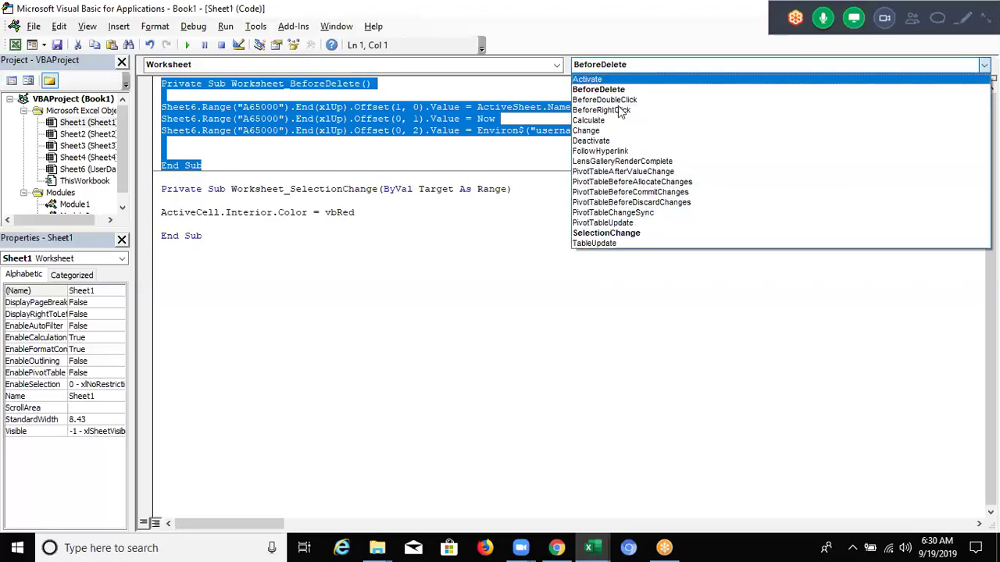
left_click(489, 154)
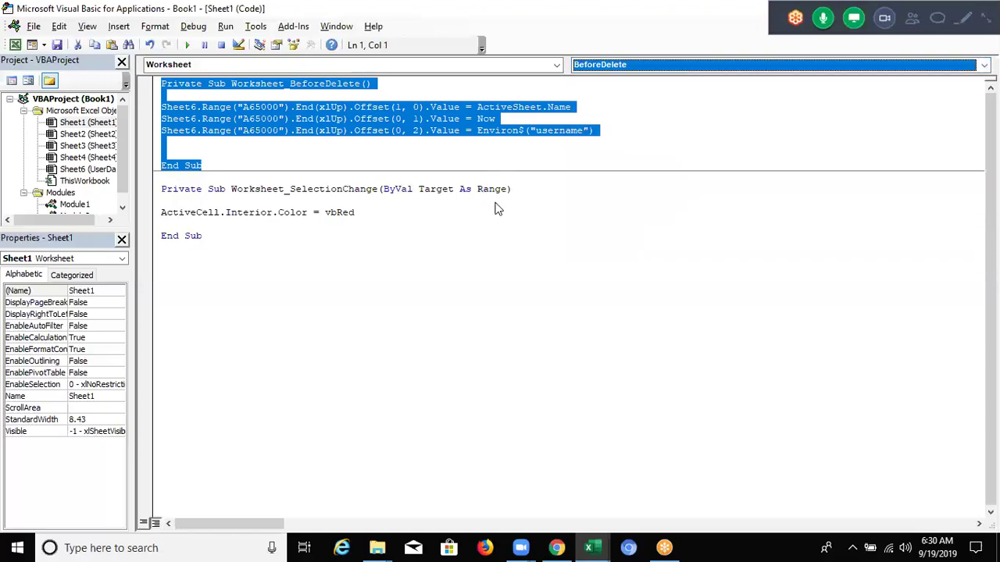
key("super+d")
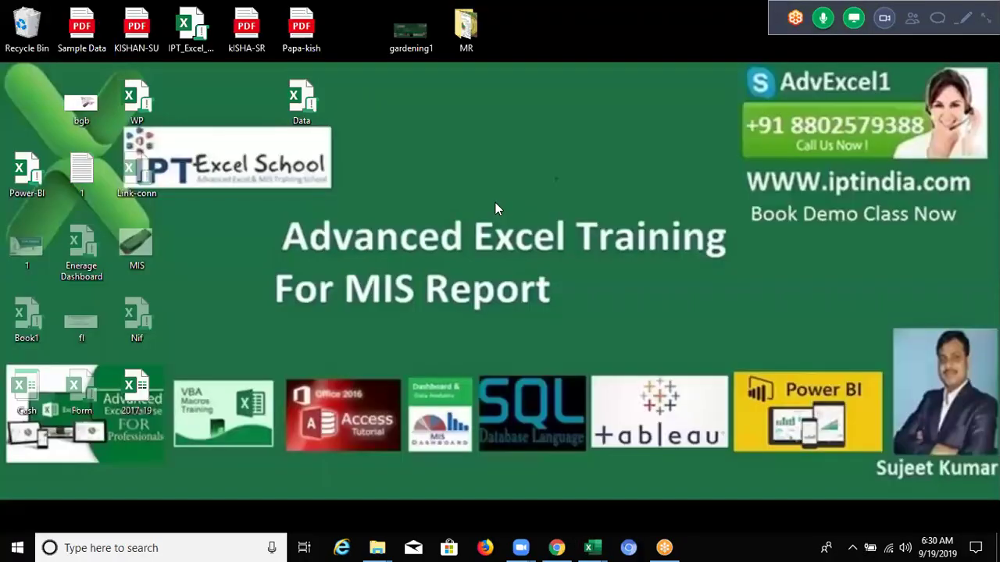